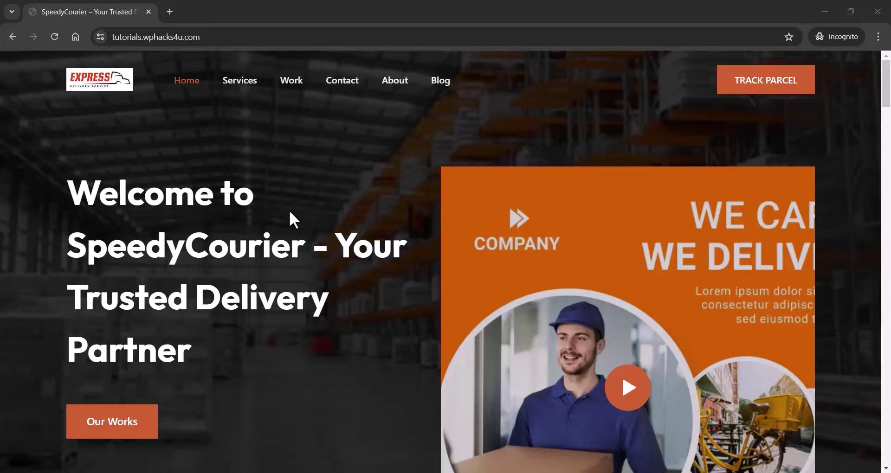
- Scroll down the SpeedyCourier homepage and go to the TRACK PARCEL page
scroll(289, 210, "down", 5)
scroll(289, 218, "down", 3)
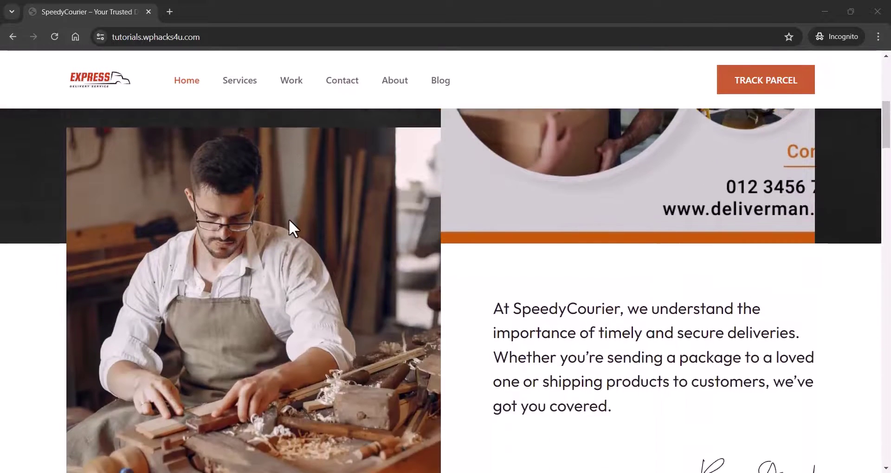
scroll(288, 219, "down", 10)
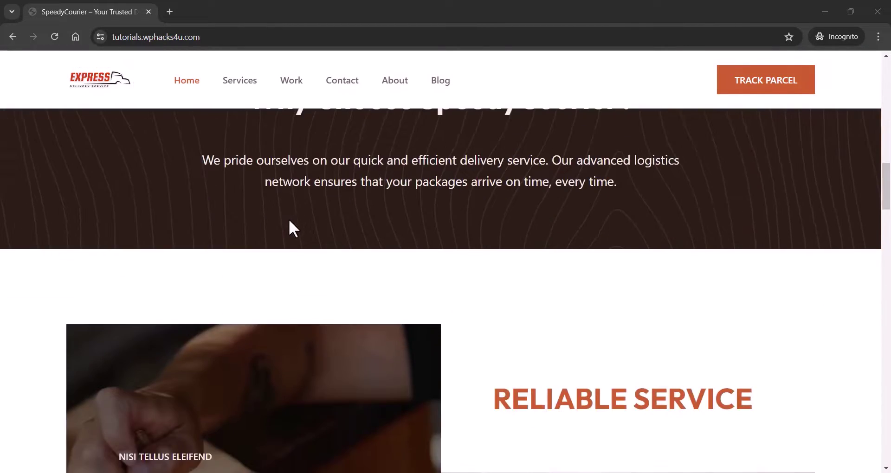
scroll(289, 221, "down", 10)
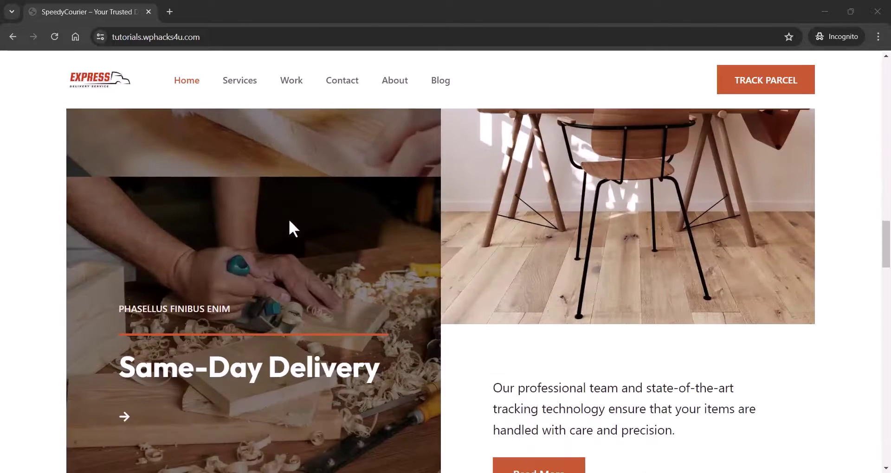
scroll(289, 220, "down", 15)
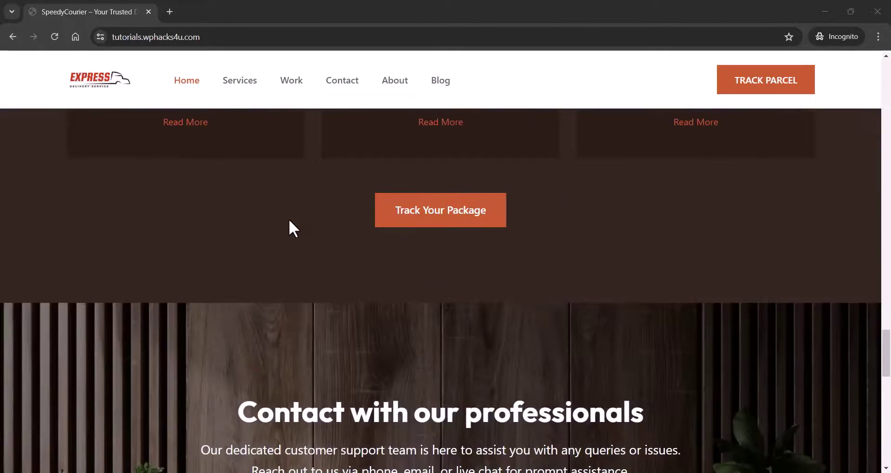
scroll(289, 219, "down", 15)
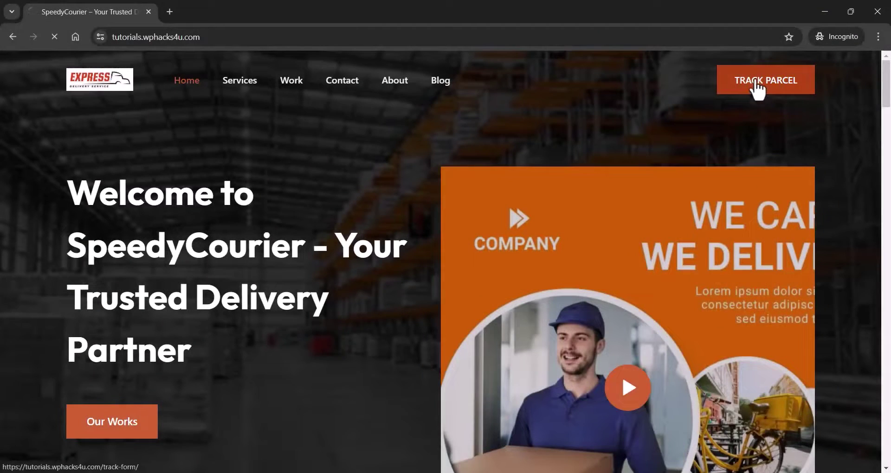
left_click(756, 88)
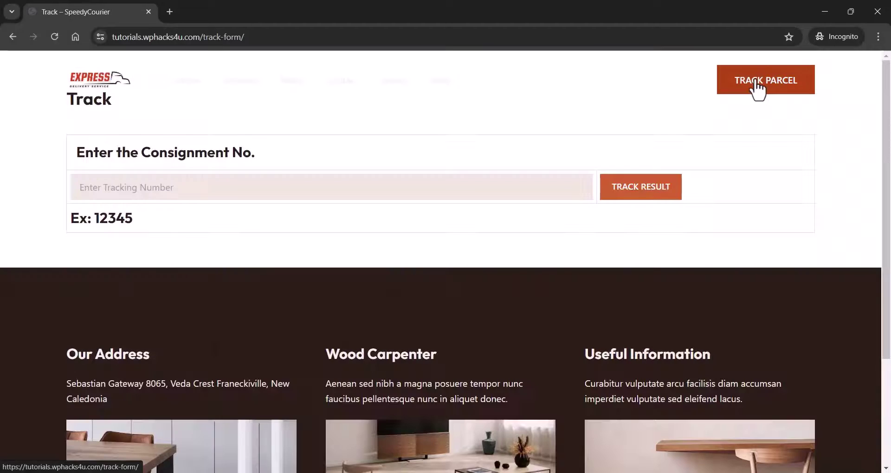
- Paste the sample consignment number into the tracking field and display its shipment result
left_click(102, 196)
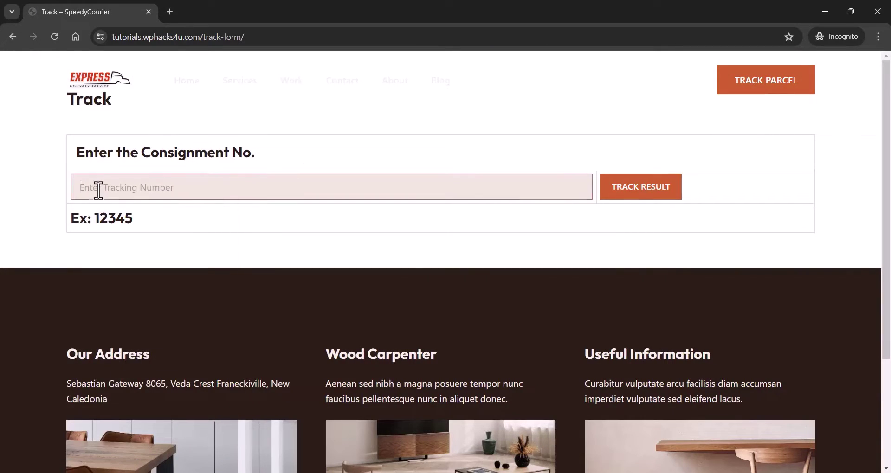
right_click(95, 189)
left_click(124, 305)
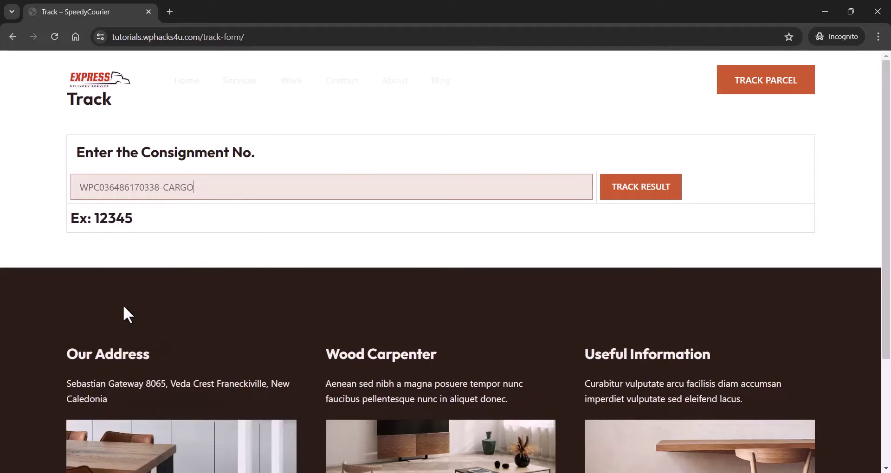
left_click(633, 199)
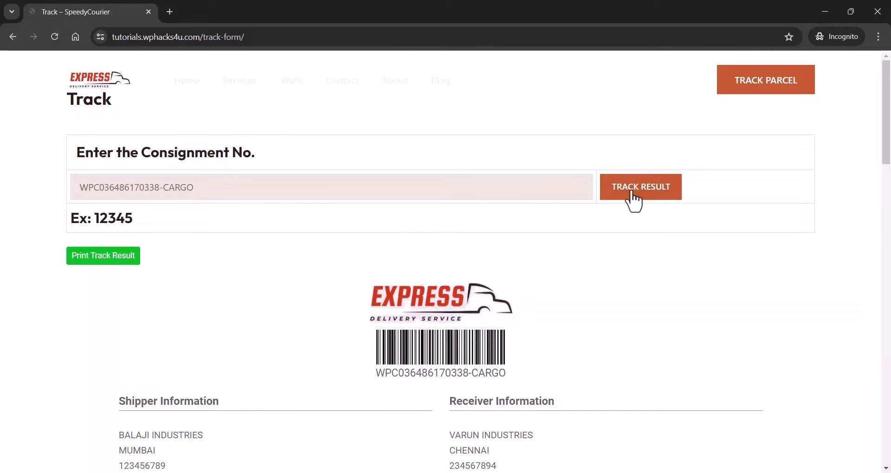
scroll(280, 244, "down", 3)
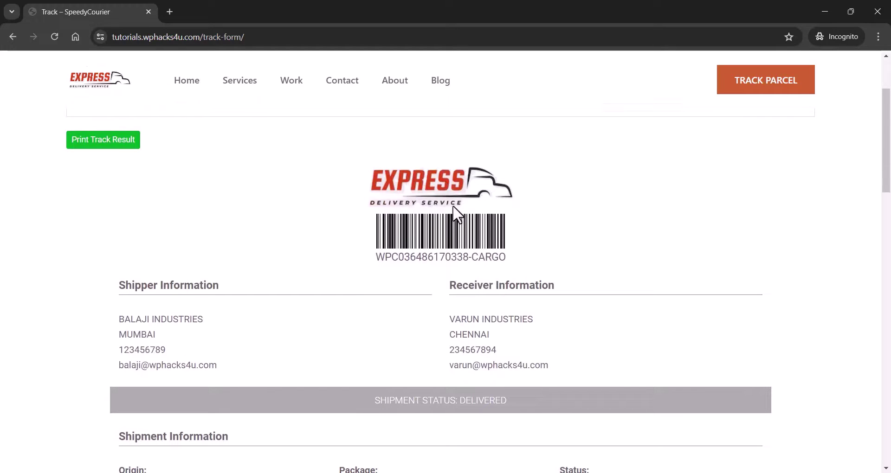
scroll(181, 238, "down", 1)
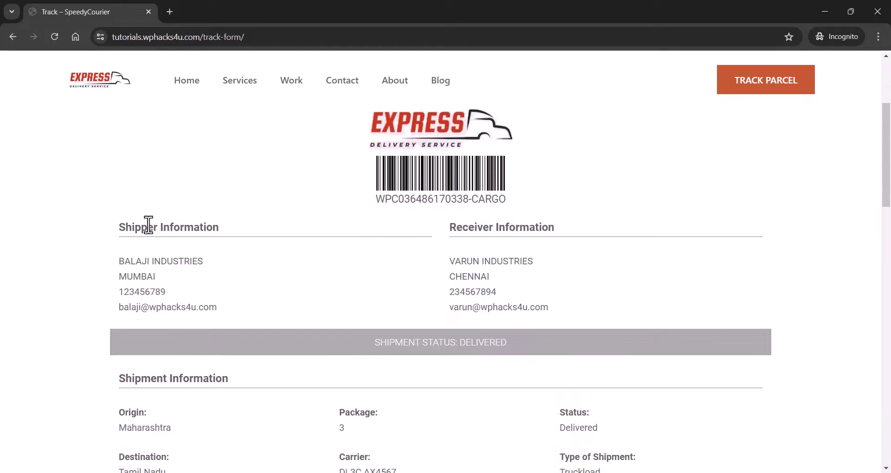
scroll(346, 254, "down", 2)
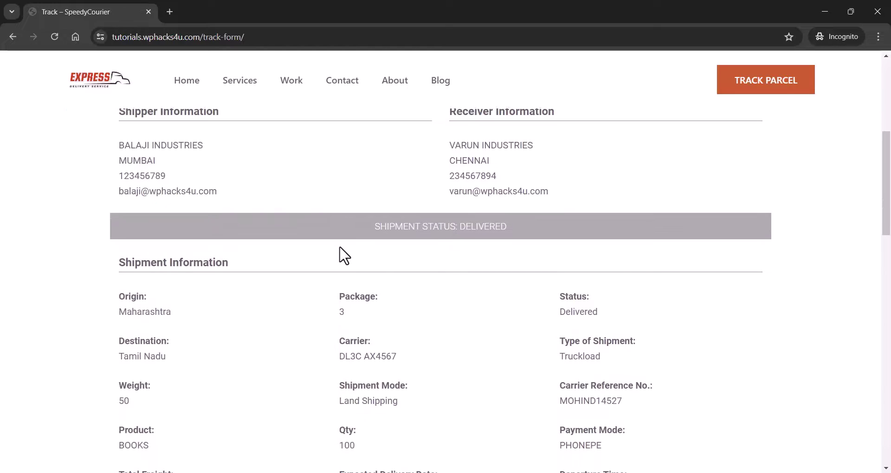
scroll(344, 255, "down", 3)
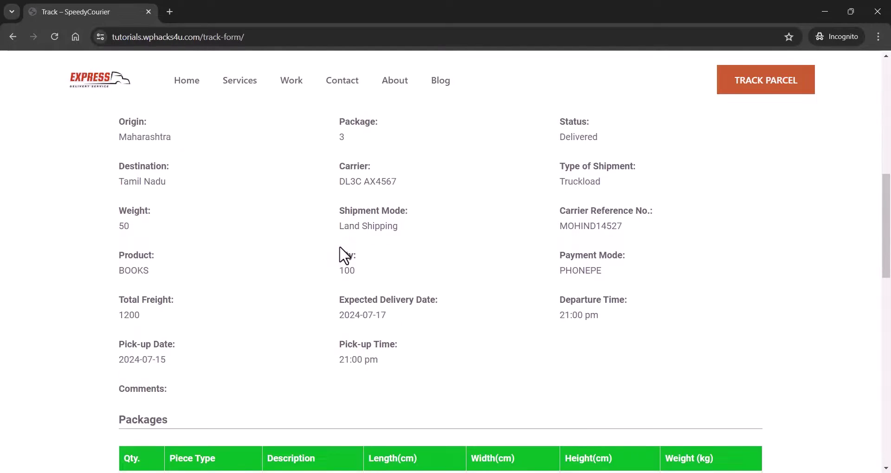
scroll(343, 256, "down", 3)
scroll(339, 248, "down", 3)
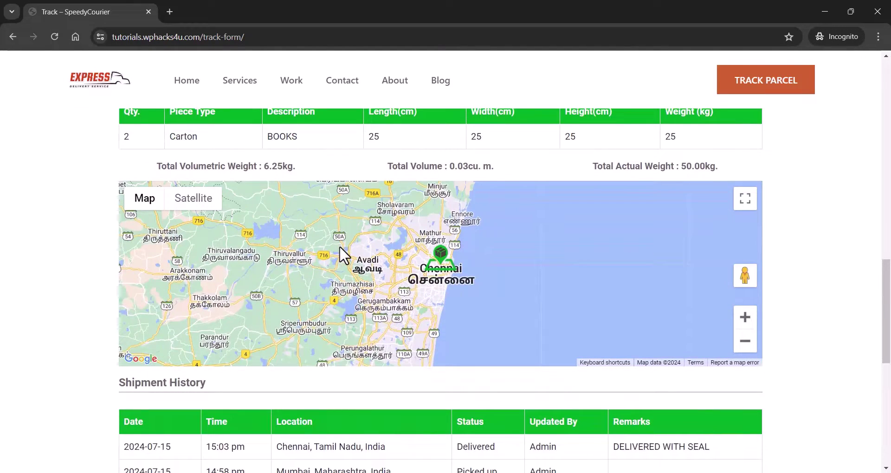
scroll(339, 248, "down", 3)
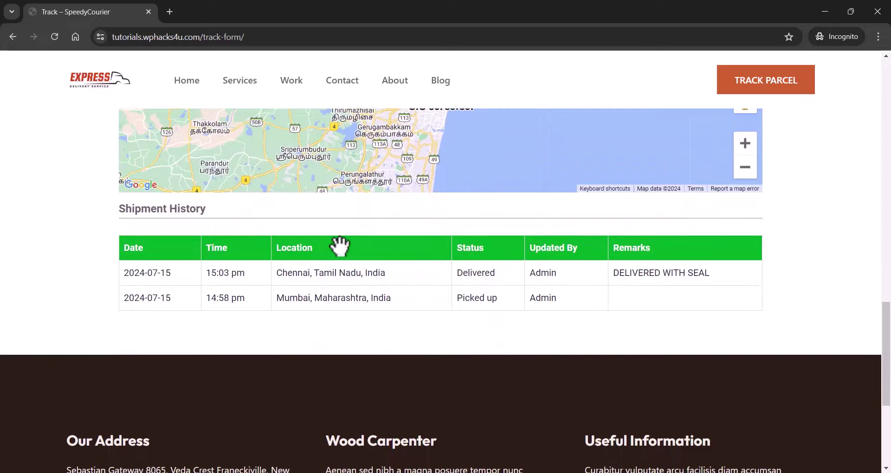
scroll(339, 246, "up", 1)
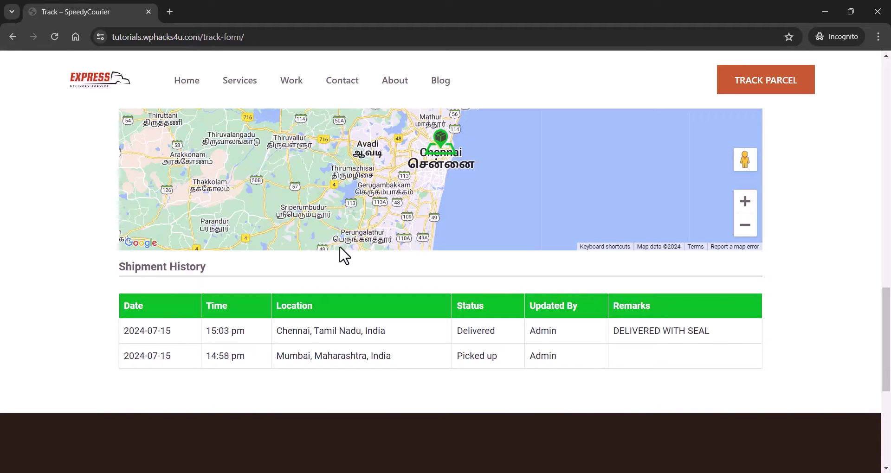
scroll(343, 255, "up", 3)
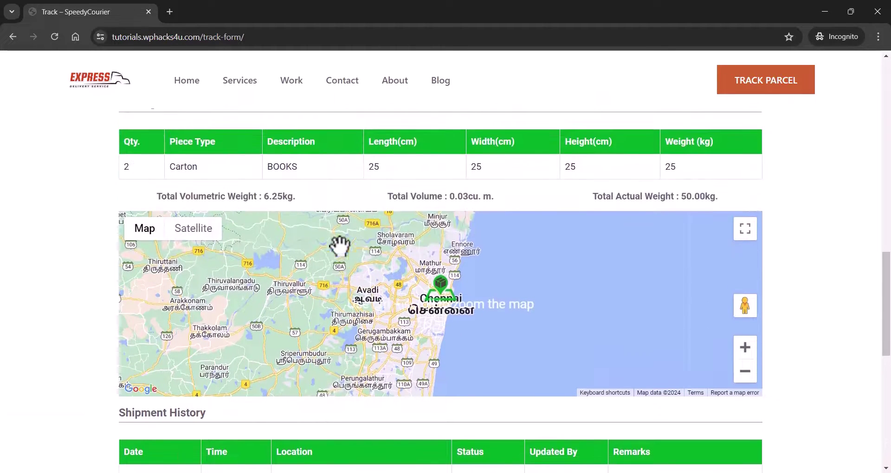
scroll(339, 245, "up", 4)
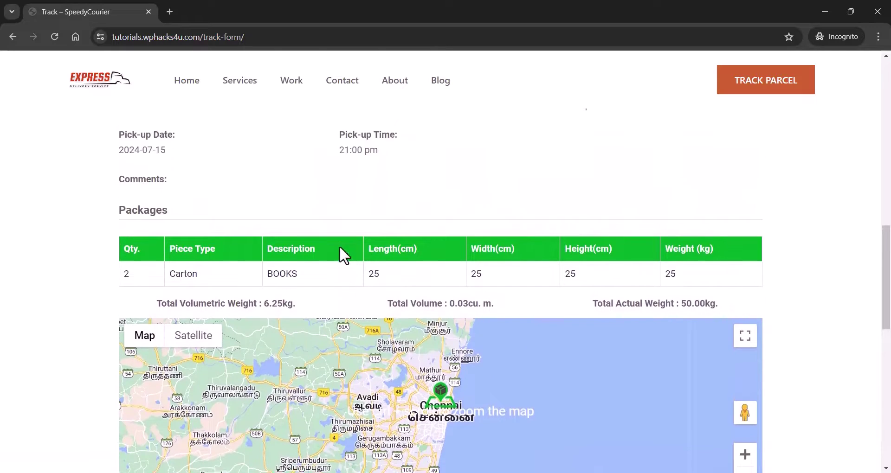
scroll(342, 249, "up", 2)
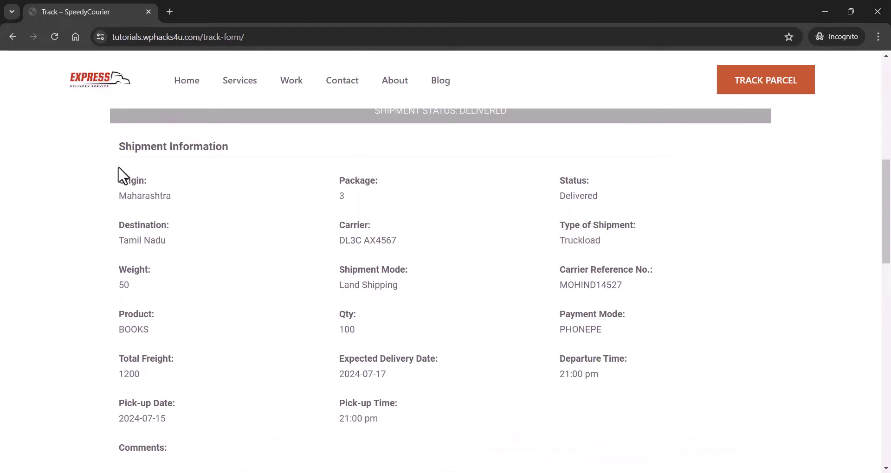
left_click_drag(116, 183, 197, 188)
left_click_drag(337, 182, 435, 188)
left_click_drag(554, 186, 610, 189)
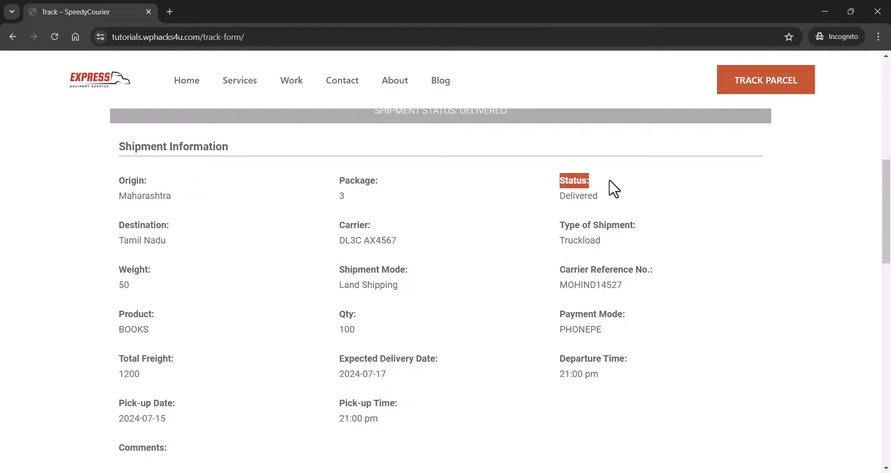
left_click_drag(116, 228, 205, 233)
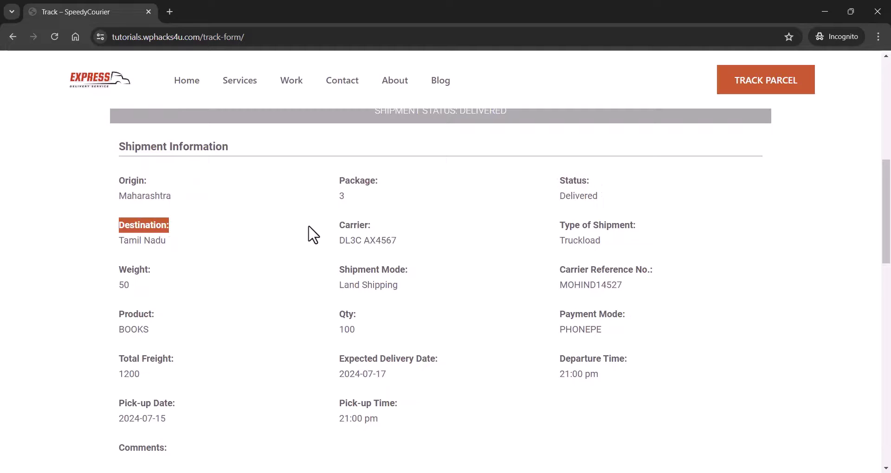
left_click_drag(340, 225, 429, 235)
left_click_drag(558, 227, 745, 237)
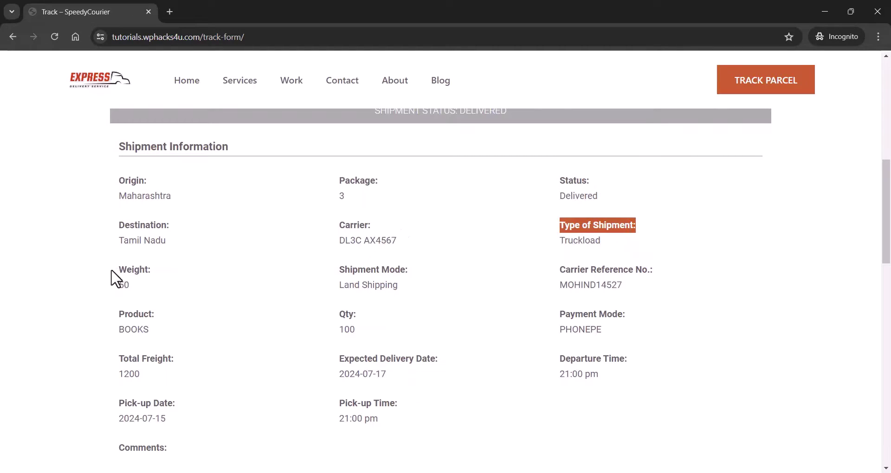
left_click_drag(112, 271, 219, 273)
left_click_drag(338, 271, 478, 272)
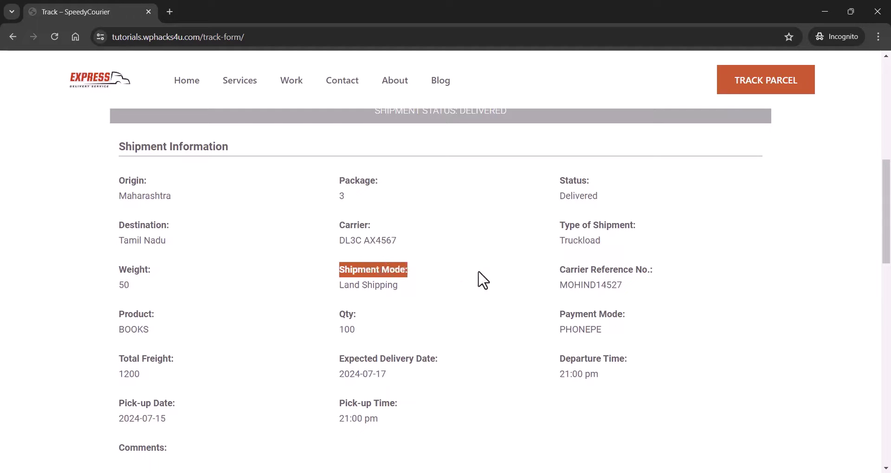
left_click_drag(560, 269, 695, 278)
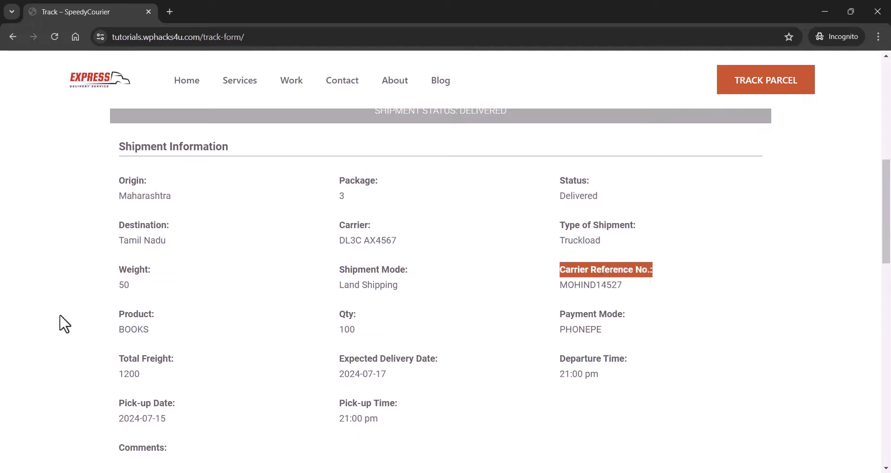
left_click_drag(119, 316, 155, 313)
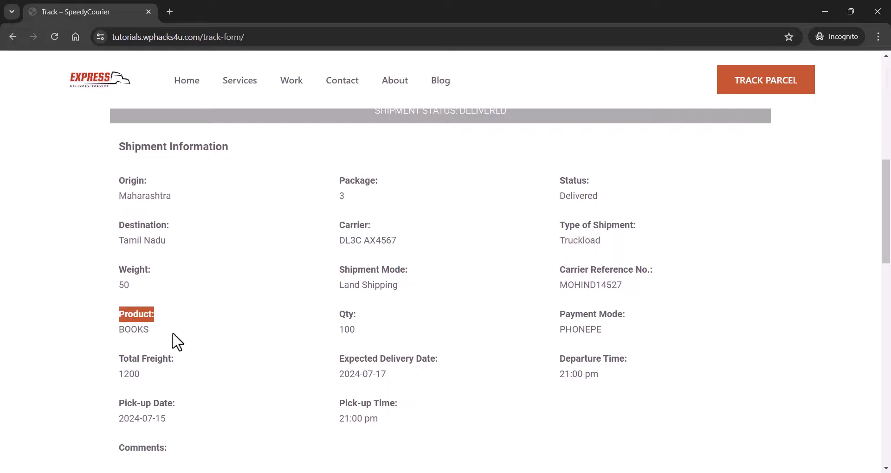
left_click_drag(339, 315, 356, 314)
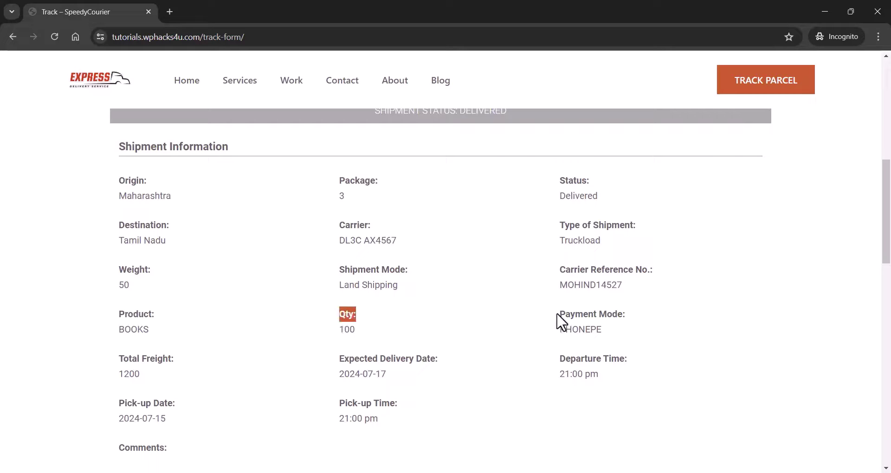
left_click_drag(558, 315, 619, 342)
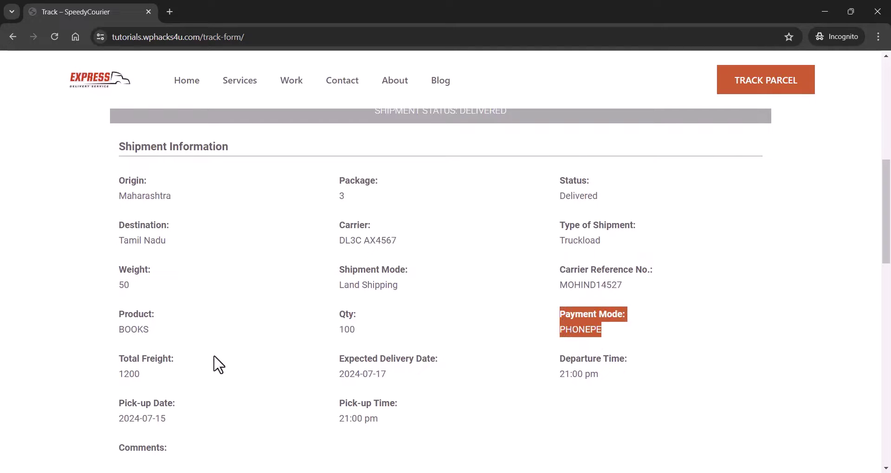
left_click_drag(116, 359, 224, 378)
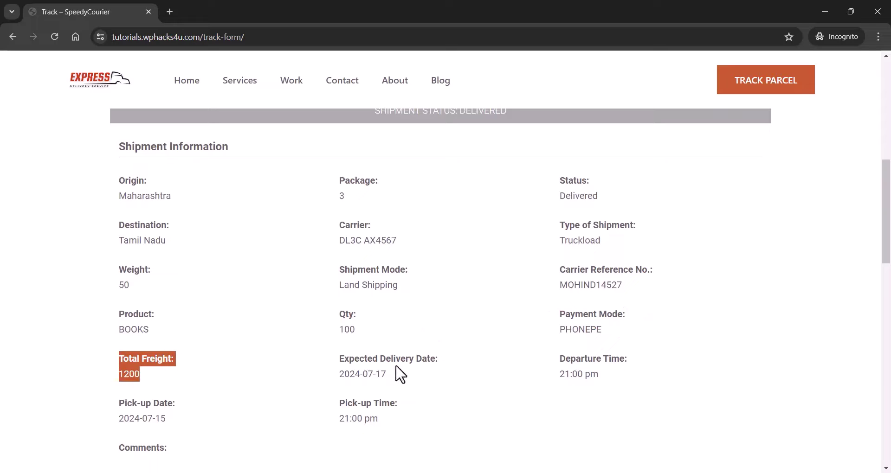
scroll(317, 354, "down", 2)
scroll(317, 355, "down", 3)
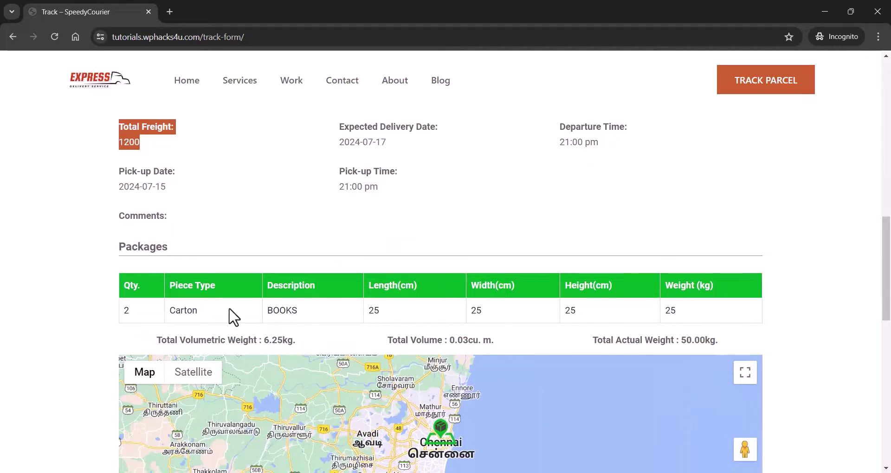
scroll(368, 307, "down", 5)
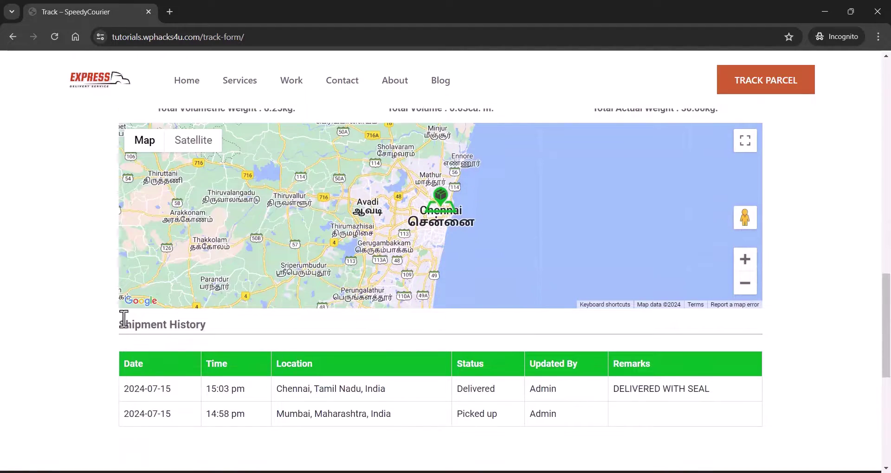
left_click_drag(116, 321, 559, 413)
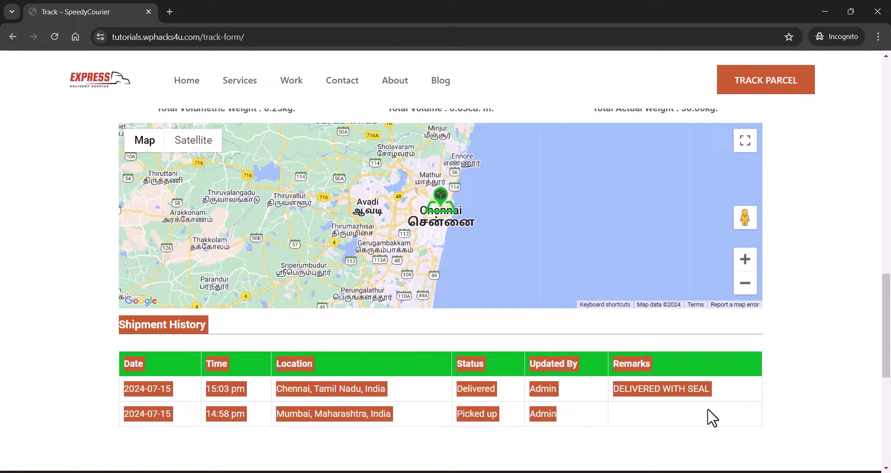
left_click(689, 414)
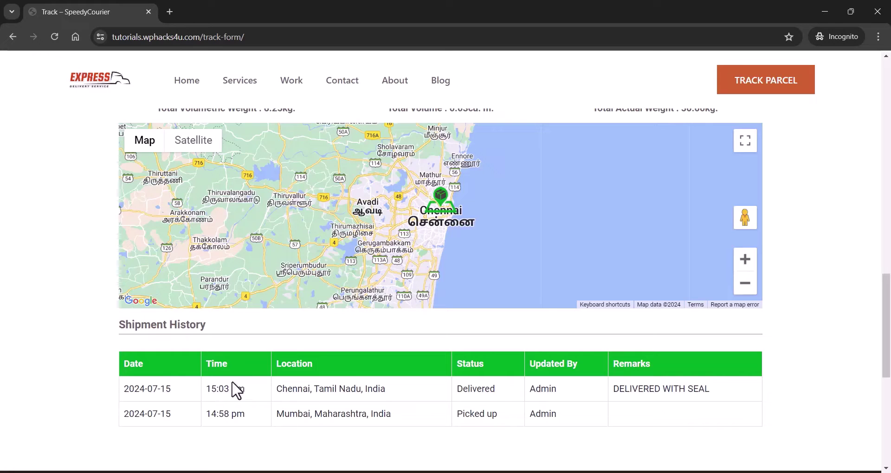
scroll(28, 290, "up", 1)
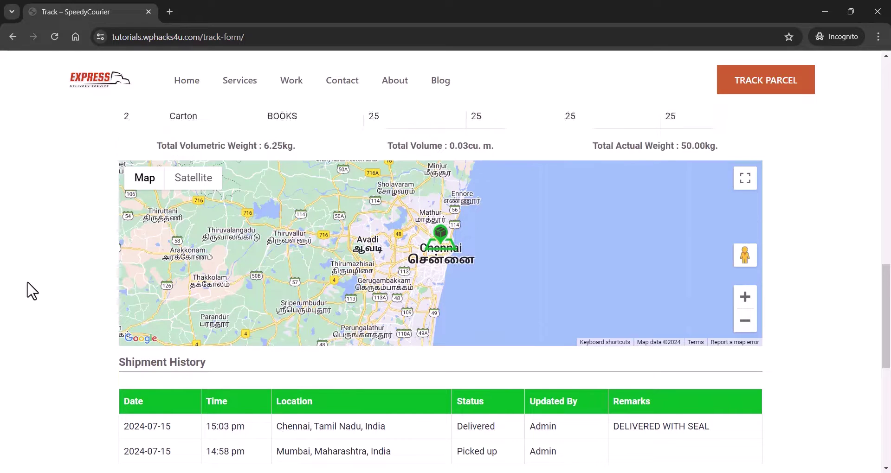
scroll(27, 284, "up", 2)
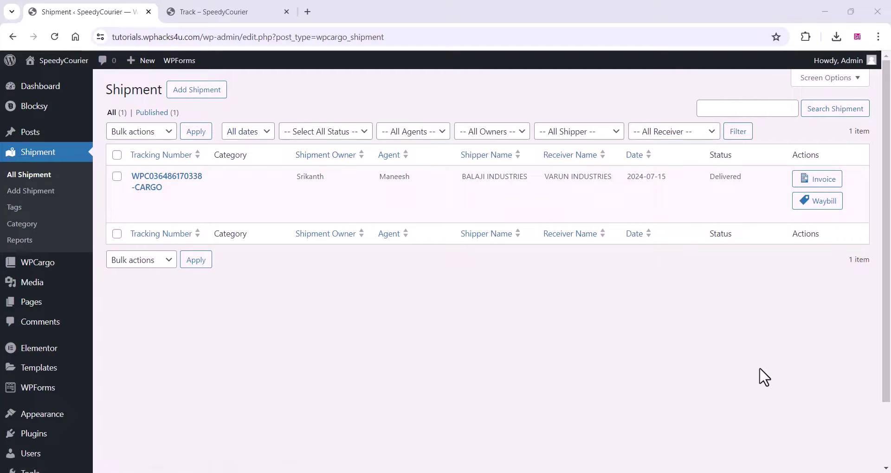
- Open the shipment's Waybill page and print its Accounts and Consignee copies
left_click(825, 204)
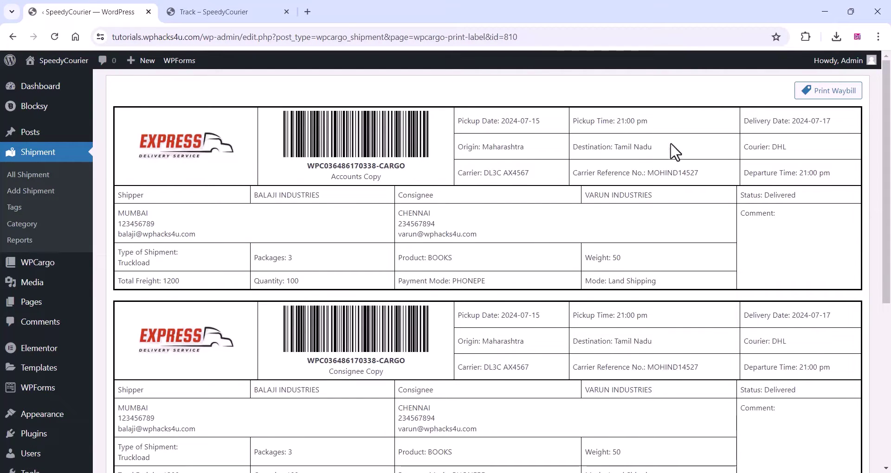
left_click(824, 93)
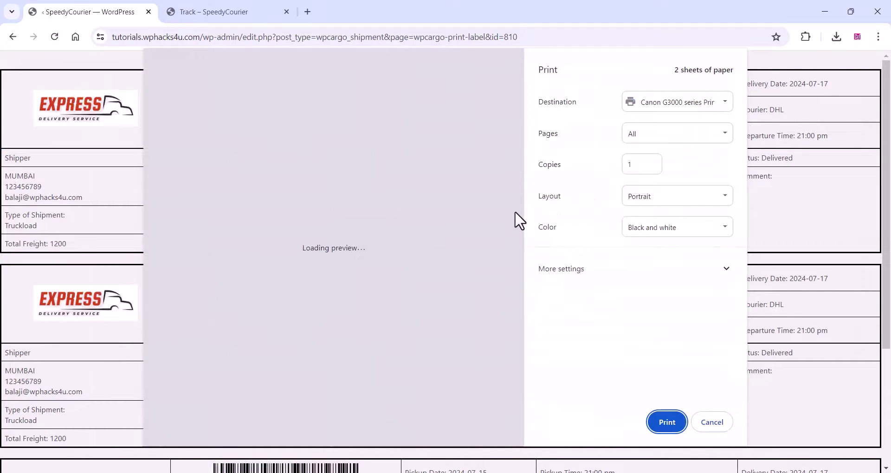
scroll(429, 258, "down", 6)
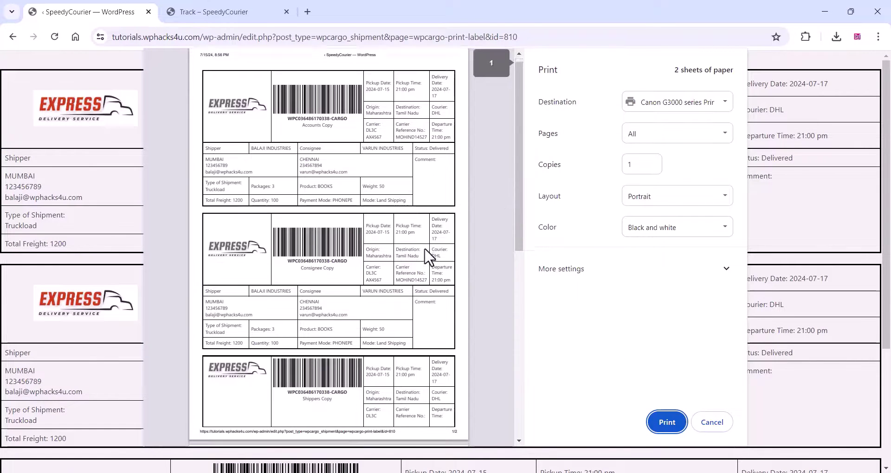
scroll(429, 258, "up", 6)
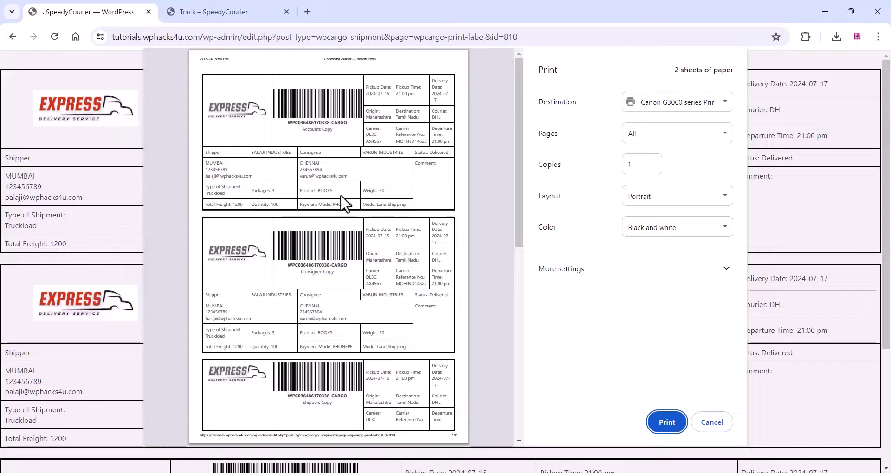
scroll(308, 282, "down", 2)
scroll(307, 281, "down", 3)
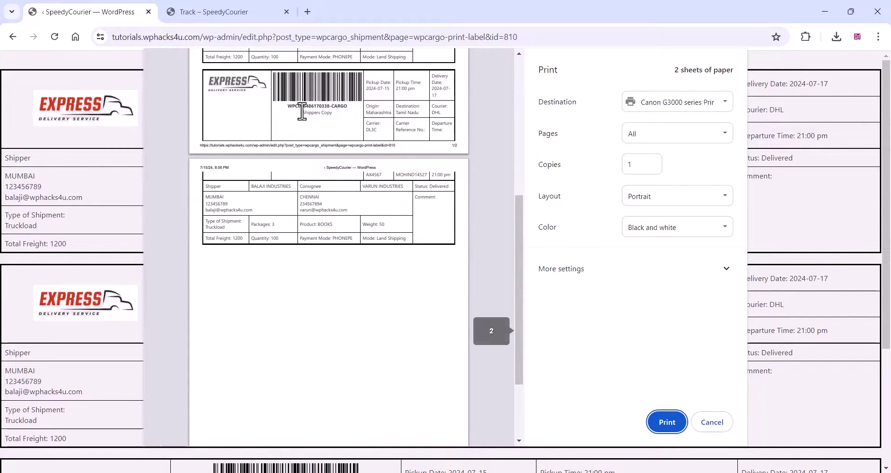
left_click_drag(302, 112, 277, 108)
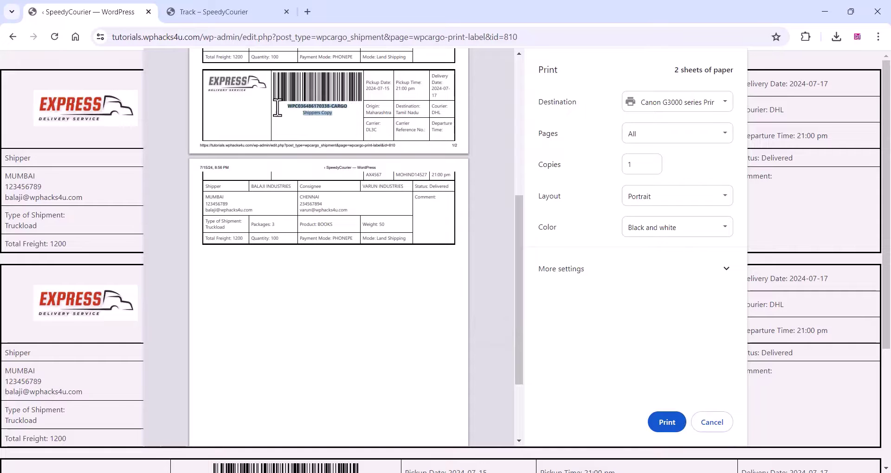
left_click(304, 116)
scroll(304, 193, "up", 6)
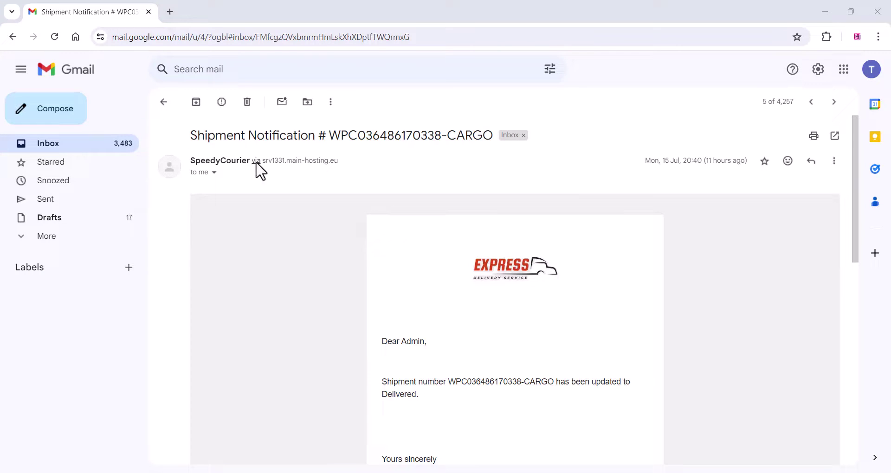
- Highlight the Shipment Notification subject and the sentence saying the shipment was updated to Delivered
left_click_drag(190, 136, 494, 129)
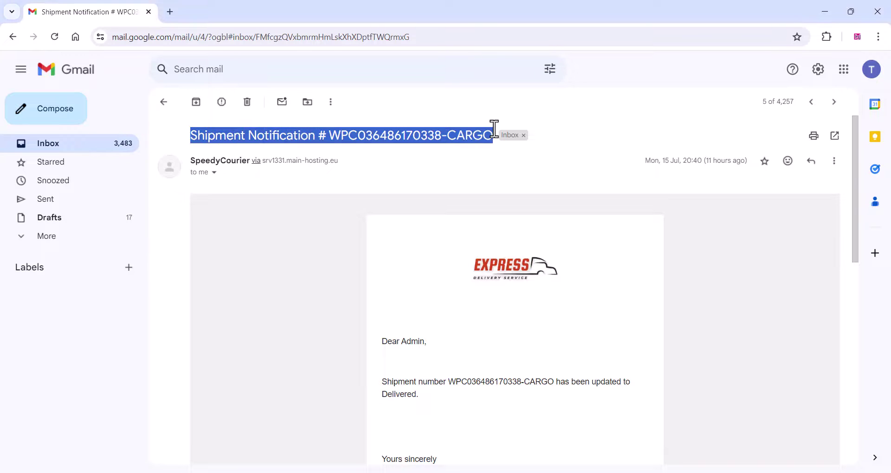
scroll(419, 283, "down", 3)
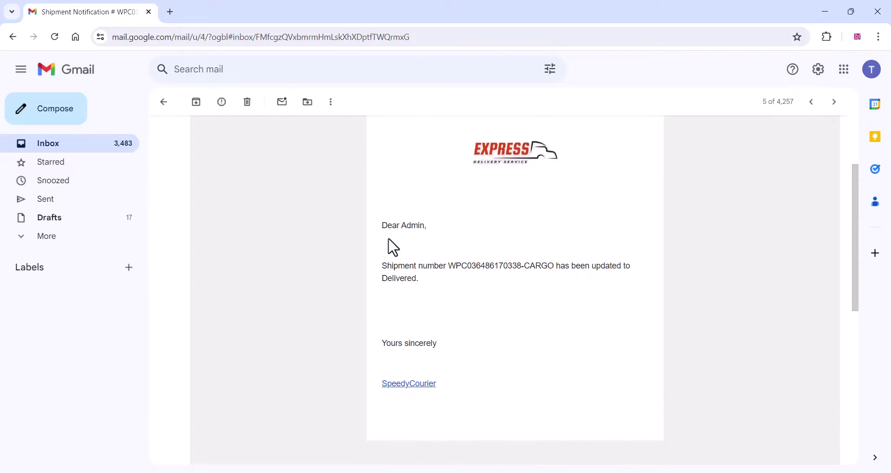
left_click_drag(396, 266, 628, 265)
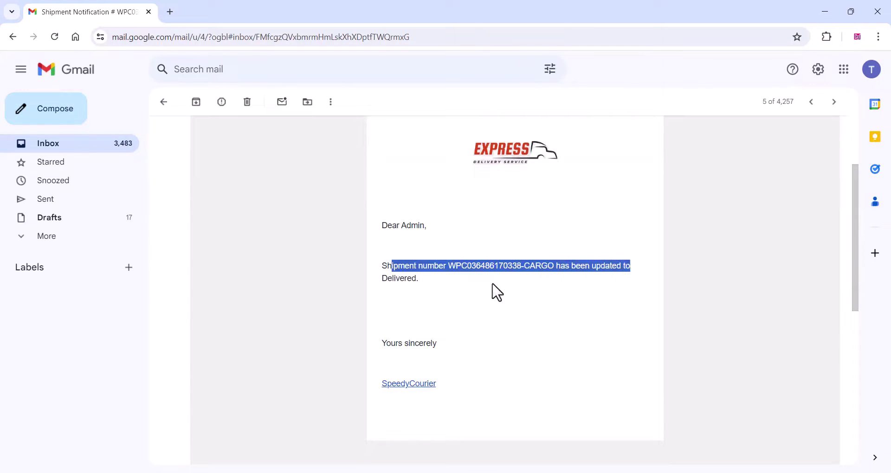
left_click(470, 293)
scroll(470, 293, "down", 3)
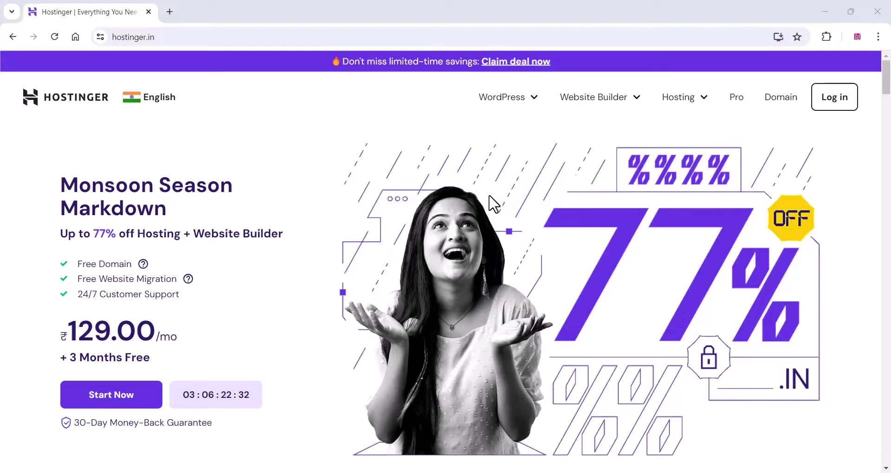
- Add the Premium hosting plan to the cart with 12 MONTHS billing and review the total
scroll(489, 201, "down", 10)
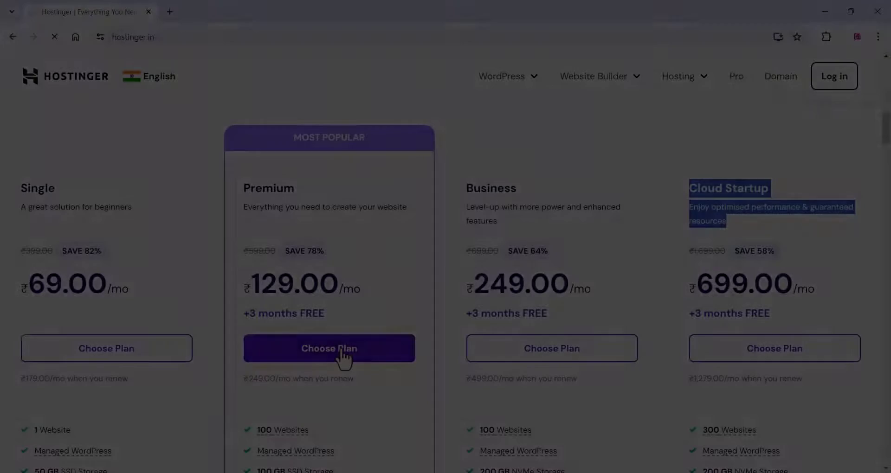
left_click(341, 349)
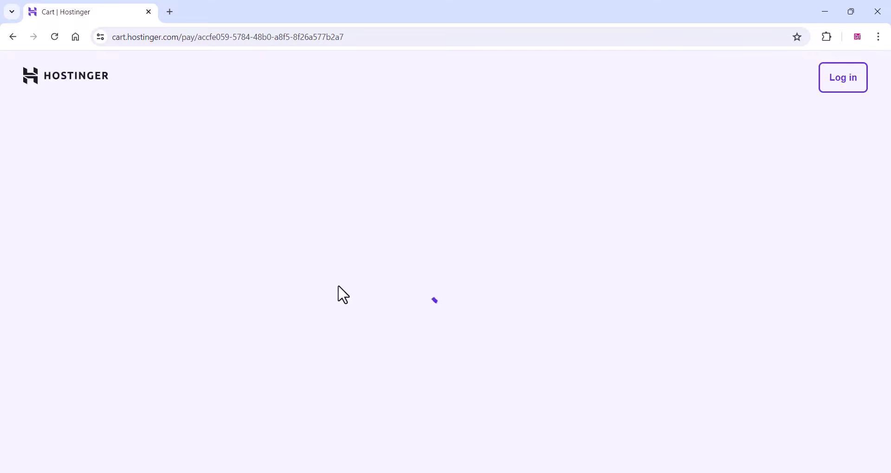
scroll(334, 279, "down", 1)
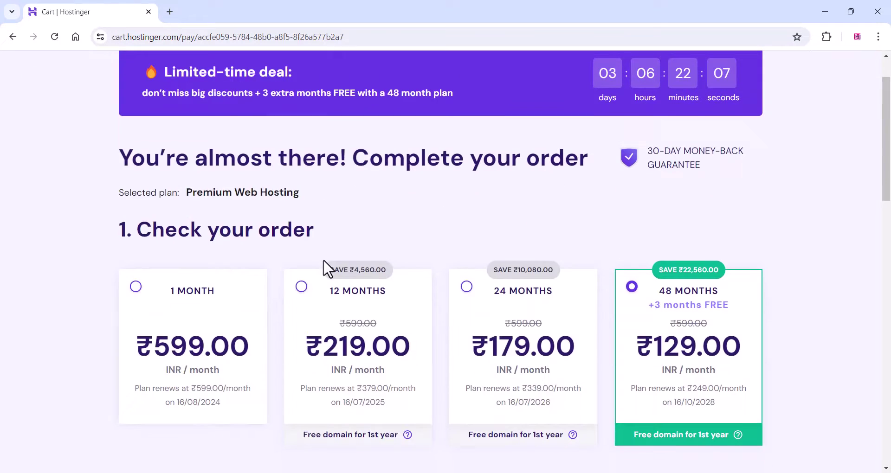
left_click(301, 288)
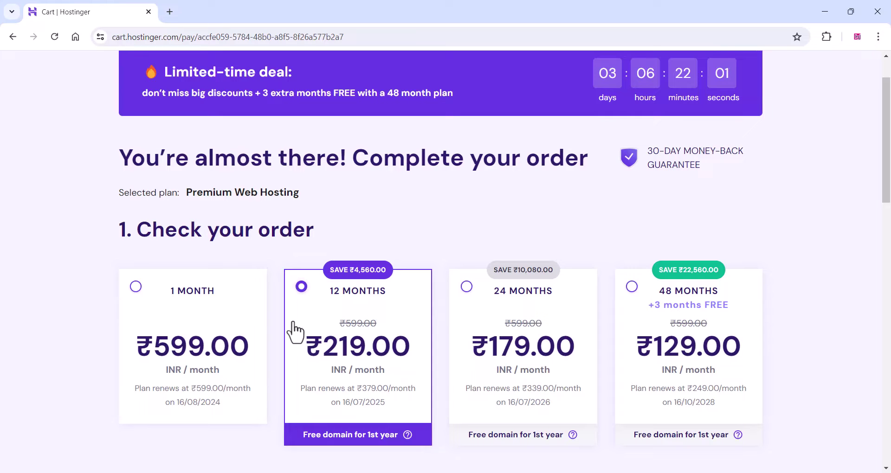
scroll(294, 331, "down", 2)
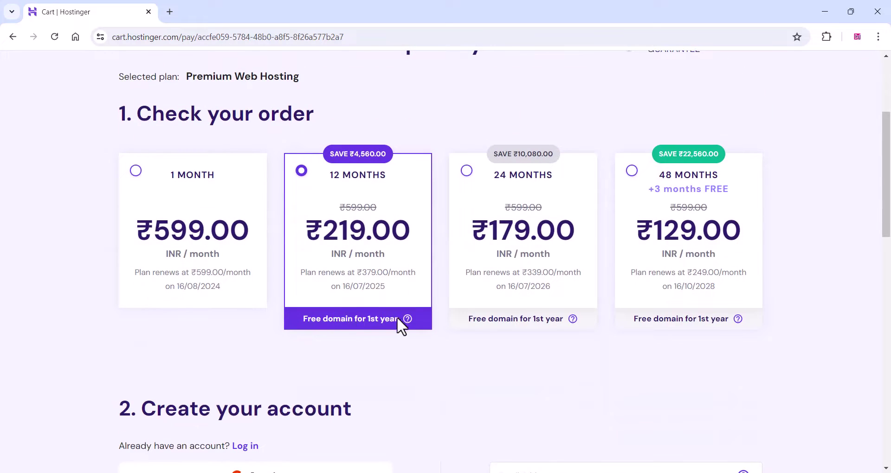
left_click_drag(397, 317, 301, 319)
scroll(266, 334, "down", 3)
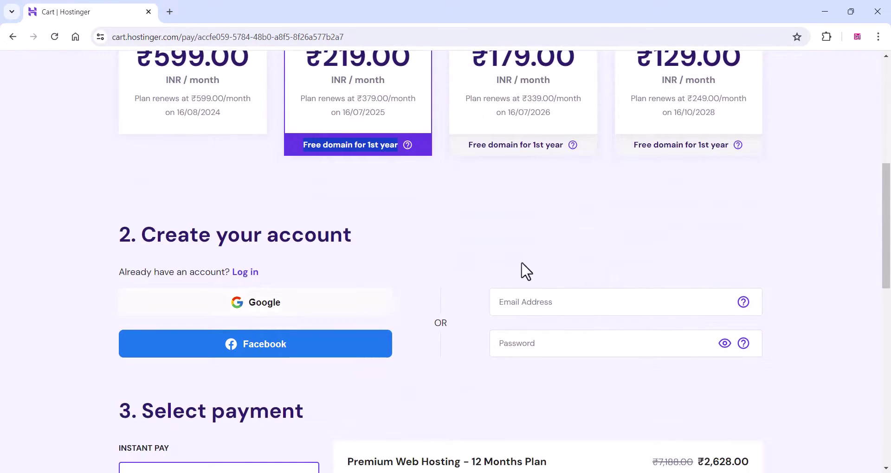
scroll(377, 288, "down", 11)
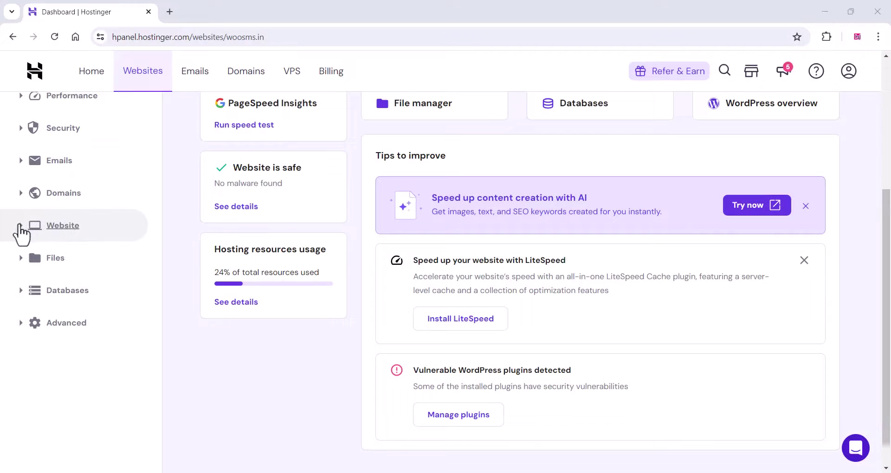
- Open Auto Installer from the website options and select WordPress to install
left_click(21, 227)
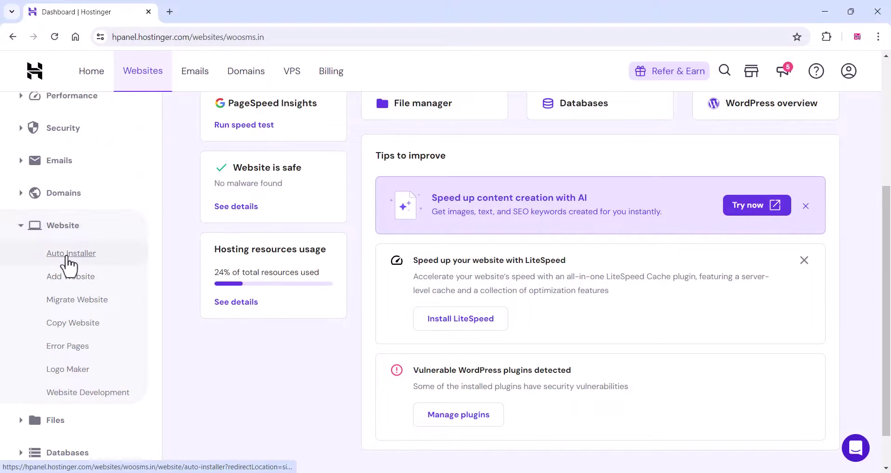
left_click(68, 254)
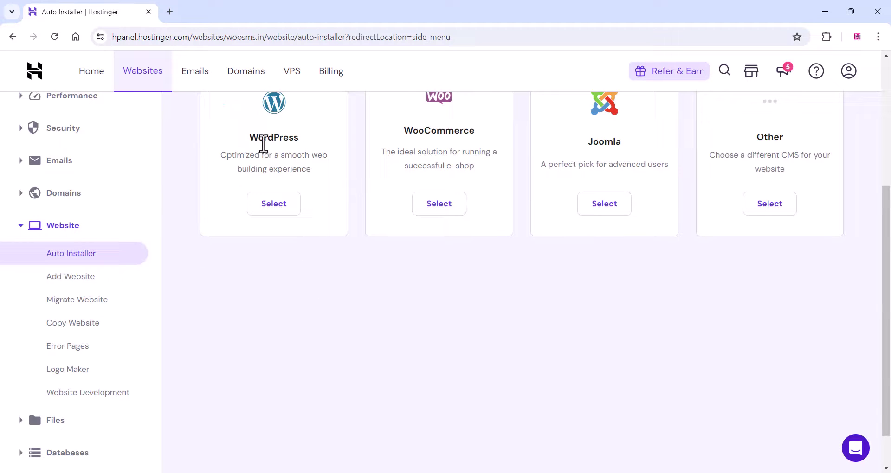
left_click(271, 207)
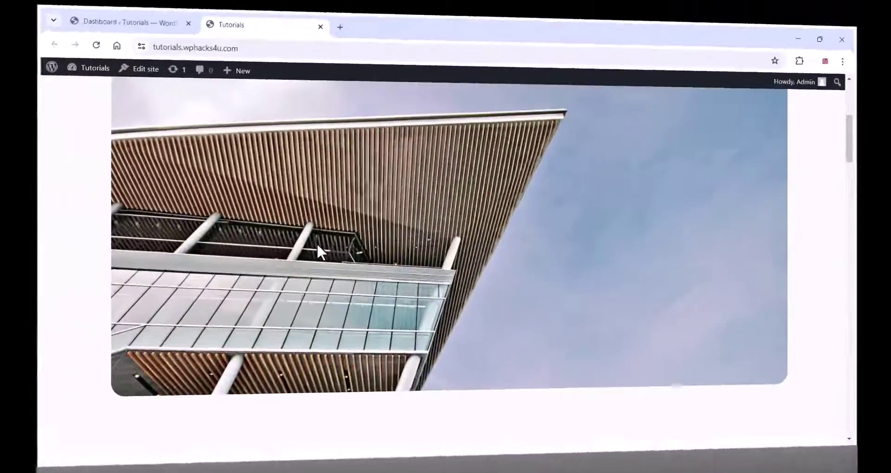
- Scroll through the Tutorials site's front page
scroll(284, 252, "down", 6)
scroll(283, 246, "down", 20)
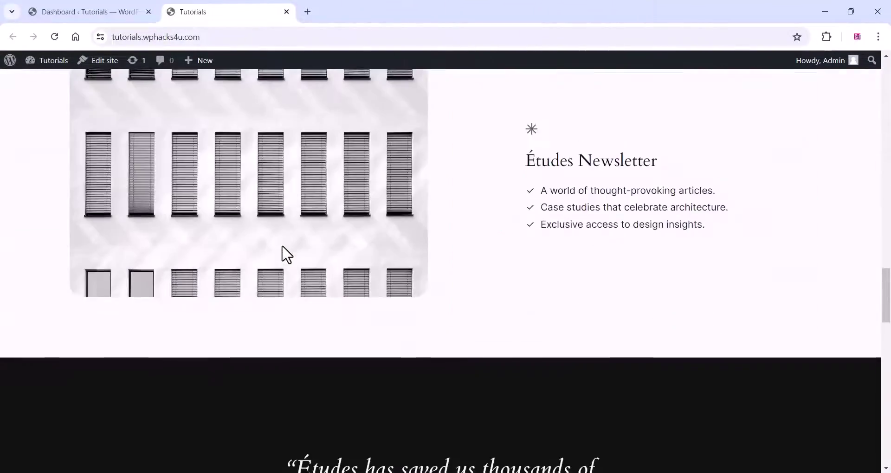
scroll(284, 253, "down", 6)
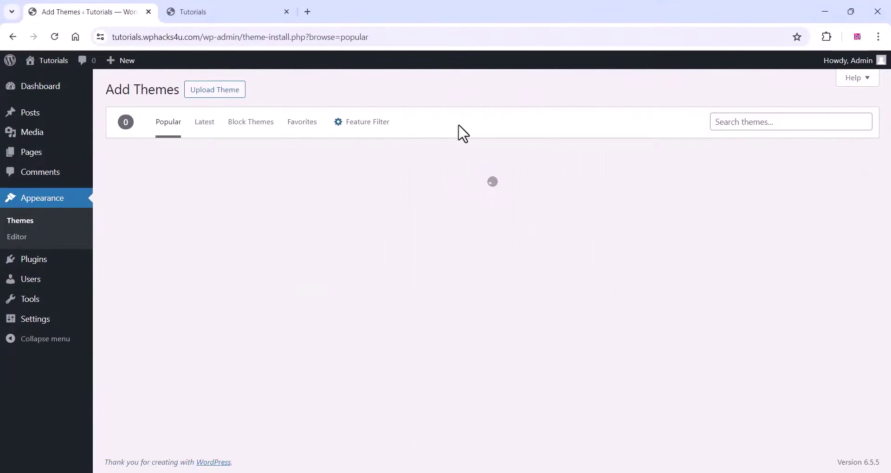
- Search themes for 'Blocksy', then install and activate the Blocksy theme
right_click(728, 121)
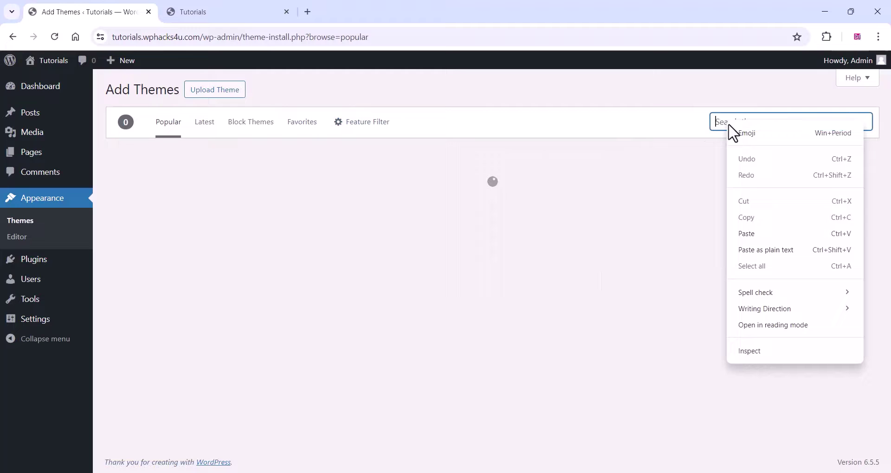
left_click(741, 233)
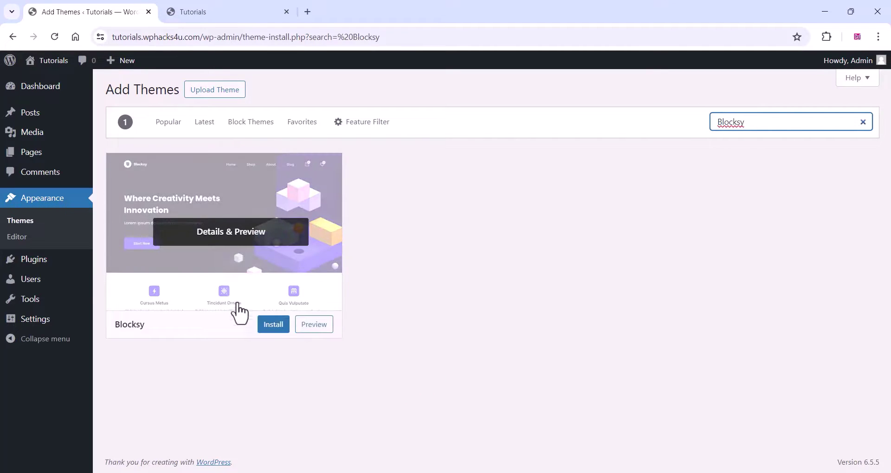
left_click(269, 327)
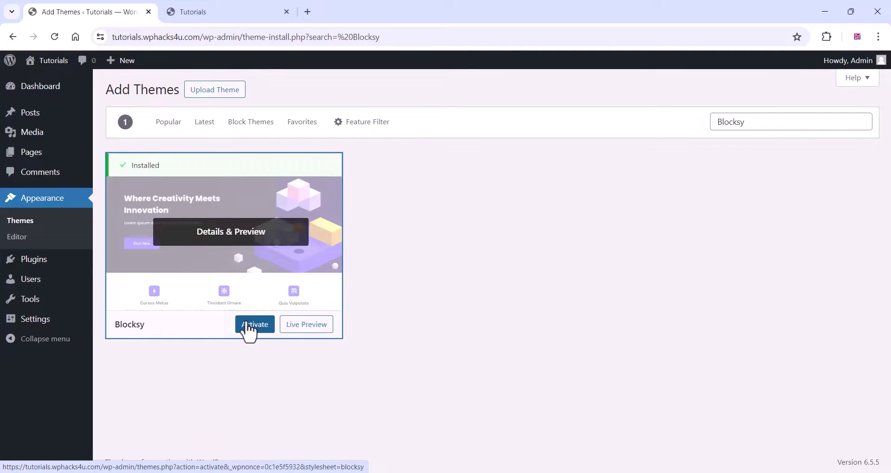
left_click(247, 330)
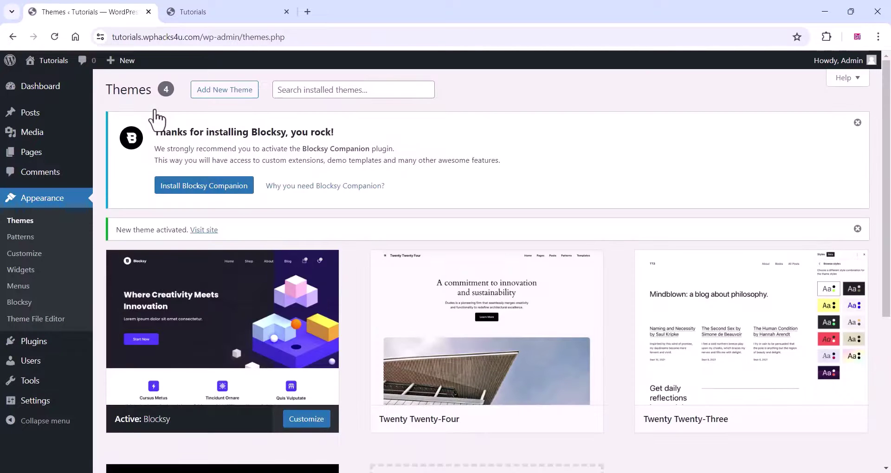
- Install and activate Blocksy Companion from the Themes page notice
left_click(191, 186)
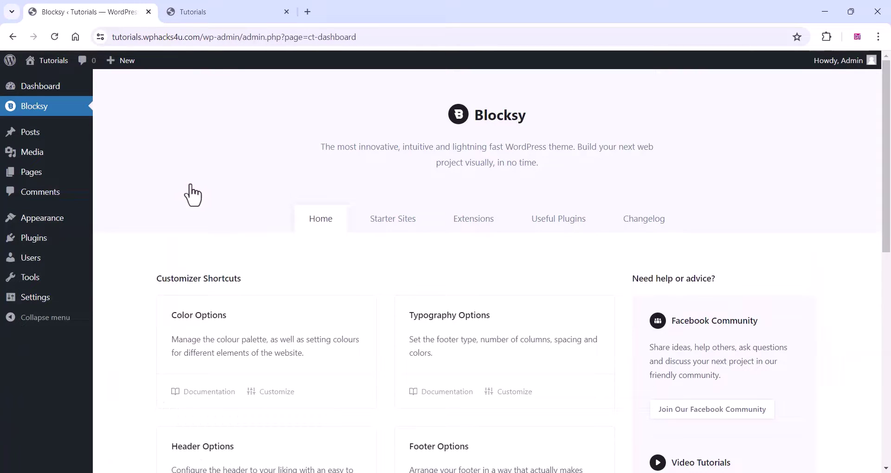
- Open the Starter Sites section of the Blocksy dashboard
scroll(191, 192, "down", 4)
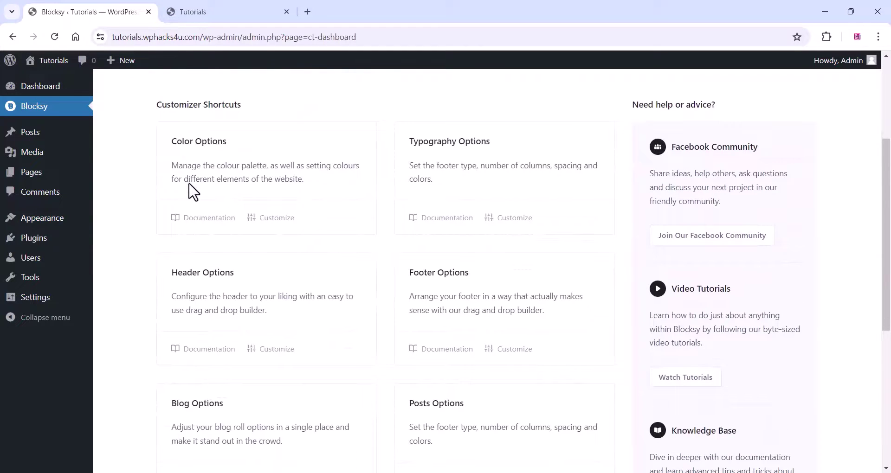
scroll(193, 192, "up", 5)
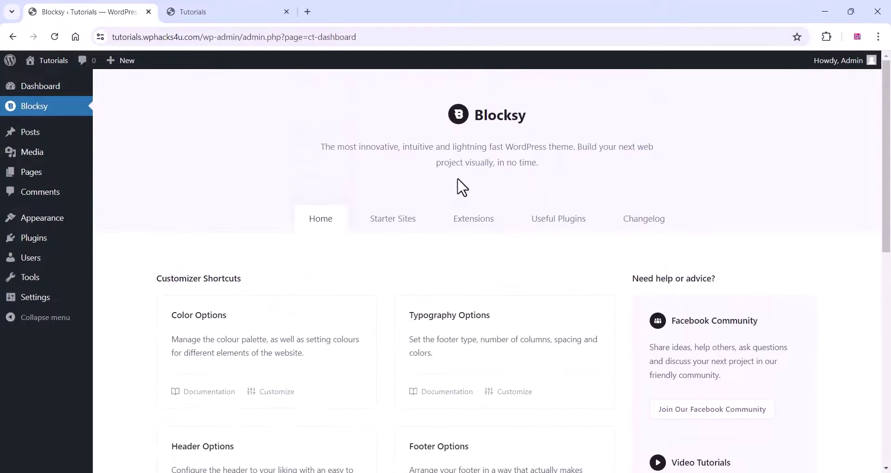
left_click(392, 221)
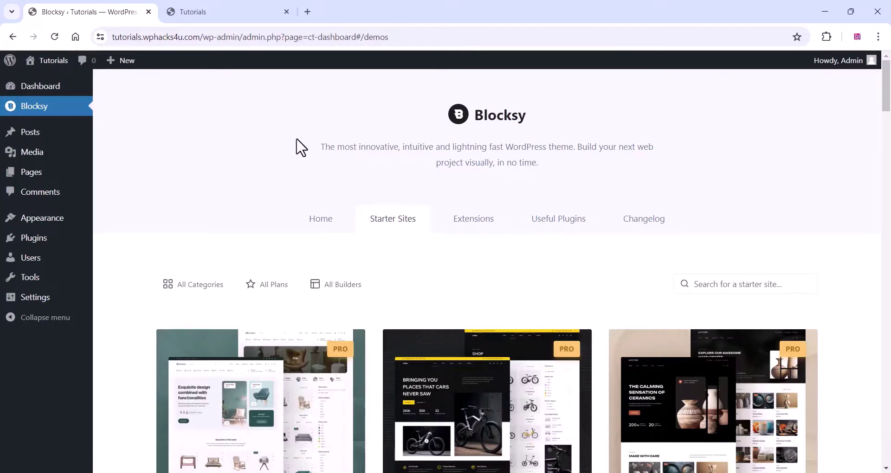
scroll(301, 147, "down", 3)
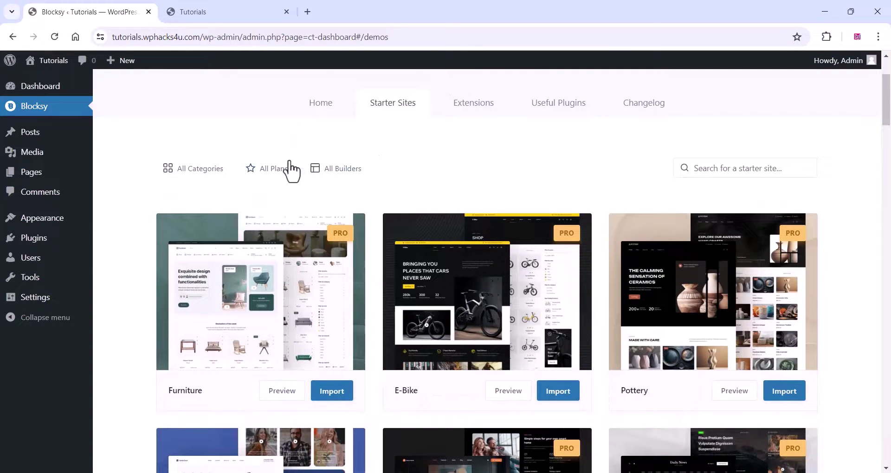
- Filter starter sites to the Elementor builder and Free plan, then scroll down to Wood
left_click(335, 175)
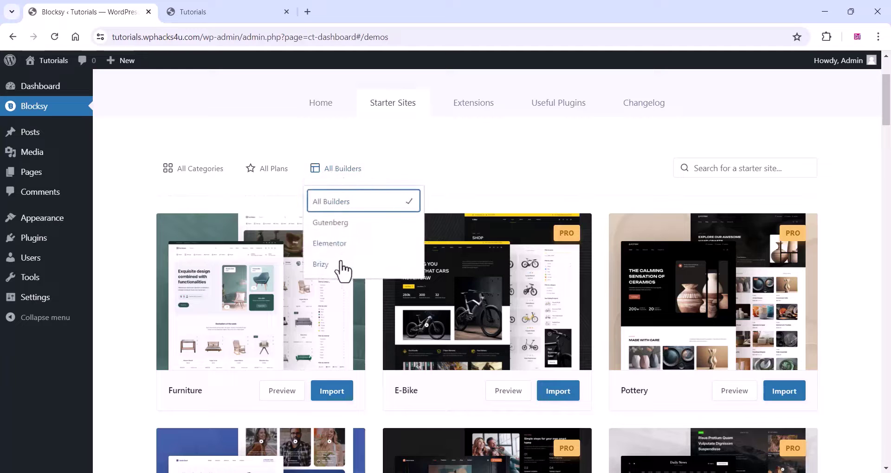
left_click(330, 244)
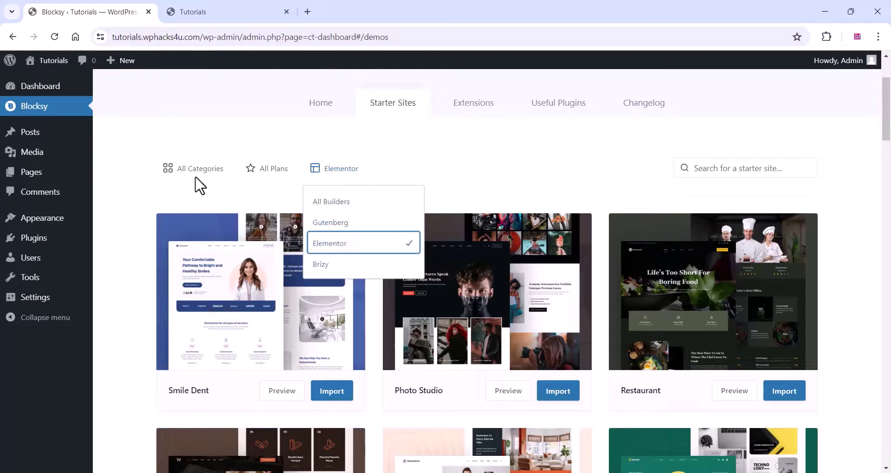
left_click(188, 172)
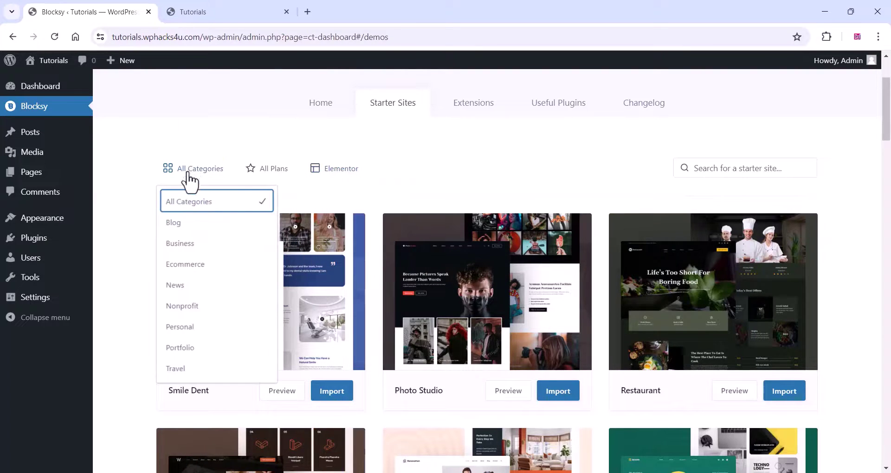
left_click(273, 178)
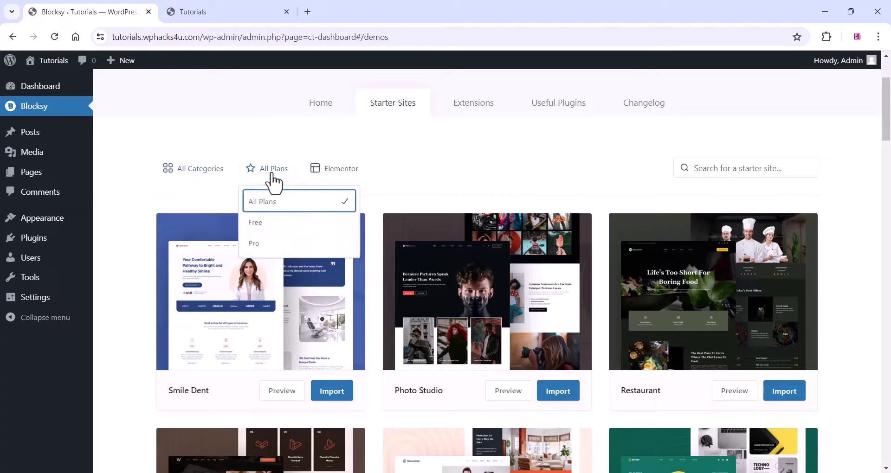
left_click(262, 224)
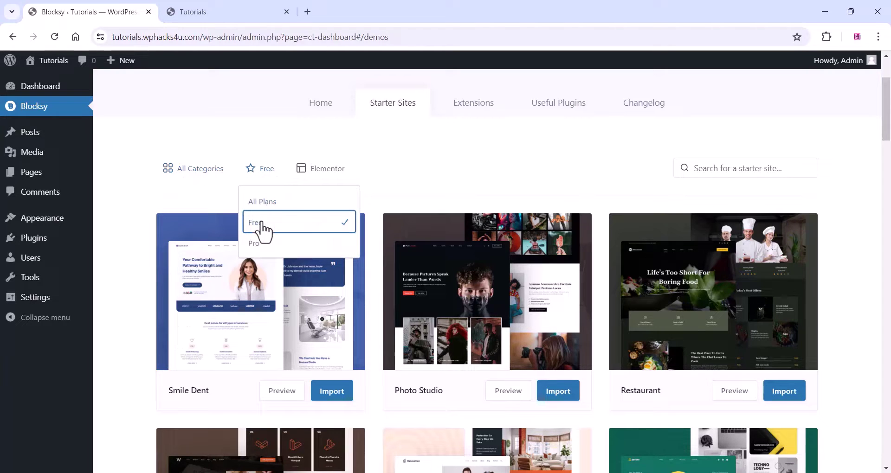
left_click(444, 188)
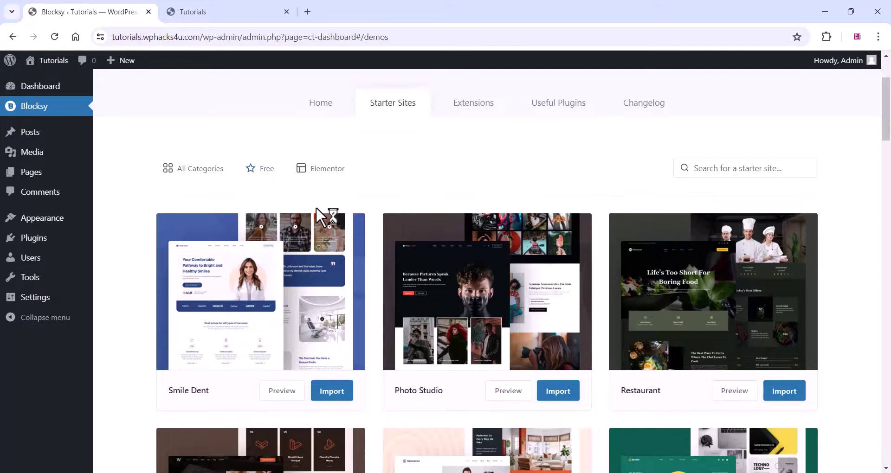
scroll(316, 208, "down", 1)
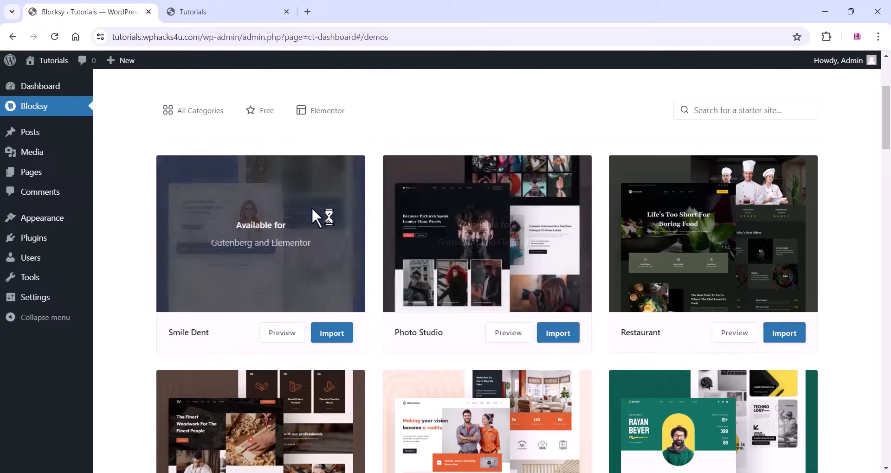
scroll(415, 338, "down", 3)
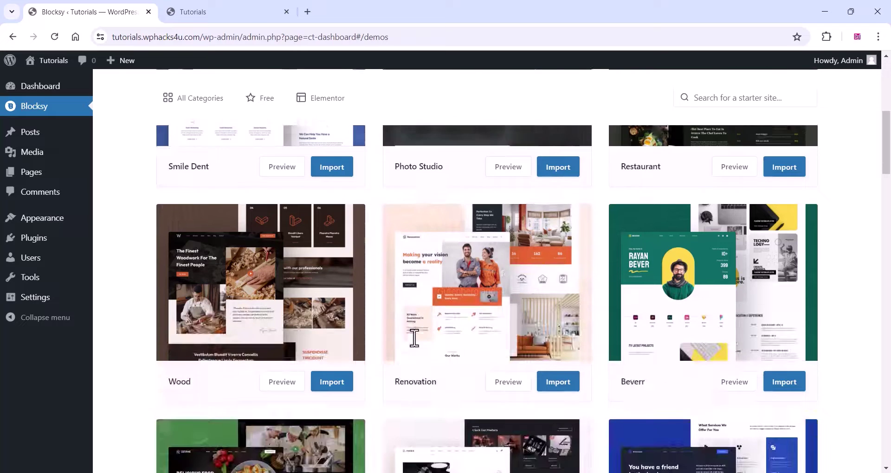
scroll(326, 418, "down", 1)
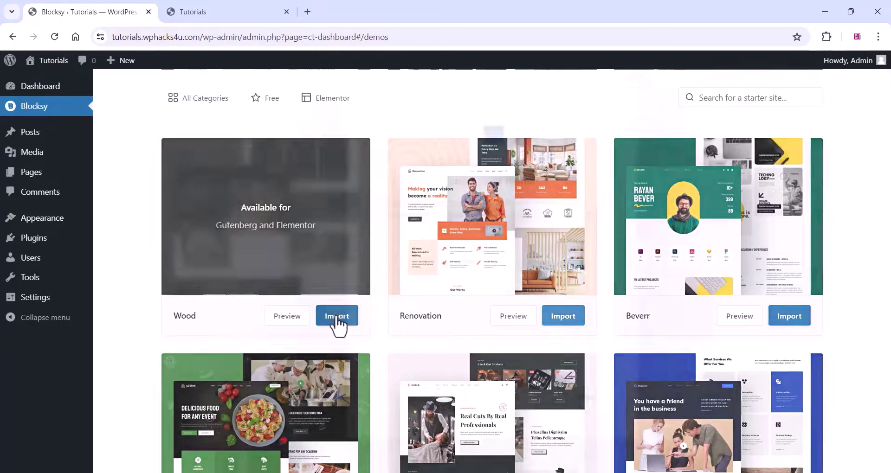
- Import the Wood starter with Elementor and its required plugins, then view the new site
left_click(334, 319)
left_click(580, 403)
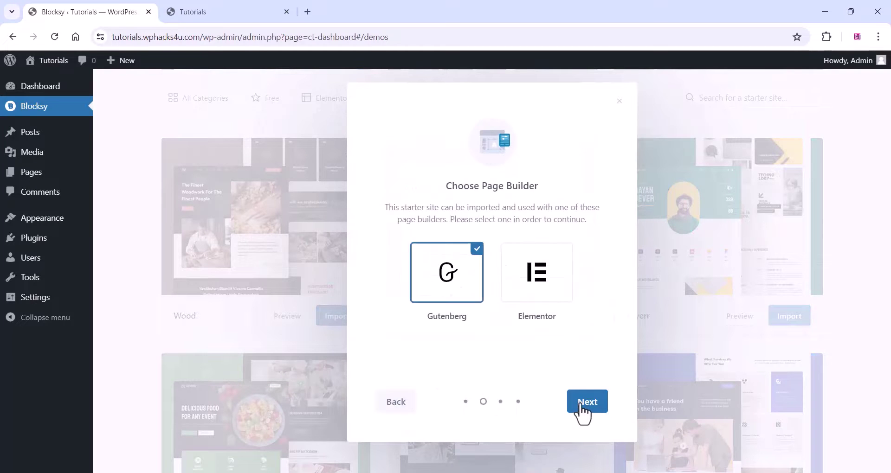
left_click(538, 293)
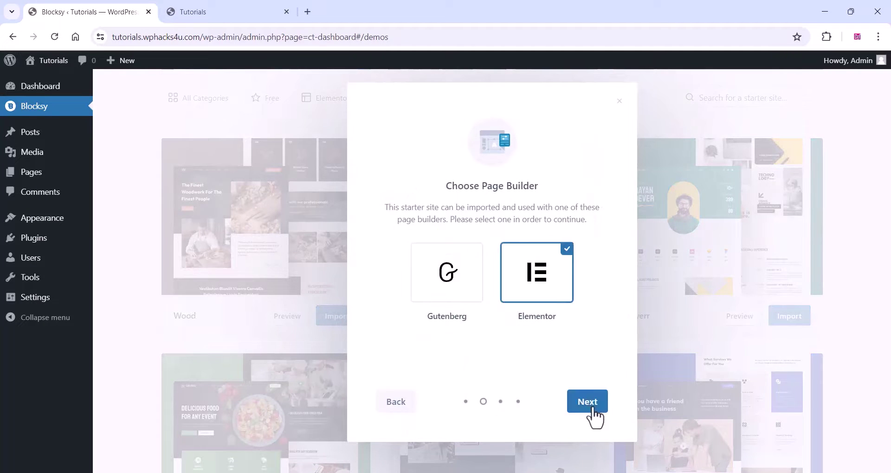
left_click(586, 405)
left_click(586, 408)
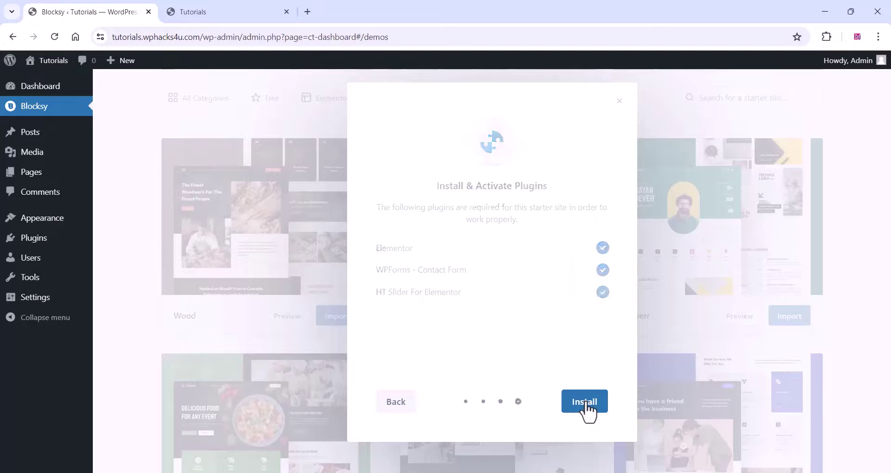
left_click(586, 403)
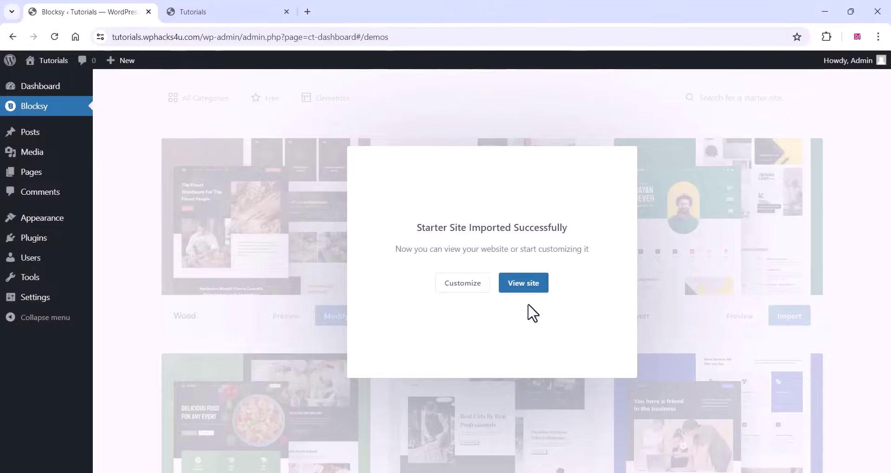
left_click(528, 285)
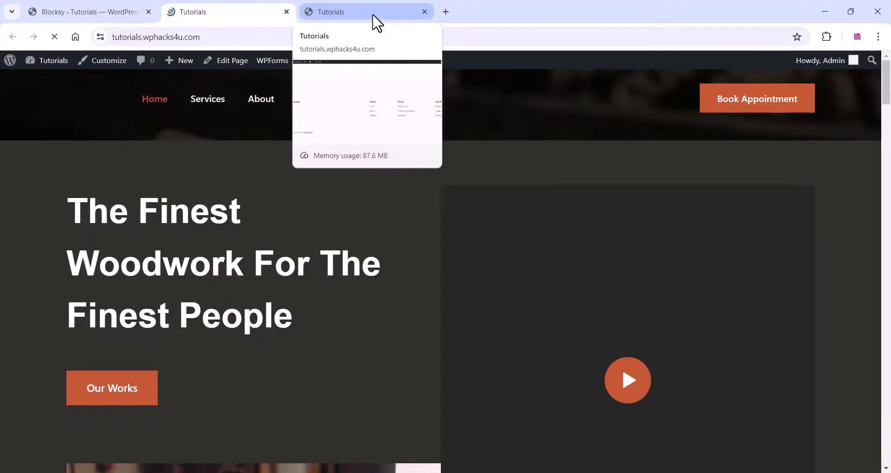
- Scroll down through the imported woodwork homepage and back up to the top
scroll(503, 234, "down", 10)
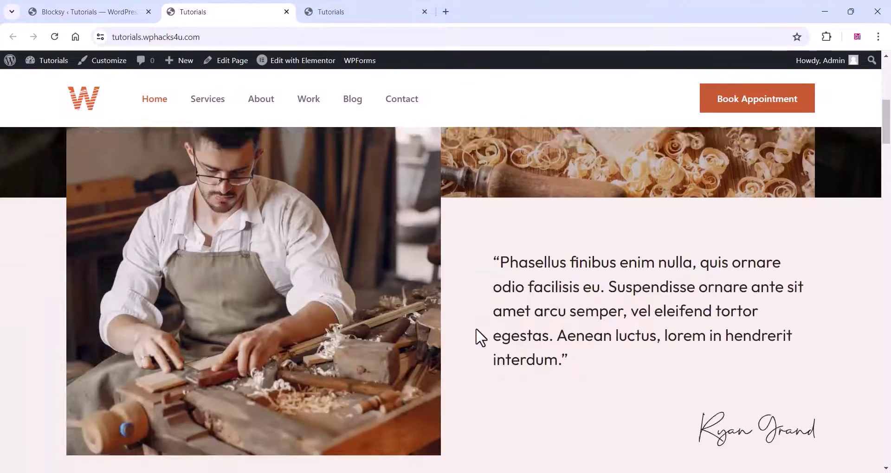
scroll(480, 334, "down", 20)
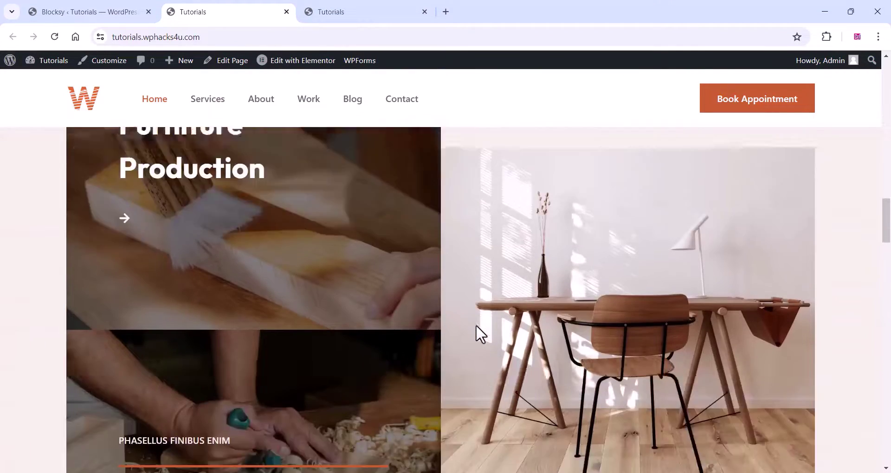
scroll(480, 334, "down", 20)
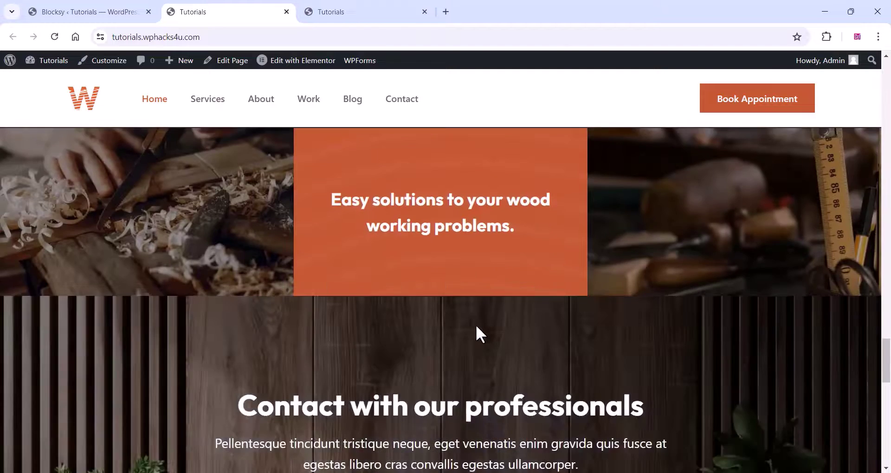
scroll(475, 325, "down", 8)
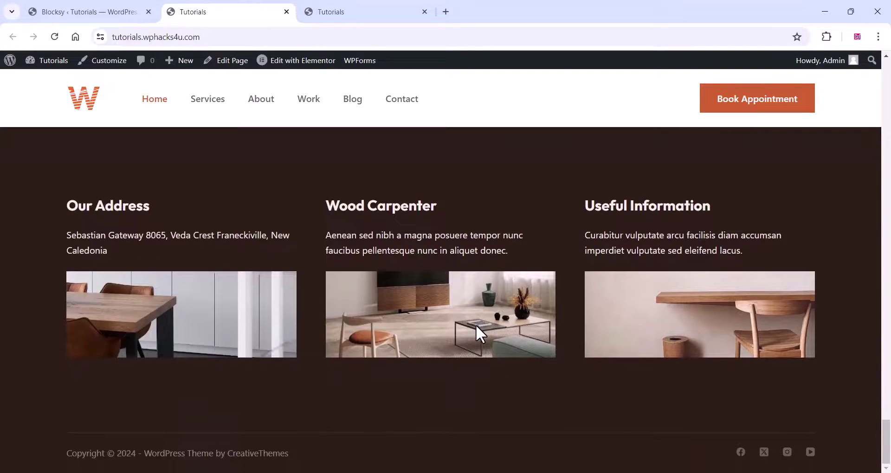
scroll(341, 283, "up", 15)
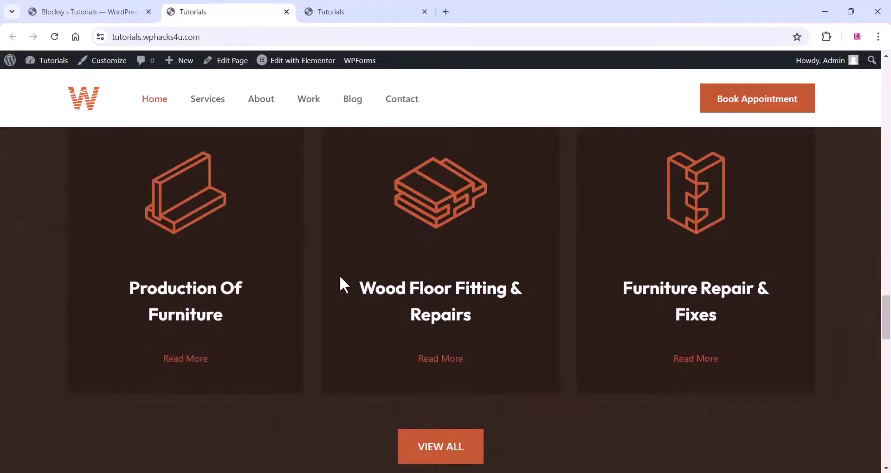
scroll(339, 277, "up", 12)
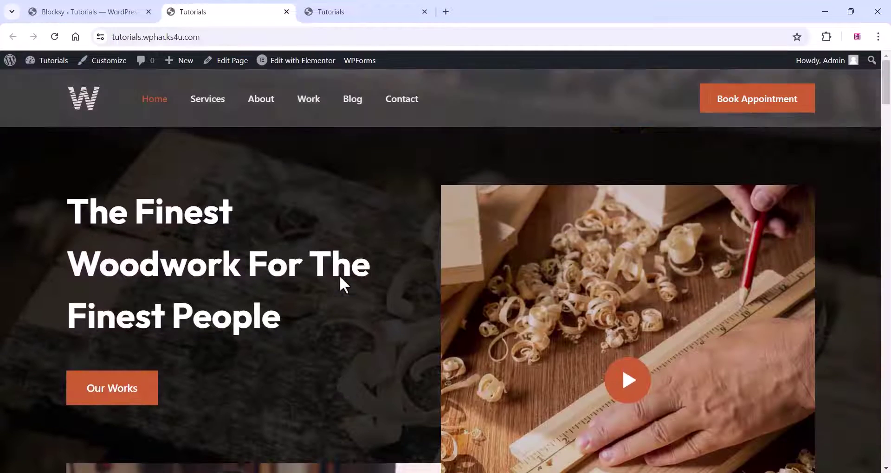
- Switch to the extra Tutorials tab and close it
left_click(352, 19)
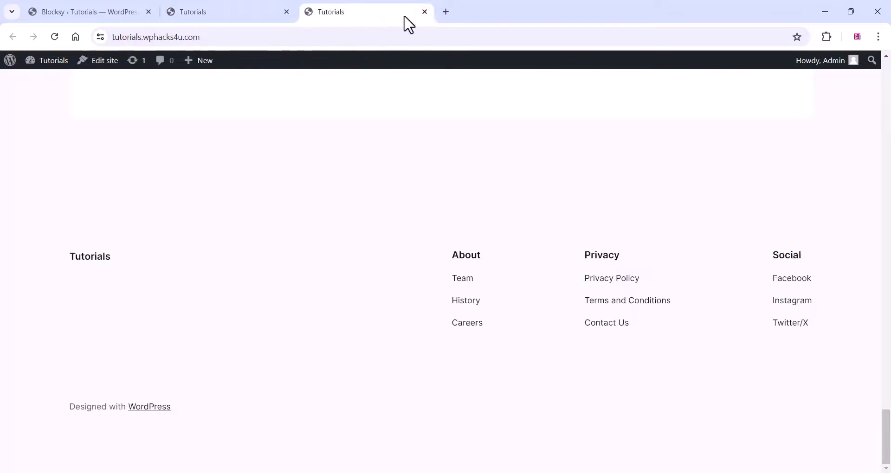
left_click(424, 11)
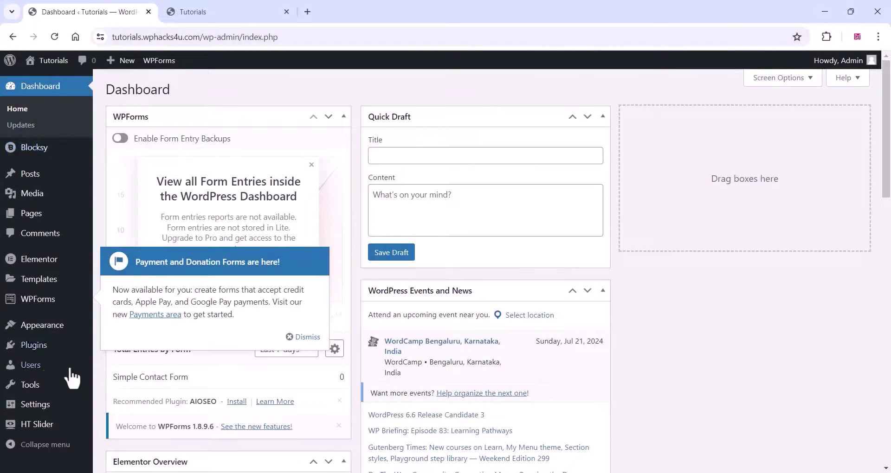
mouse_move(38, 351)
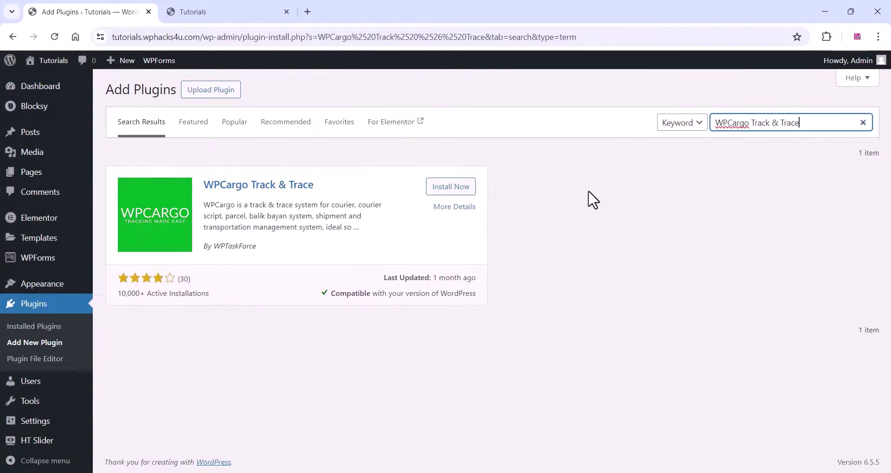
- Install and activate WPCargo Track & Trace, then check it in the Installed Plugins list
left_click(456, 190)
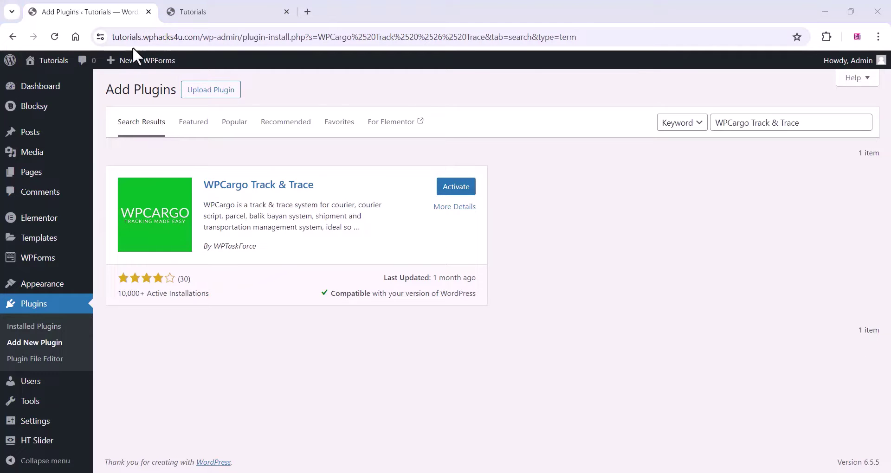
left_click(454, 194)
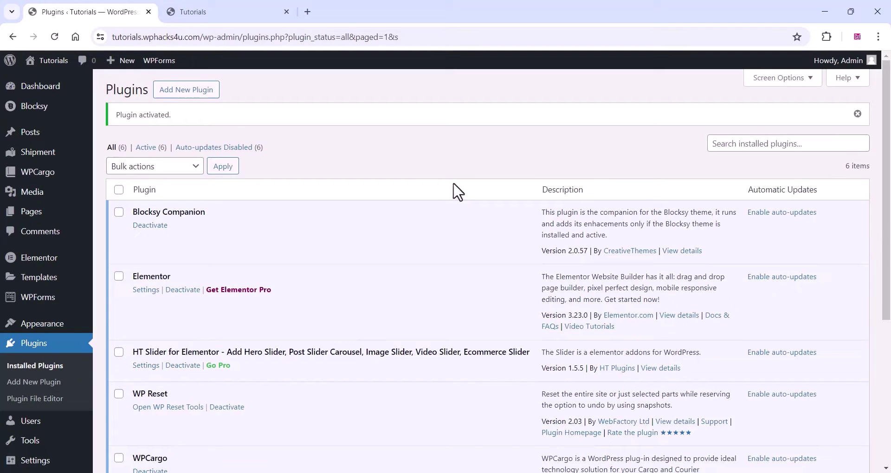
scroll(219, 253, "down", 5)
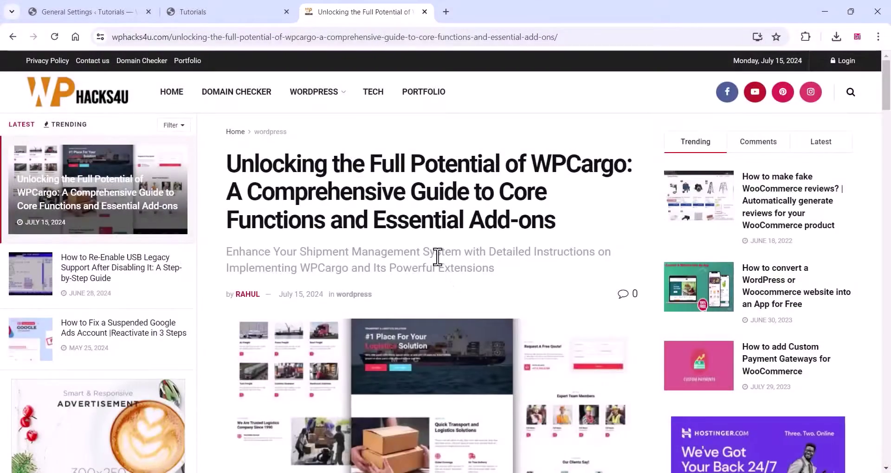
- Find the [wpcargo_trackform] shortcode in the WPCargo article and copy it
scroll(434, 265, "down", 5)
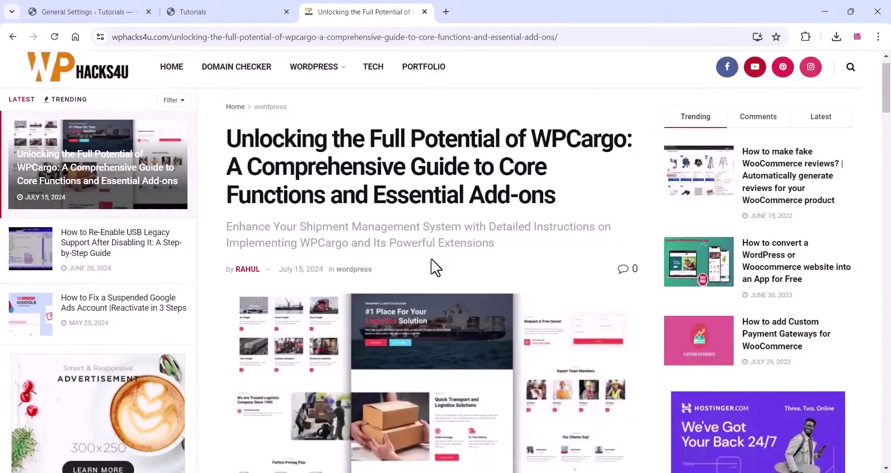
scroll(430, 262, "down", 5)
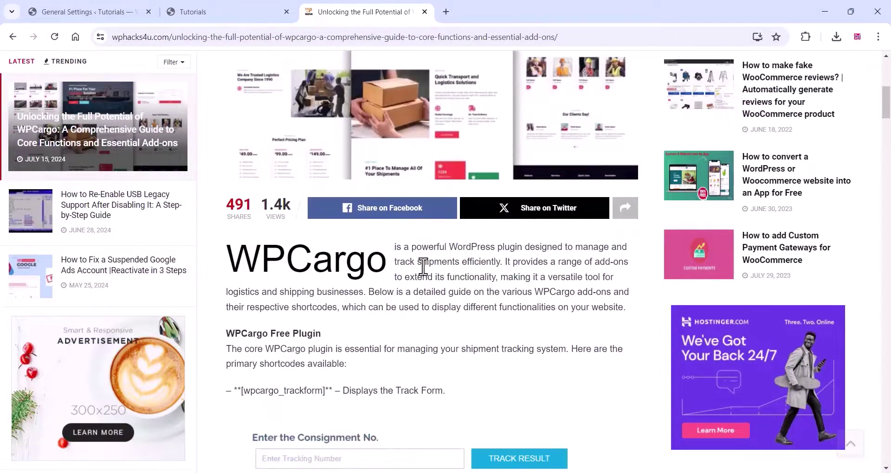
scroll(425, 274, "down", 2)
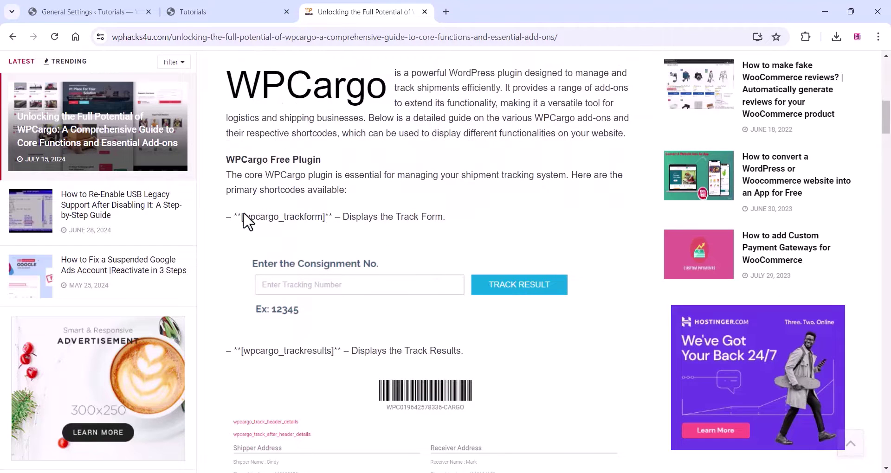
left_click_drag(243, 217, 328, 216)
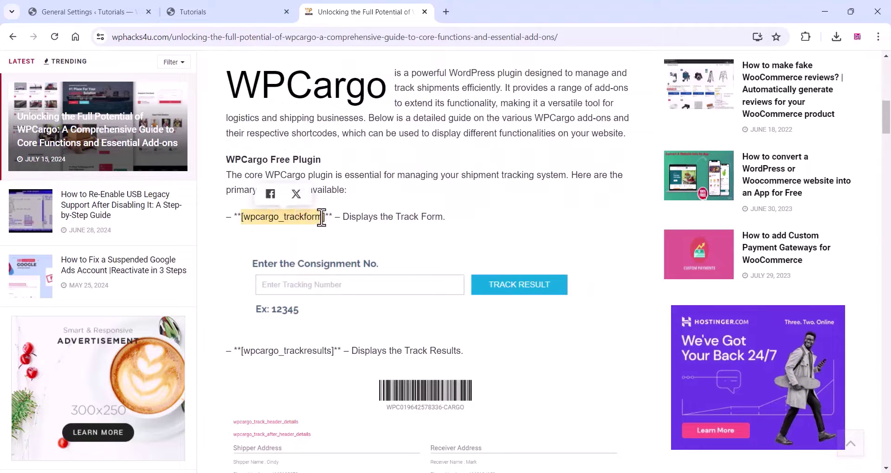
right_click(333, 218)
left_click(341, 229)
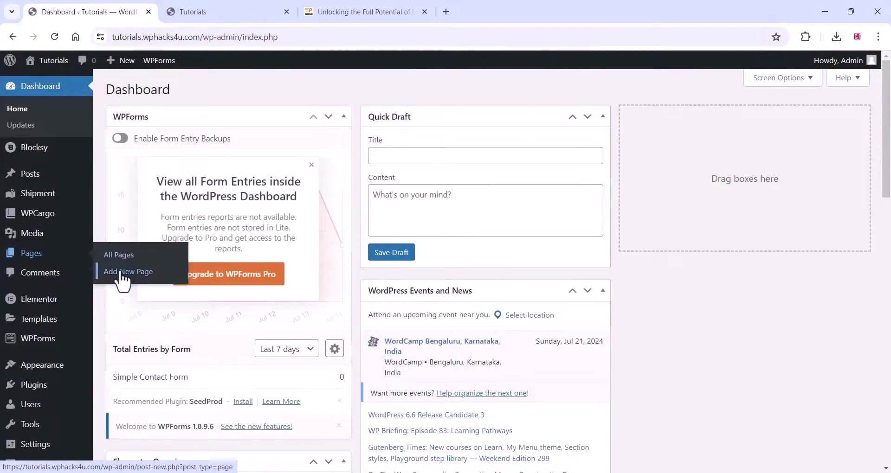
- Create a new page titled 'Track' with a Shortcode block holding [wpcargo_trackform]
left_click(121, 273)
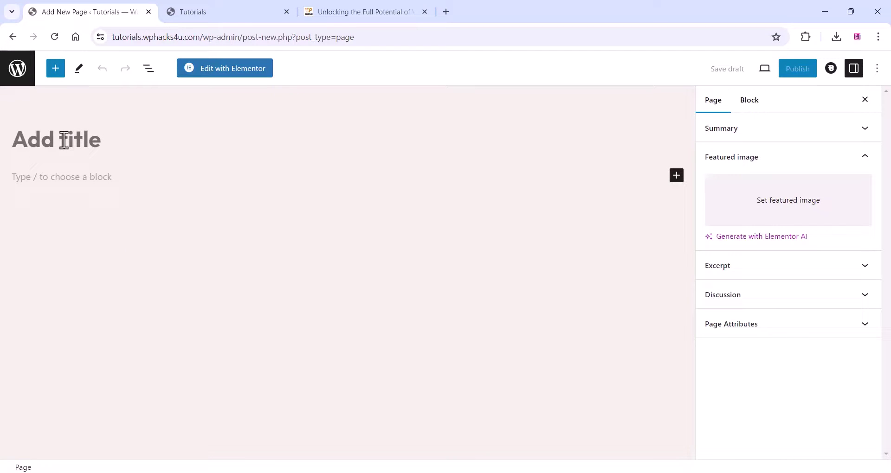
left_click(64, 139)
type("Track")
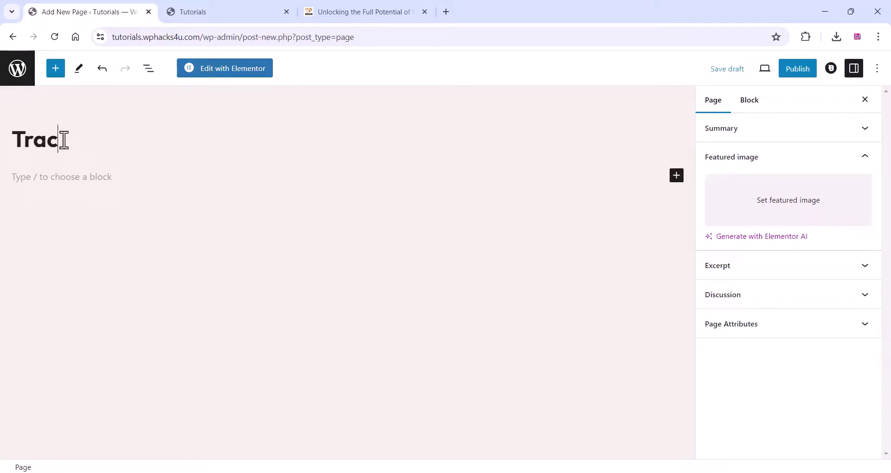
left_click(676, 178)
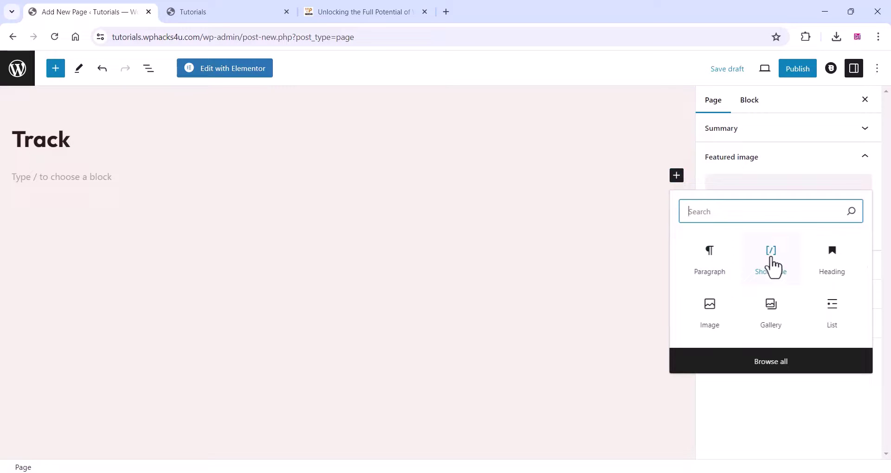
left_click(771, 260)
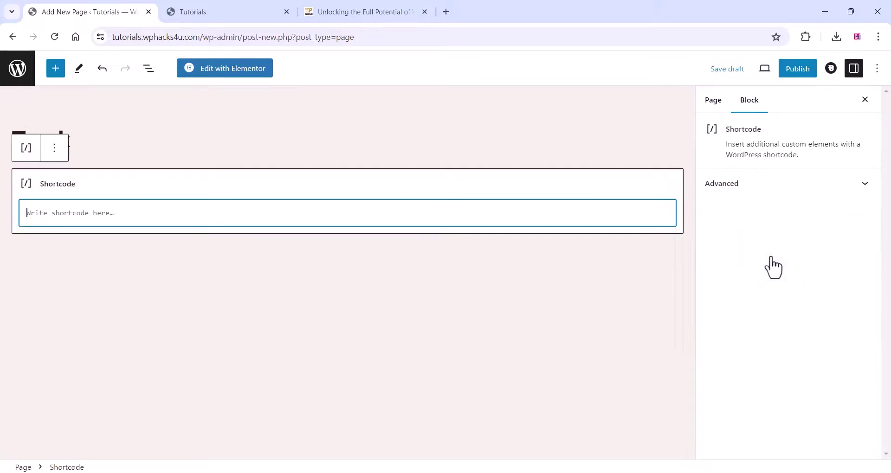
right_click(42, 214)
left_click(79, 346)
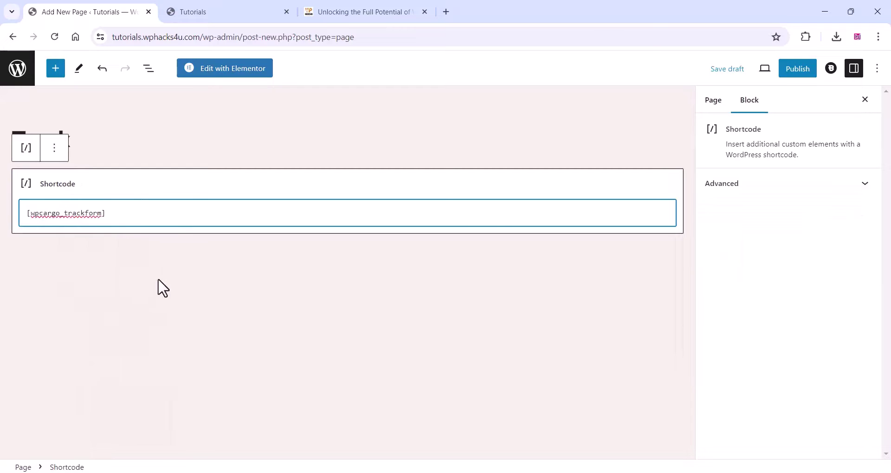
- Publish the Track page and view the live page in a new tab
left_click(796, 73)
left_click(797, 71)
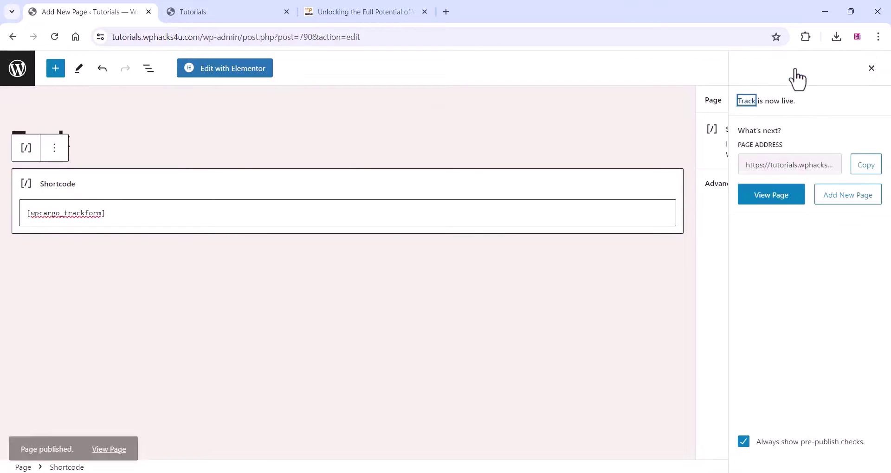
right_click(110, 439)
left_click(155, 325)
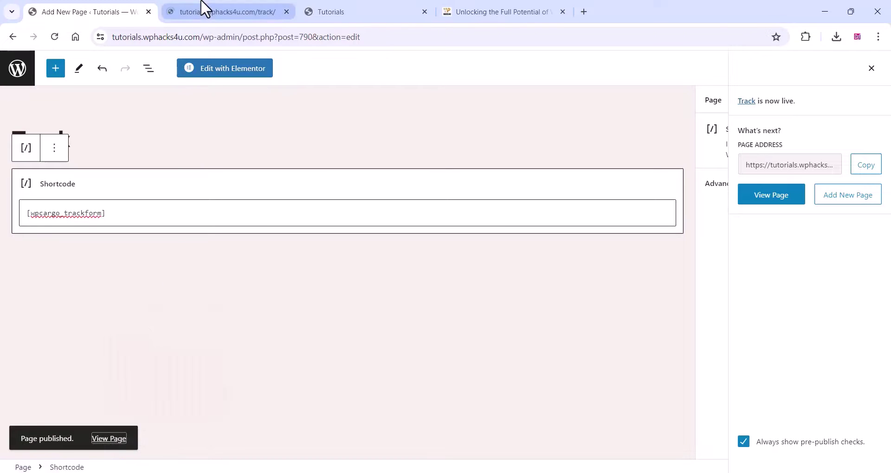
left_click(201, 9)
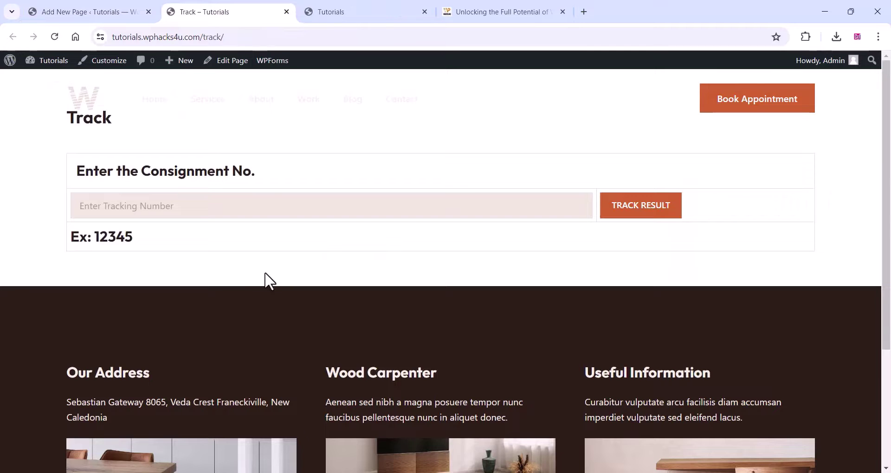
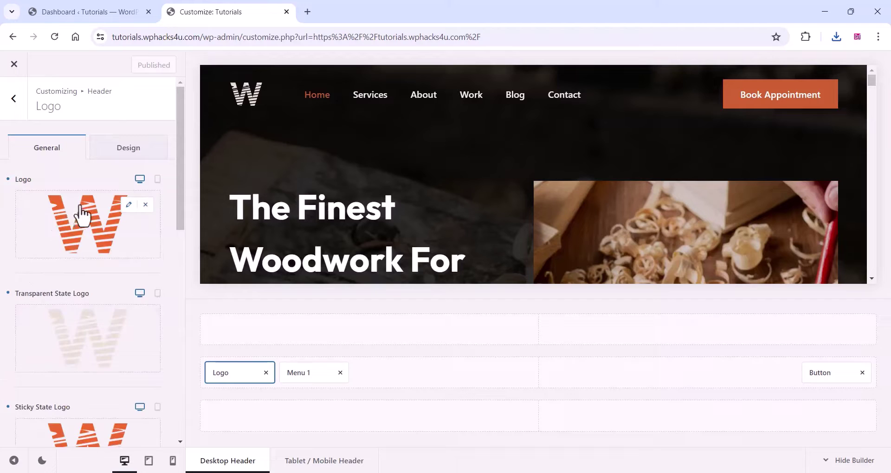
- Upload the flat EXPRESS truck logo and set it as the header's main logo
left_click(79, 220)
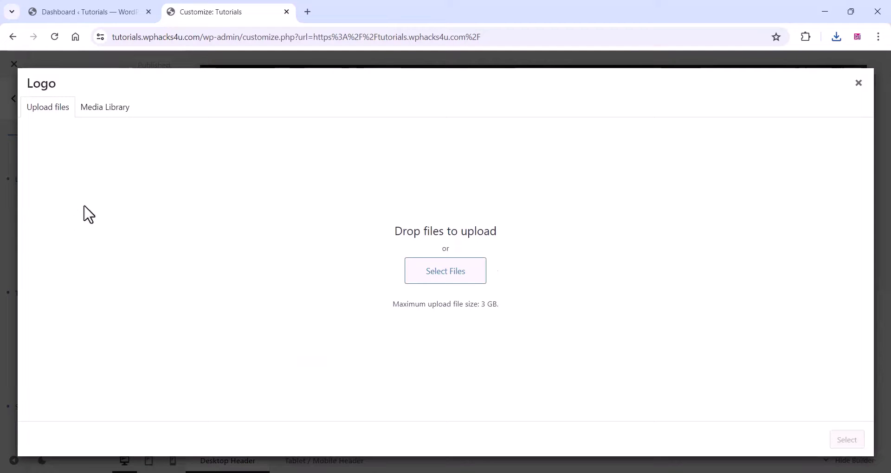
left_click(441, 282)
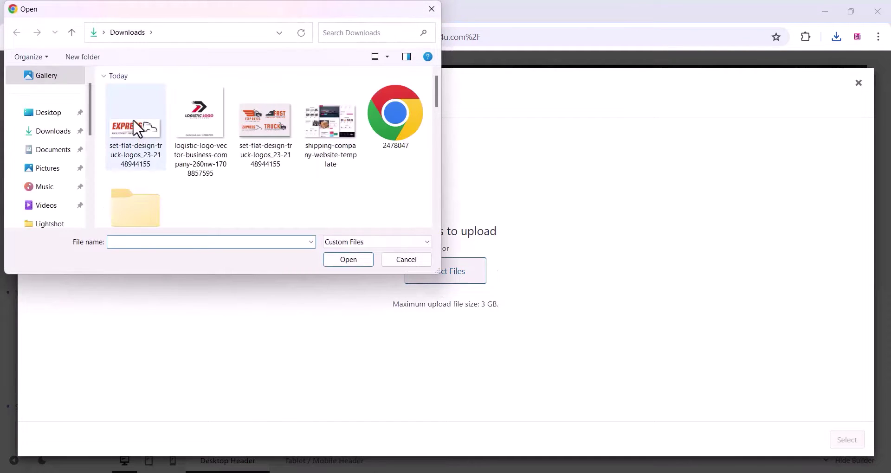
left_click(132, 122)
left_click(343, 259)
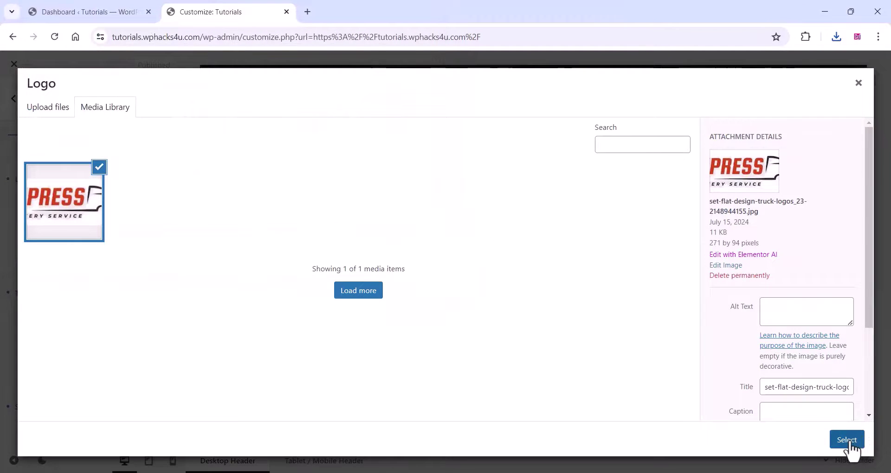
left_click(846, 441)
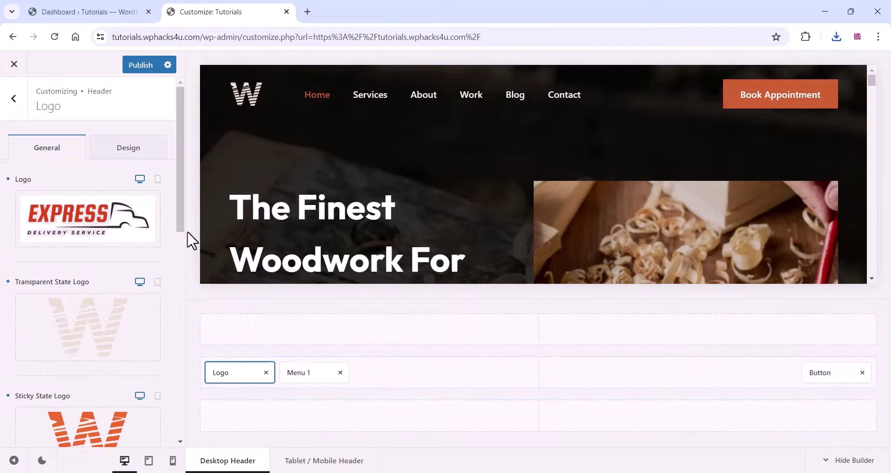
- Set the transparent state logo to the EXPRESS image from the Media Library
mouse_move(75, 306)
scroll(81, 317, "down", 5)
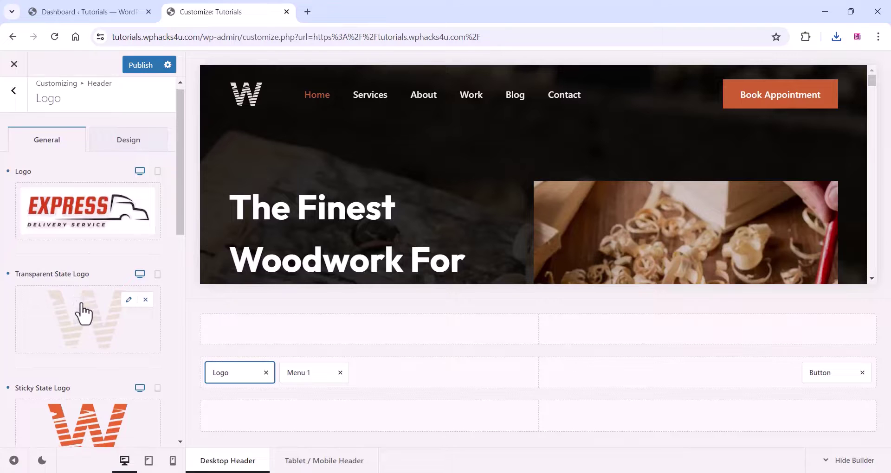
scroll(83, 312, "up", 1)
scroll(88, 314, "up", 3)
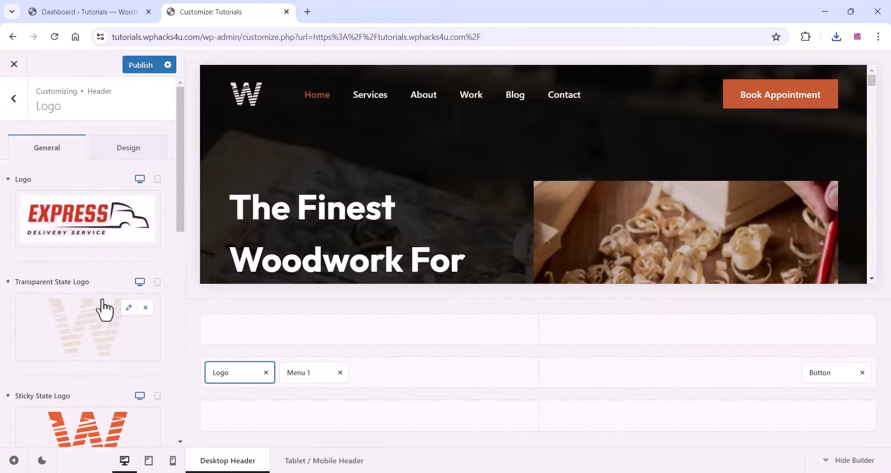
left_click(95, 316)
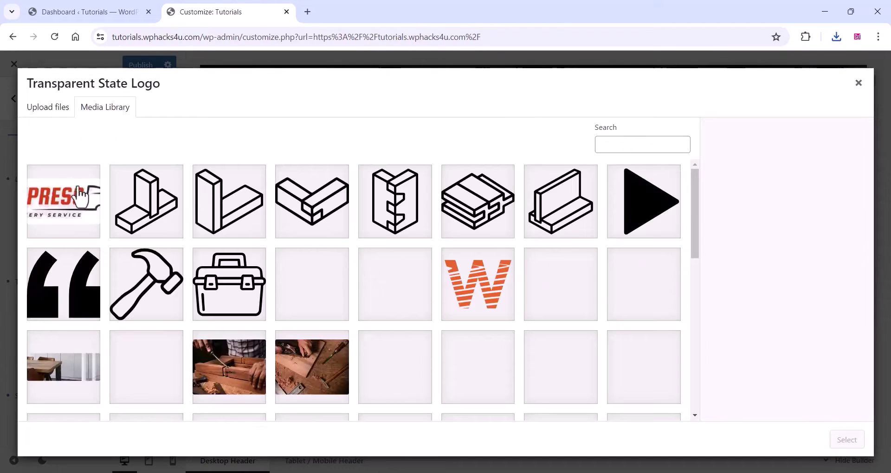
left_click(63, 201)
left_click(846, 440)
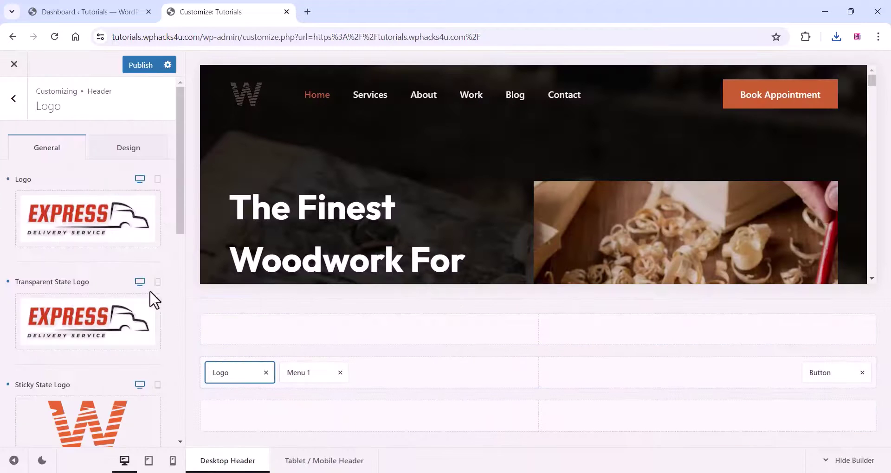
- Set the sticky state logo to the same EXPRESS image
scroll(81, 270, "down", 3)
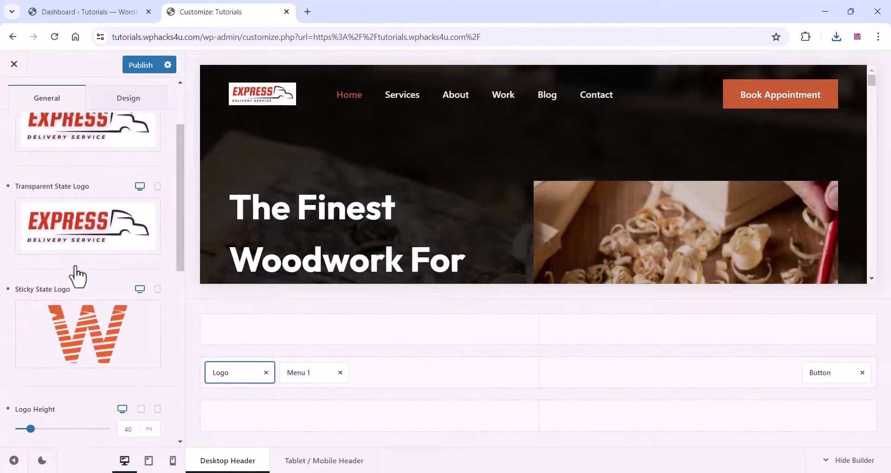
left_click(68, 312)
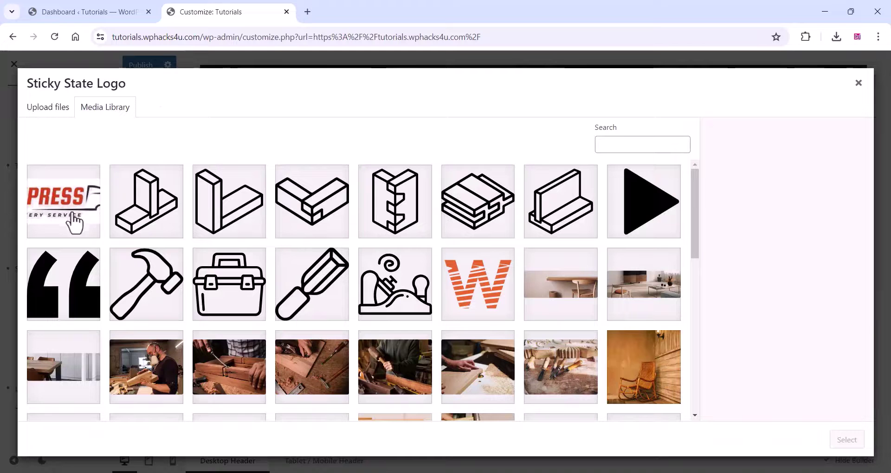
left_click(73, 219)
left_click(838, 447)
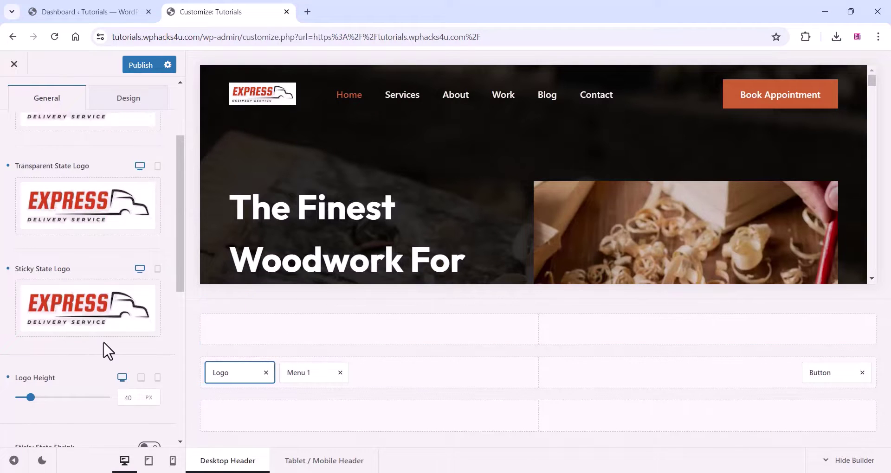
scroll(74, 346, "down", 3)
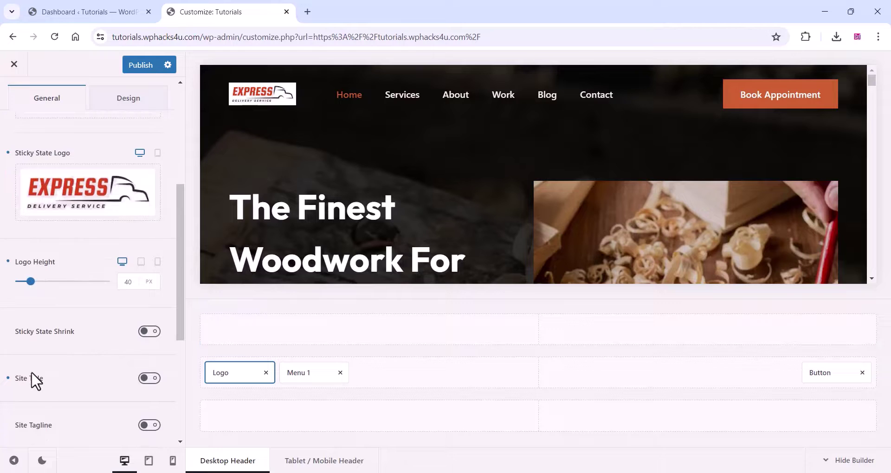
scroll(37, 381, "down", 3)
scroll(60, 380, "down", 3)
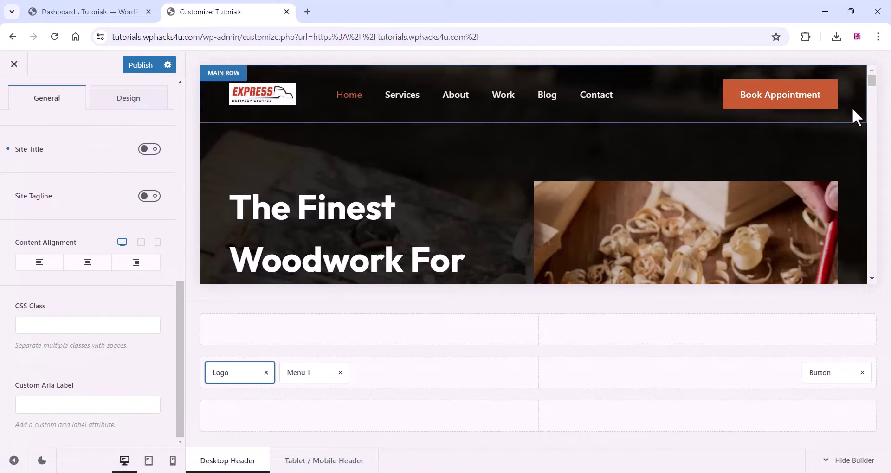
- Replace the header button's Book Appointment label with TRACK PARCEL
left_click(833, 372)
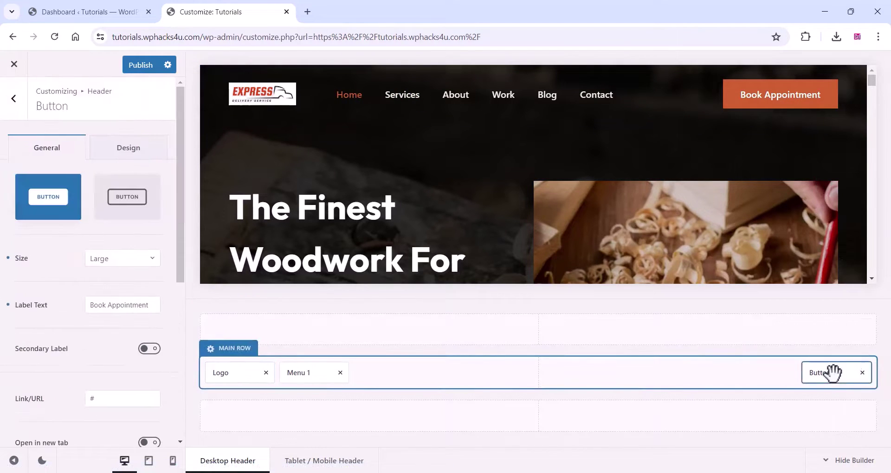
left_click(93, 304)
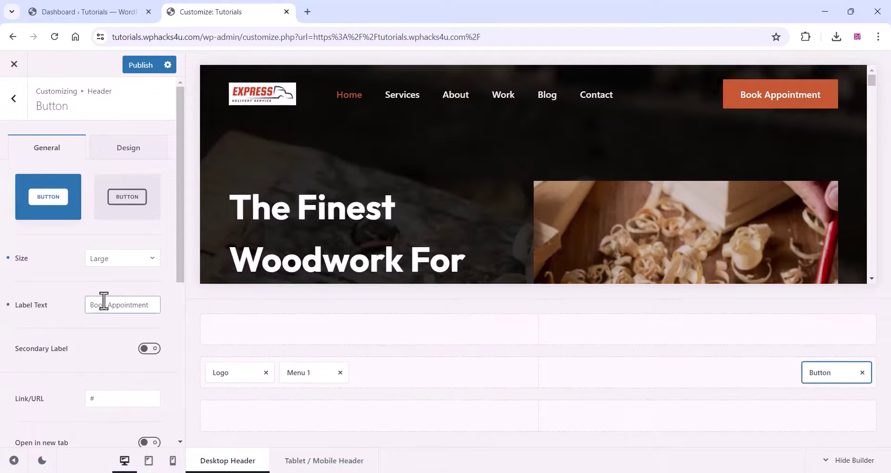
left_click_drag(89, 305, 152, 308)
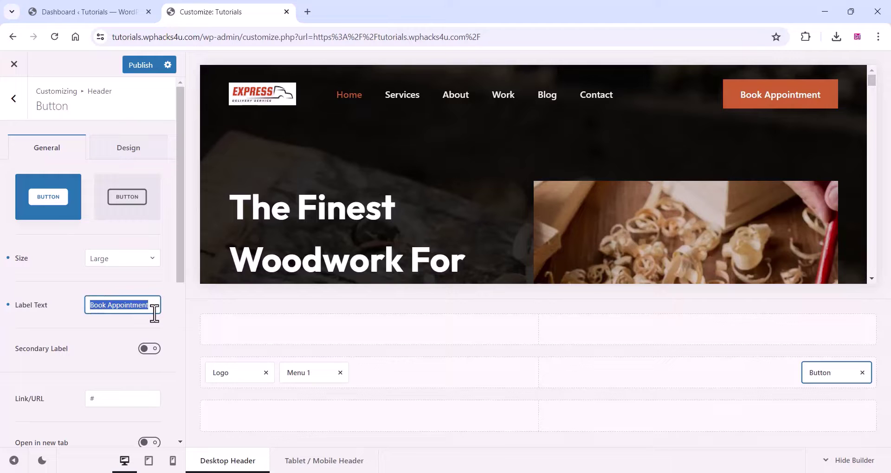
key("Caps_Lock")
type("TRA")
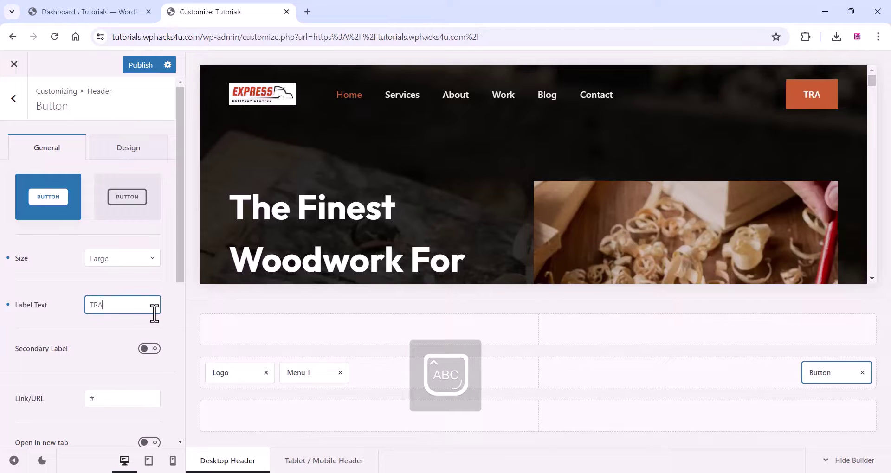
type("CK PAR")
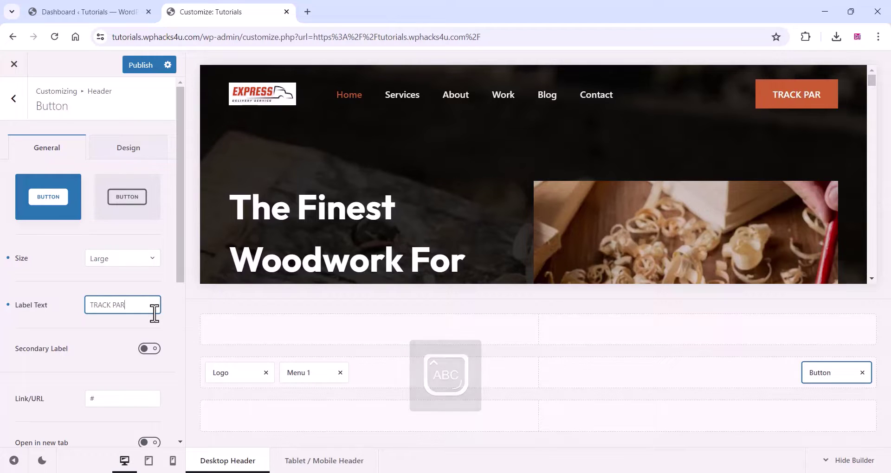
type("CEL")
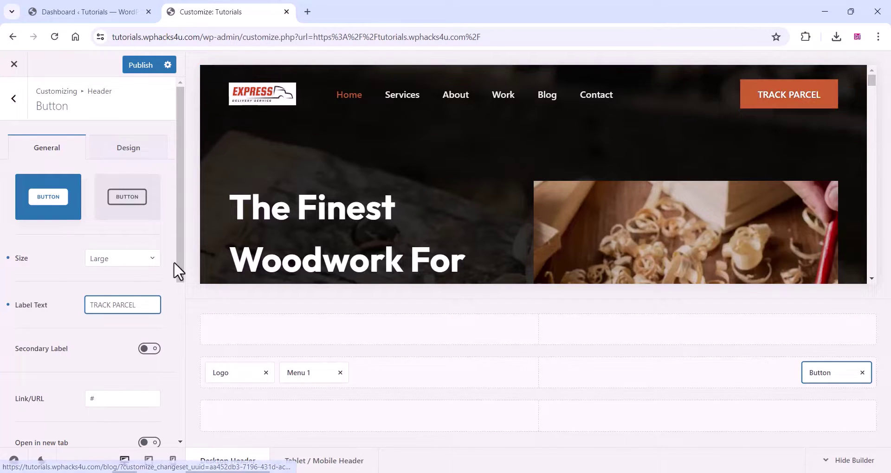
scroll(56, 292, "down", 2)
left_click(105, 282)
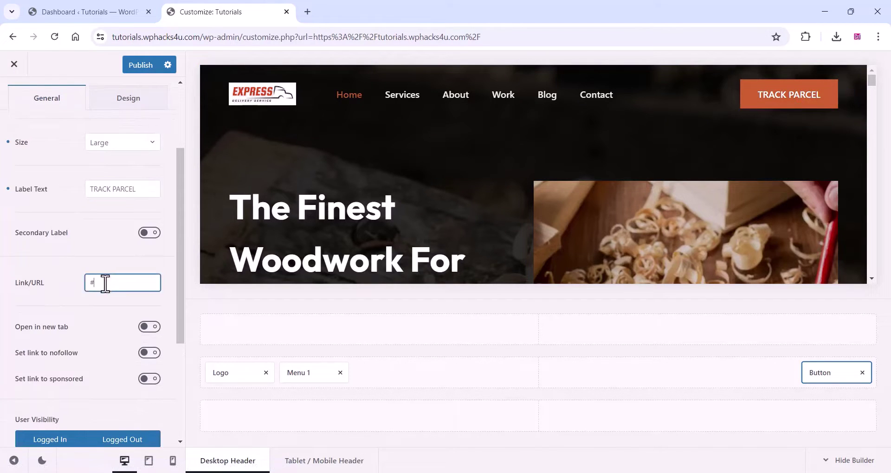
- From All Pages, open the Track page's View link in a new tab
left_click(74, 9)
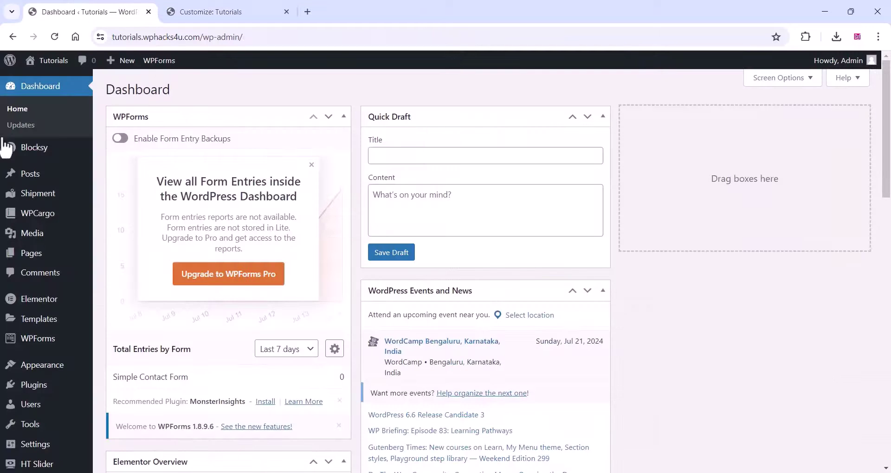
mouse_move(40, 251)
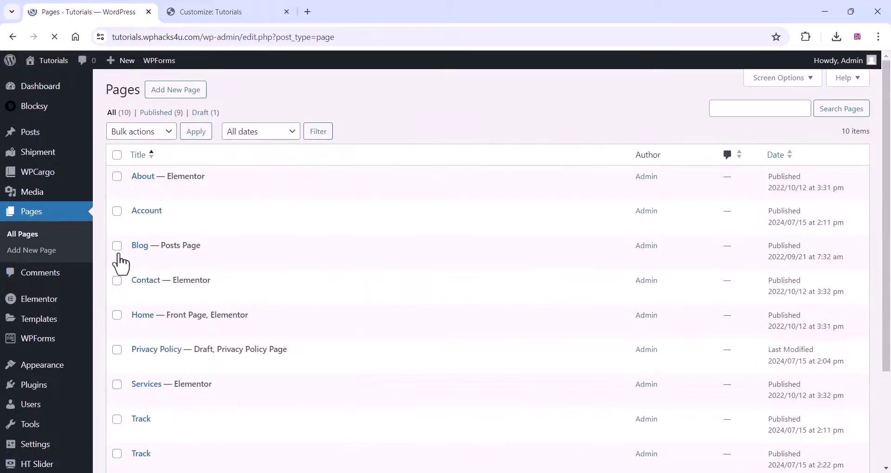
scroll(149, 238, "down", 1)
scroll(147, 232, "down", 1)
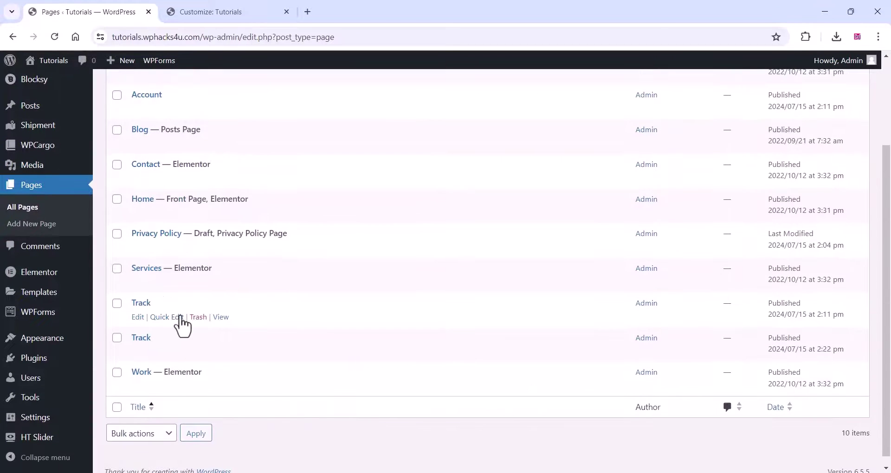
right_click(222, 317)
left_click(251, 326)
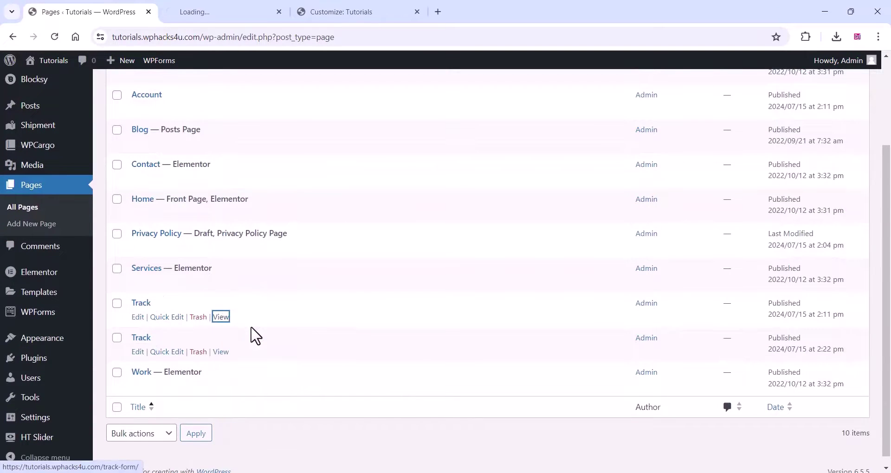
- Copy the Track page's /track-form/ address and go back to the Customizer
left_click(191, 11)
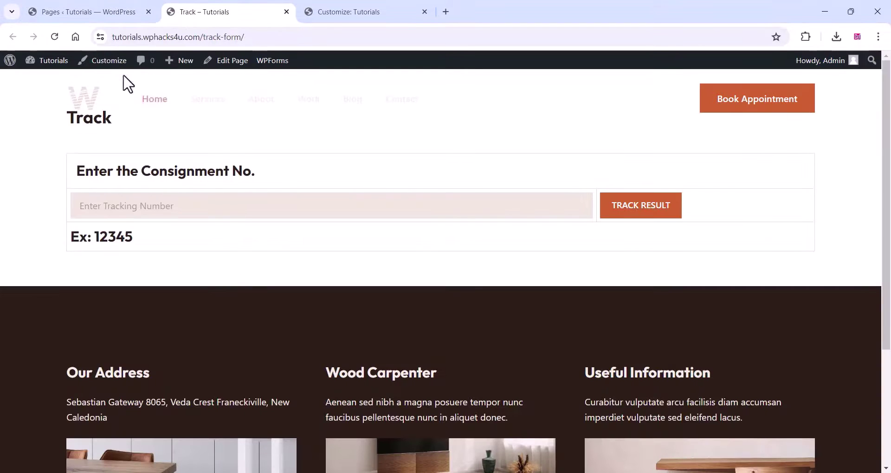
left_click(142, 36)
right_click(142, 37)
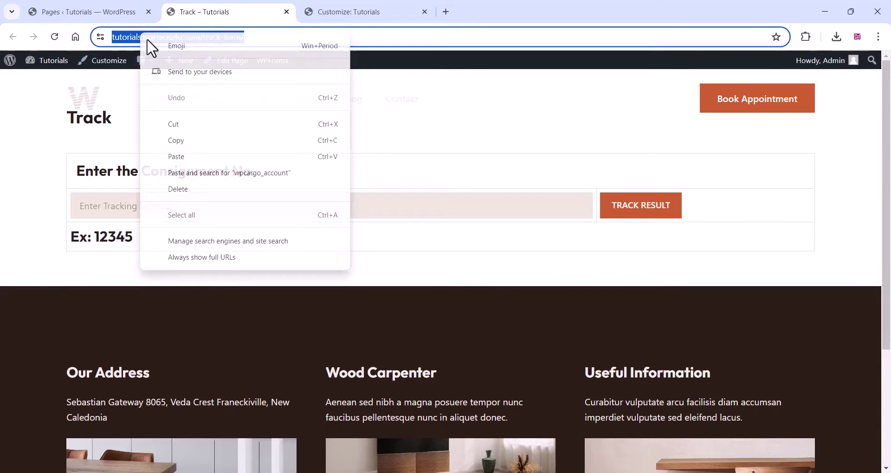
left_click(176, 140)
left_click(367, 11)
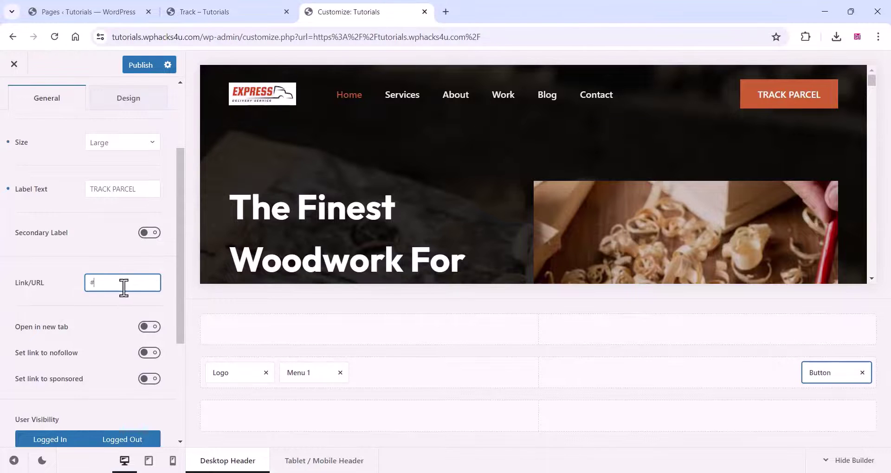
- Paste the /track-form/ address as the TRACK PARCEL button's link
right_click(106, 281)
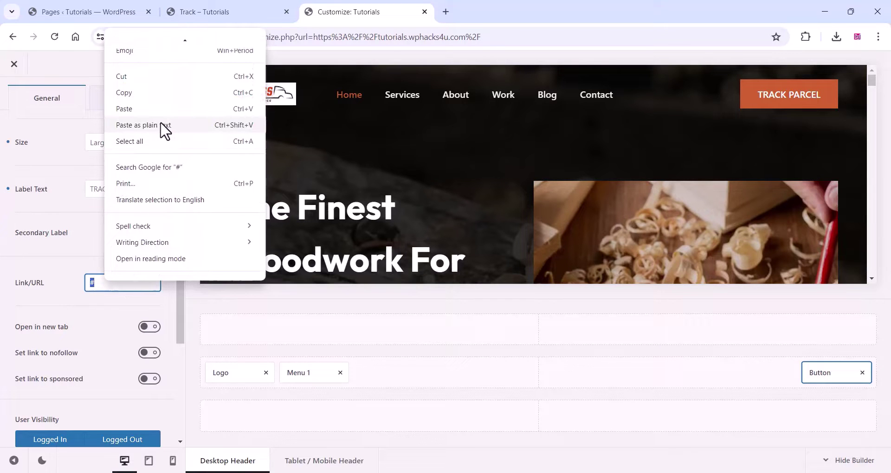
left_click(147, 113)
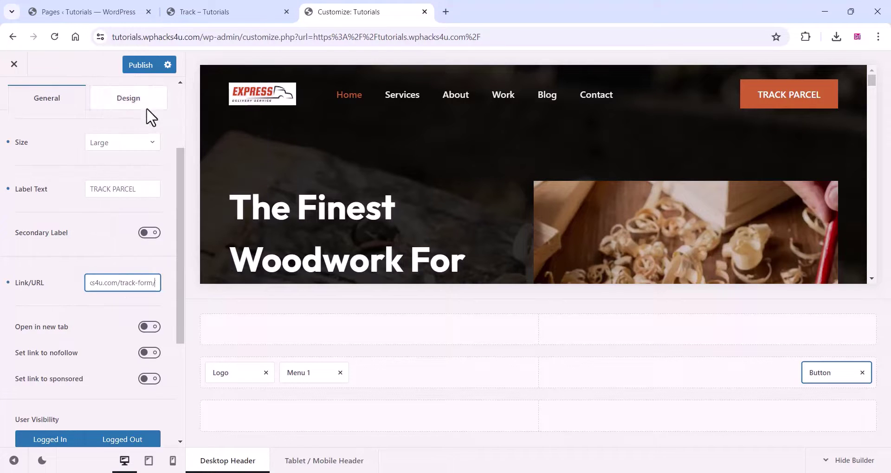
left_click(102, 301)
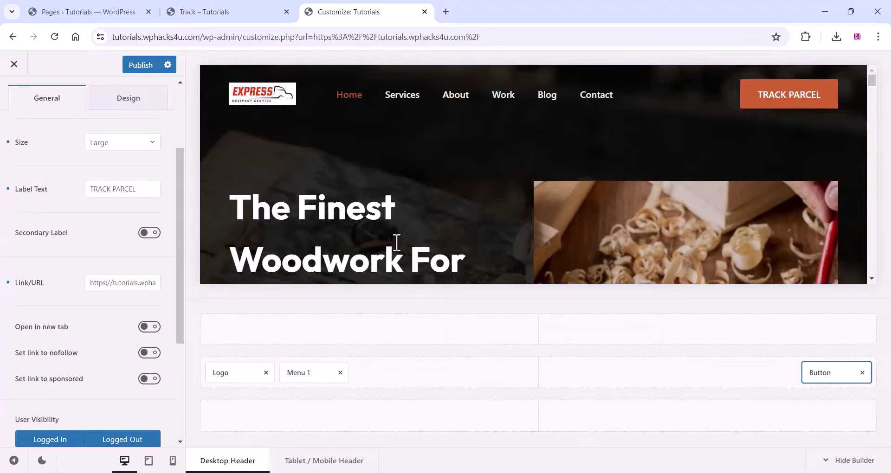
- Review the header preview and publish the Customizer changes
scroll(378, 235, "down", 1)
scroll(378, 230, "up", 1)
scroll(385, 134, "down", 2)
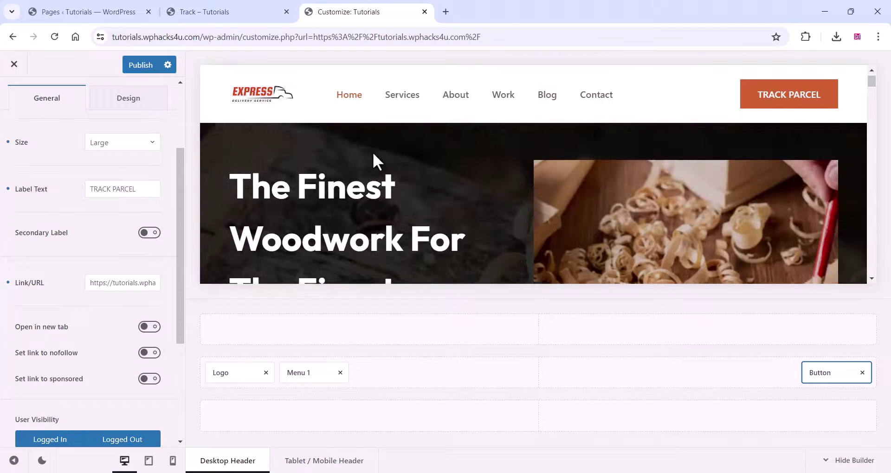
scroll(374, 154, "up", 1)
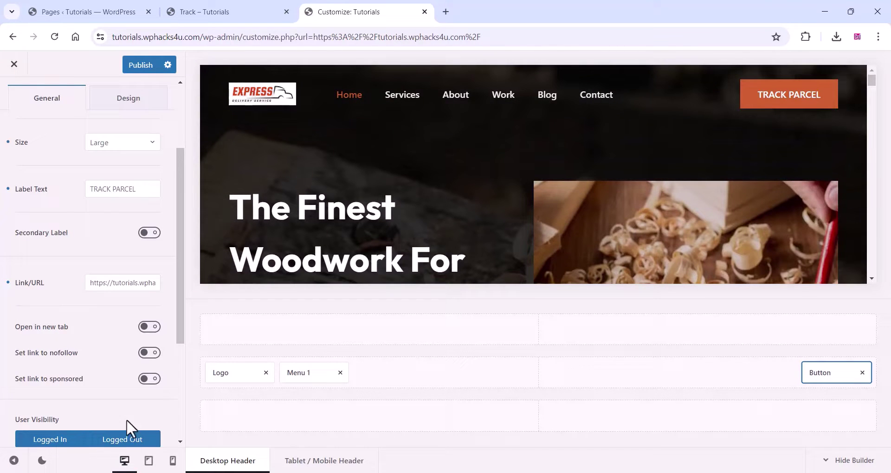
scroll(84, 378, "down", 2)
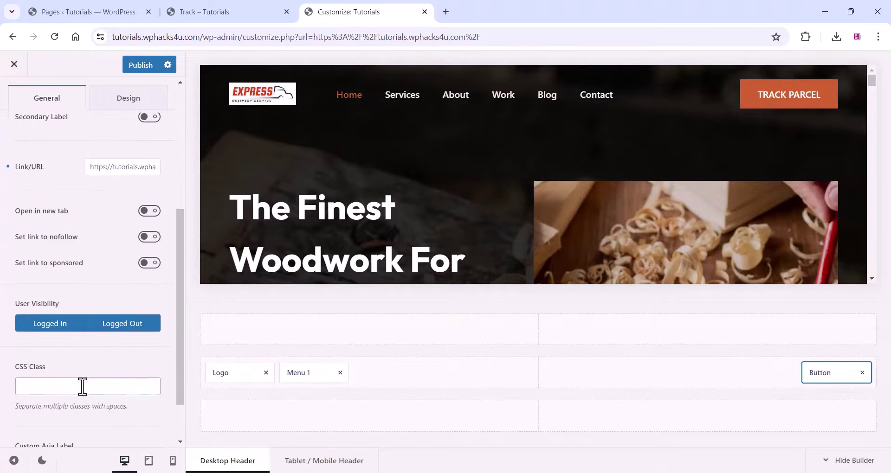
scroll(76, 384, "down", 1)
scroll(79, 357, "up", 4)
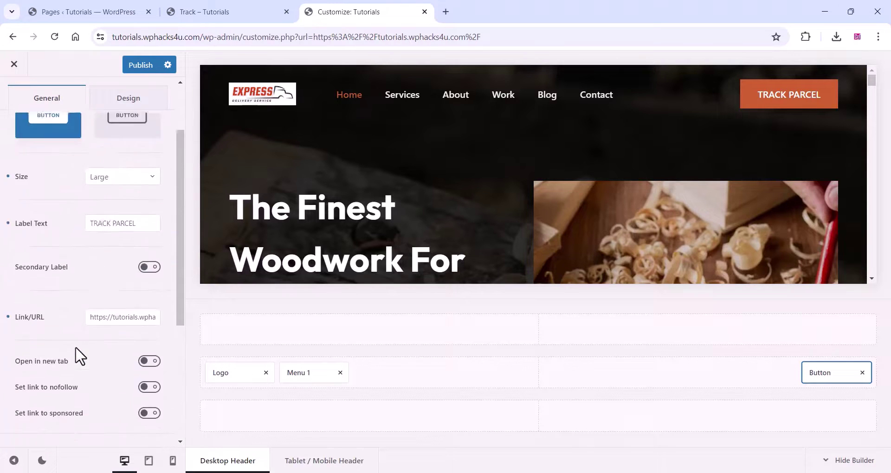
left_click(141, 67)
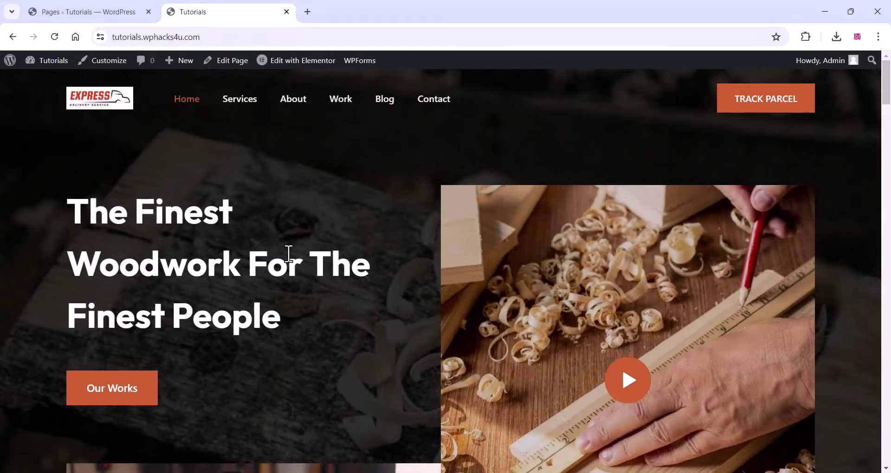
- Open the Home page in the Elementor editor via Edit with Elementor
left_click(312, 64)
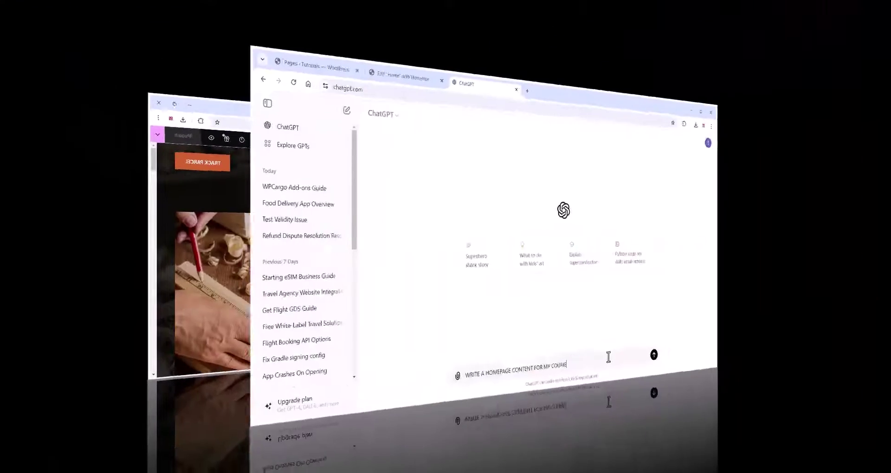
- Send ChatGPT the courier homepage prompt and copy its 'Welcome to SpeedyCourier' heading
type("R WEBSITE")
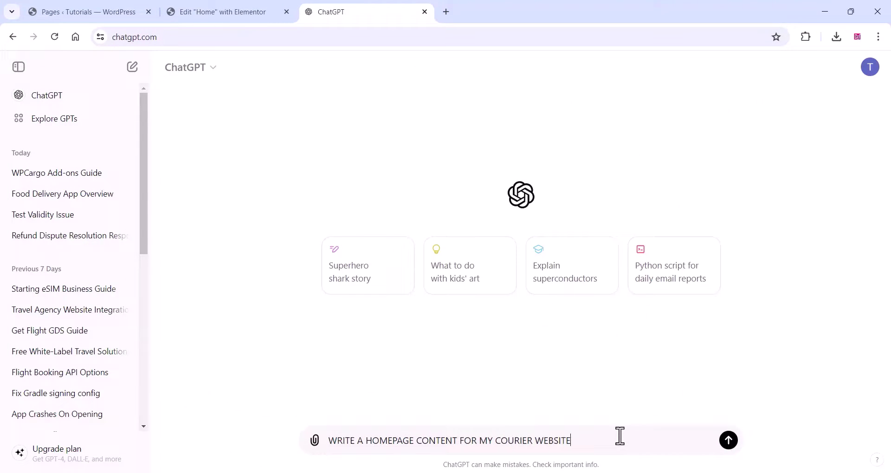
key("Return")
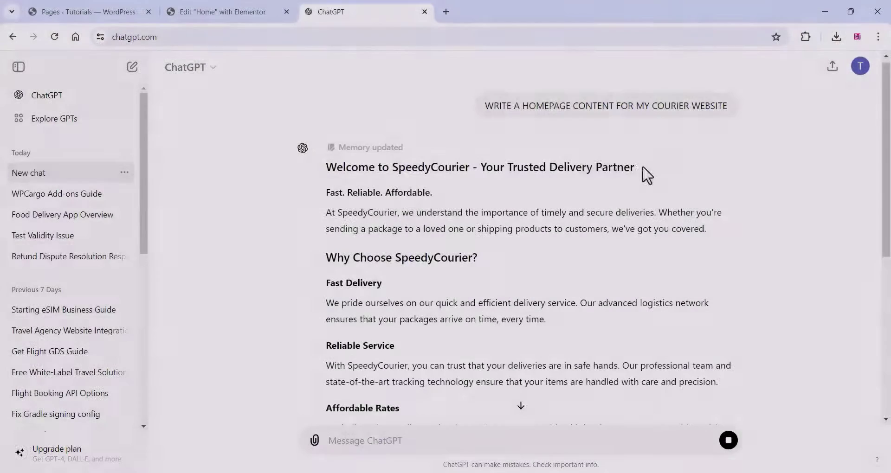
left_click_drag(641, 172, 330, 171)
right_click(341, 171)
left_click(359, 181)
left_click(216, 5)
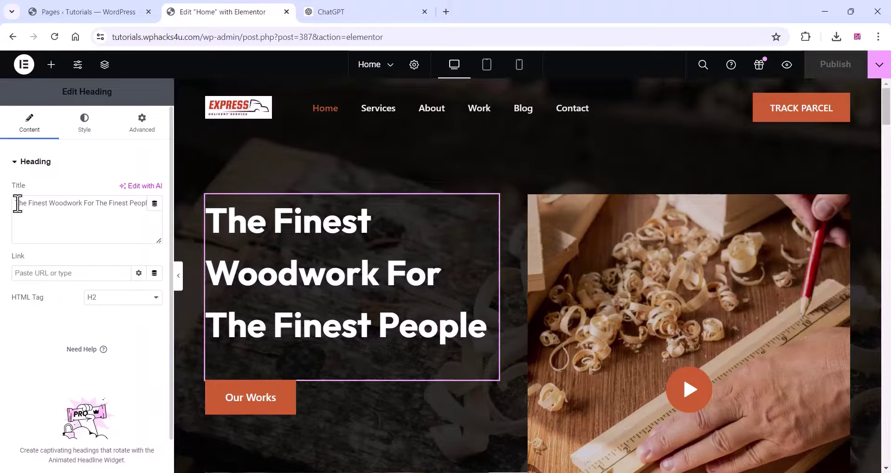
- Change the hero title to 'Welcome to SpeedyCourier - Your Trusted Delivery Partner'
left_click_drag(18, 203, 167, 215)
right_click(120, 207)
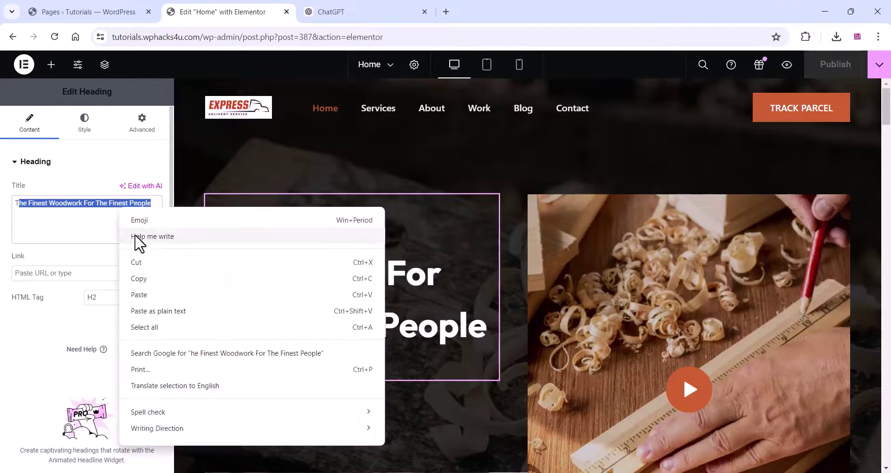
left_click(140, 298)
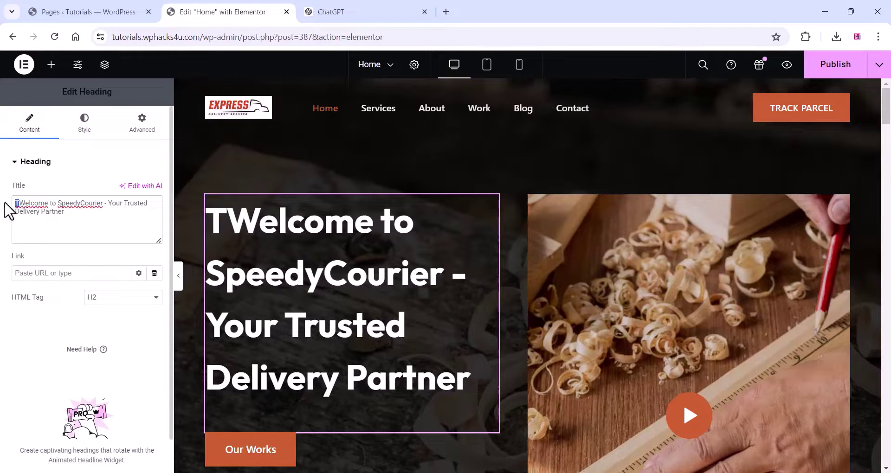
key("BackSpace")
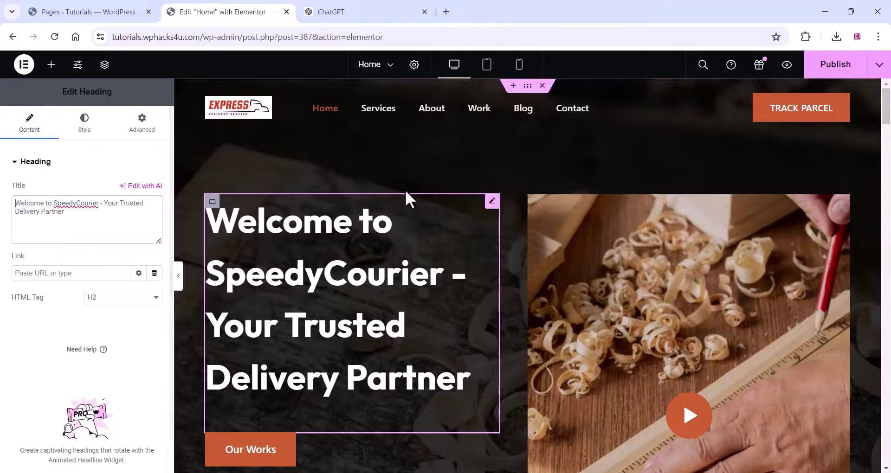
- Copy ChatGPT's first intro paragraph and select the quote widget's existing text
scroll(379, 290, "down", 3)
scroll(377, 290, "down", 5)
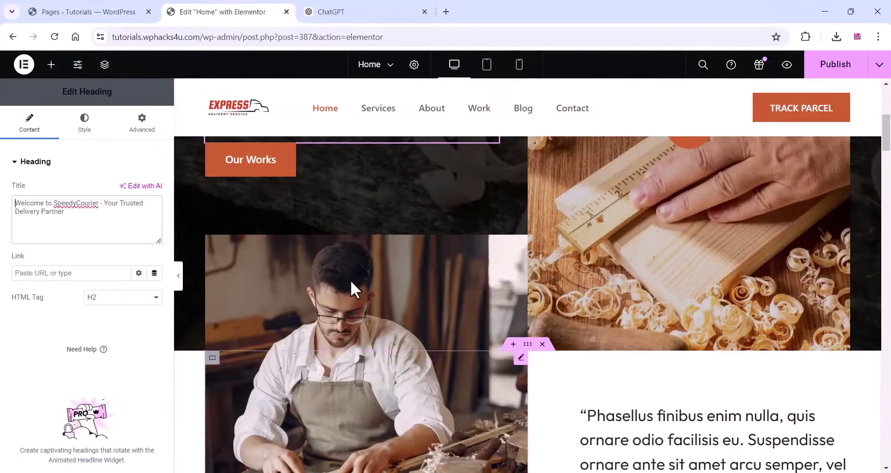
left_click(677, 330)
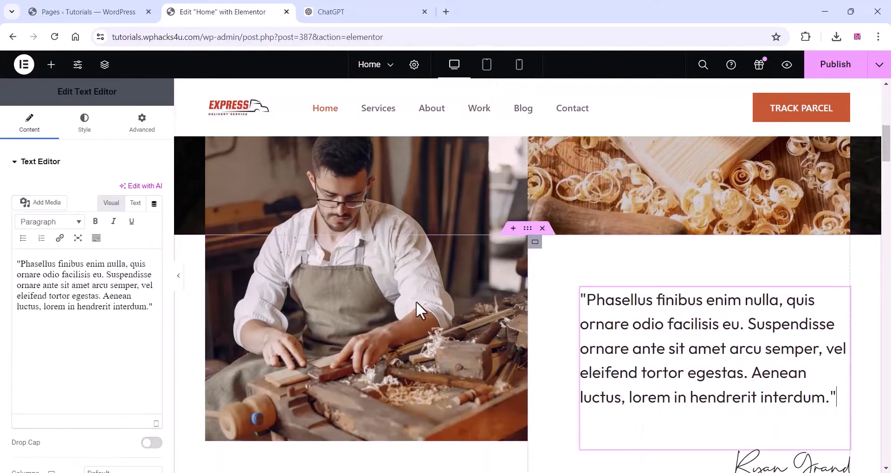
left_click(388, 10)
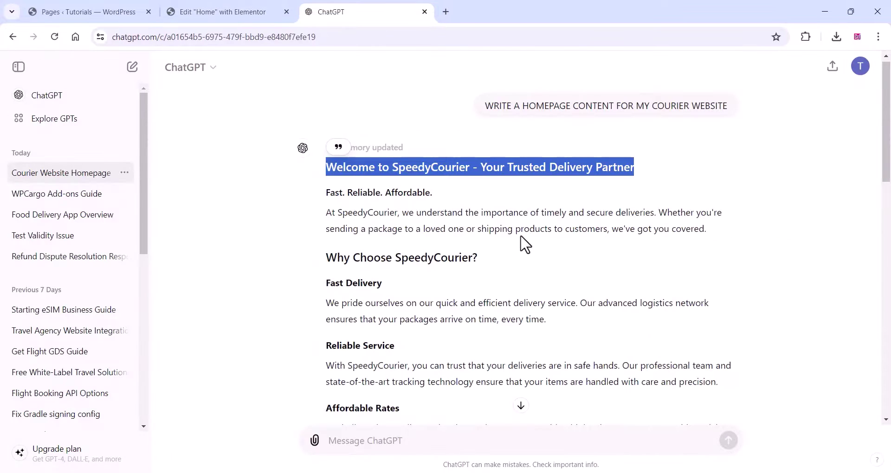
left_click_drag(712, 228, 329, 215)
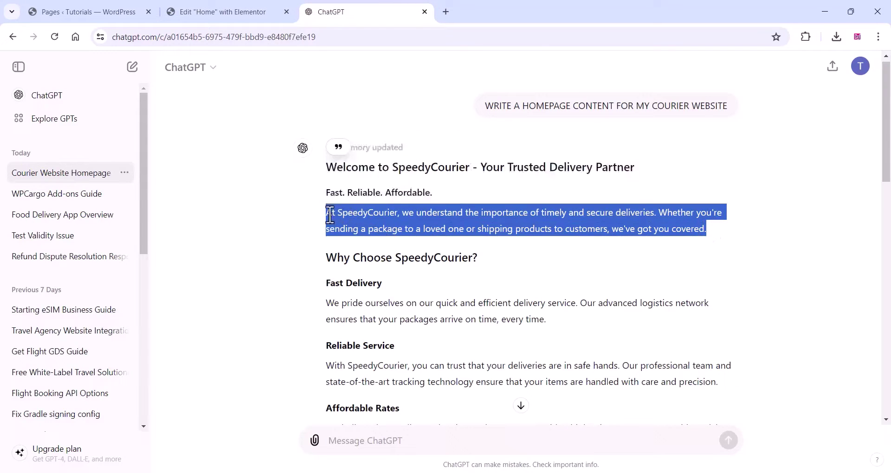
right_click(360, 224)
left_click(366, 230)
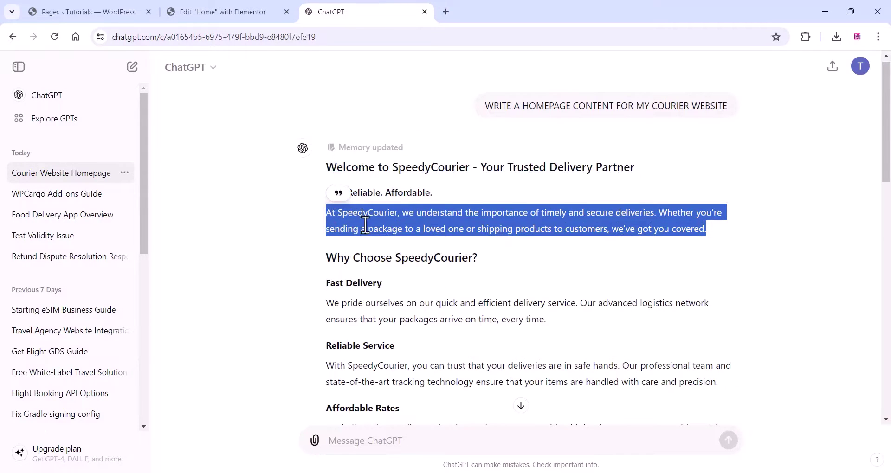
left_click(213, 11)
left_click_drag(99, 338, 19, 273)
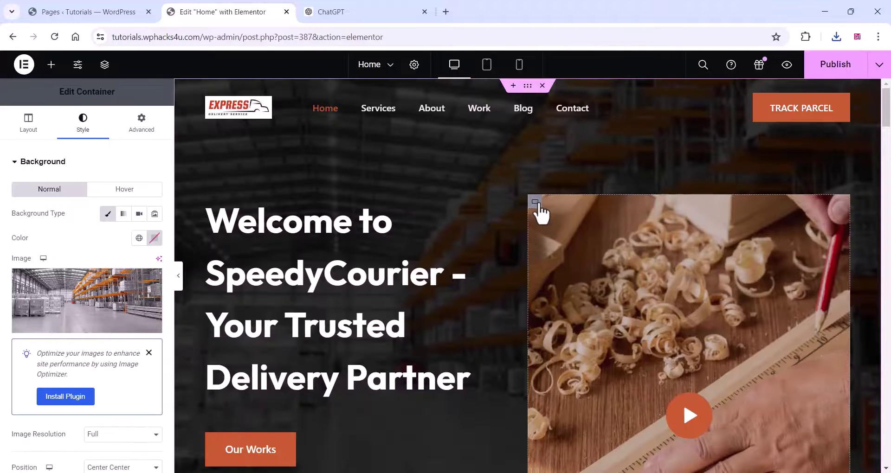
- Set the right-hand hero container's background to the WE CARE WE DELIVER delivery banner
left_click(537, 204)
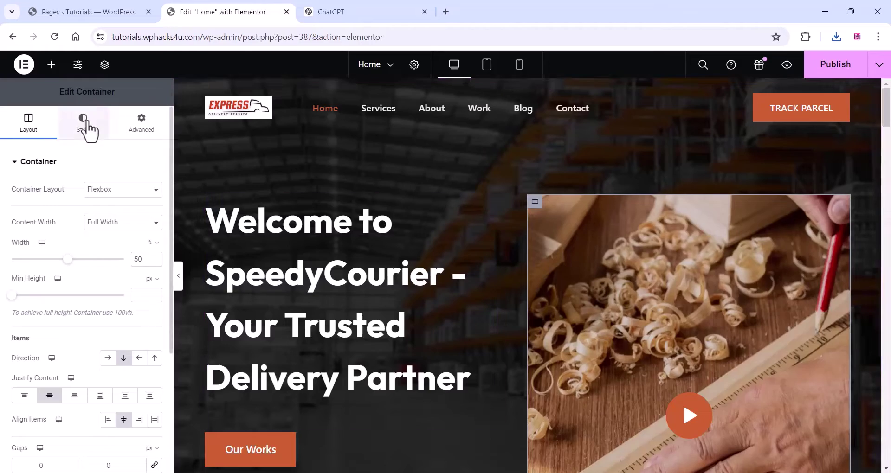
scroll(66, 274, "down", 4)
scroll(67, 274, "up", 4)
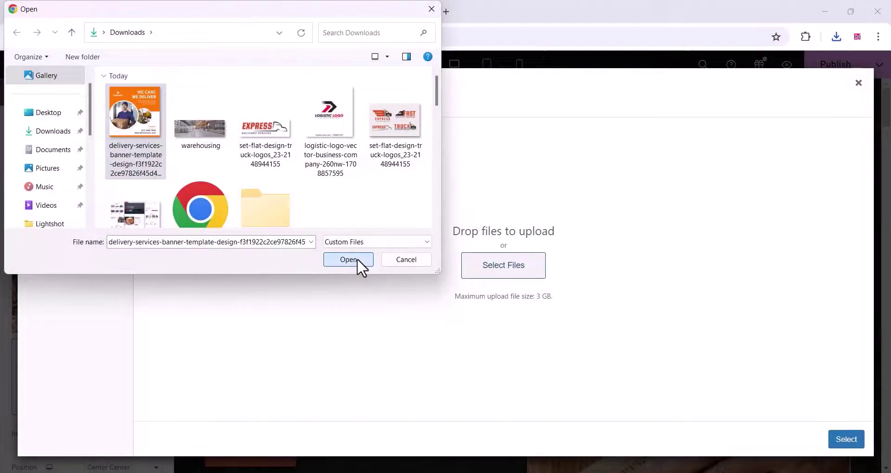
left_click(357, 258)
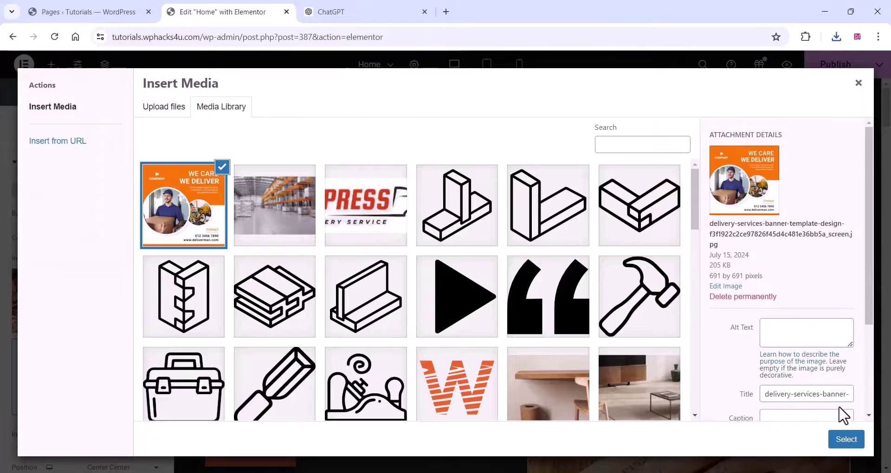
left_click(846, 439)
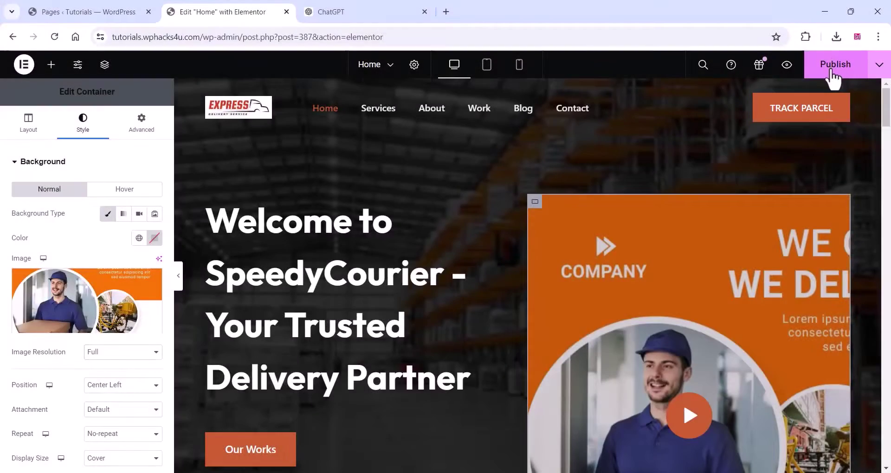
- Publish the home page and view it live
left_click(833, 65)
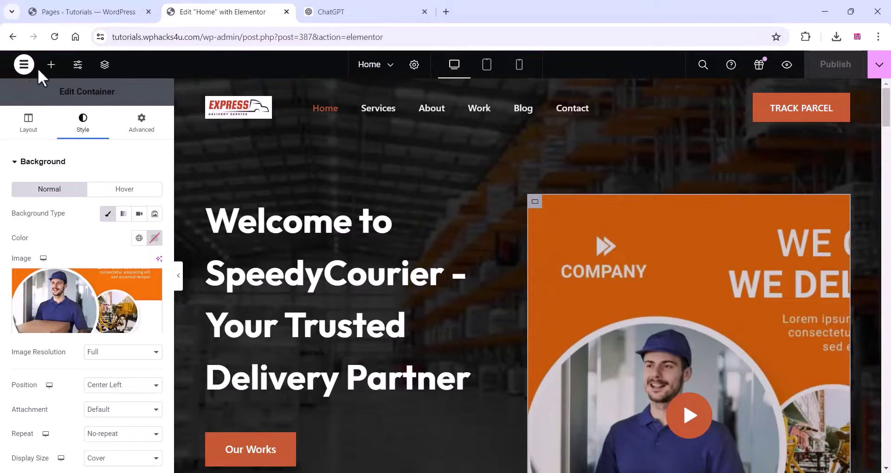
left_click(878, 65)
left_click(827, 153)
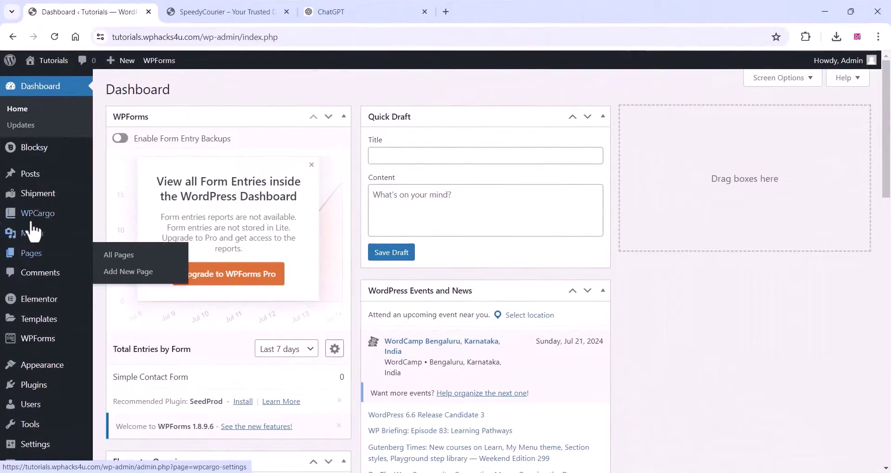
- In WPCargo General Settings, edit the shipment modes list (Freight,Bike)
mouse_move(37, 213)
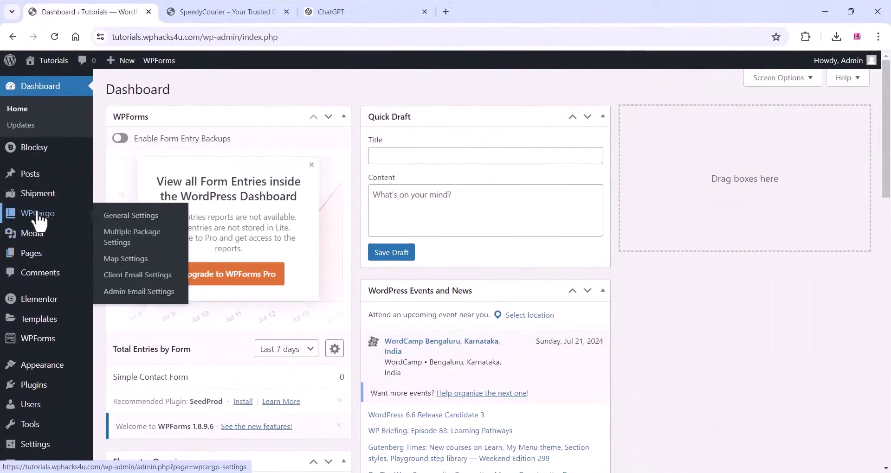
left_click(147, 216)
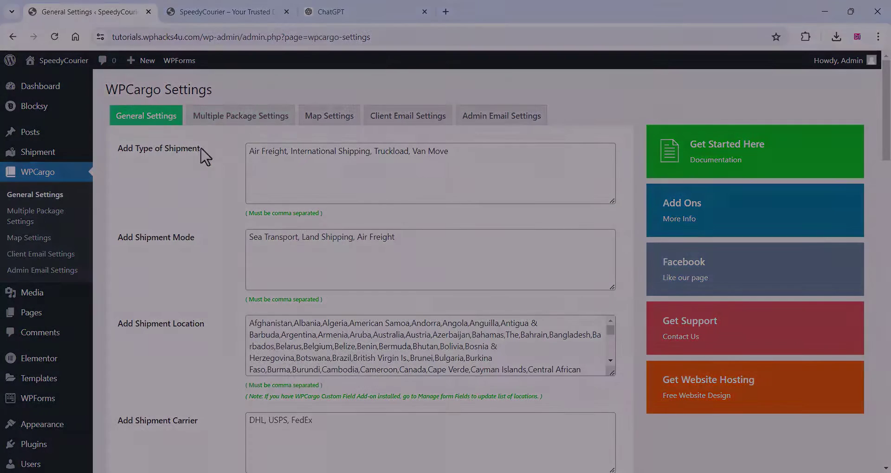
left_click(398, 240)
type(",")
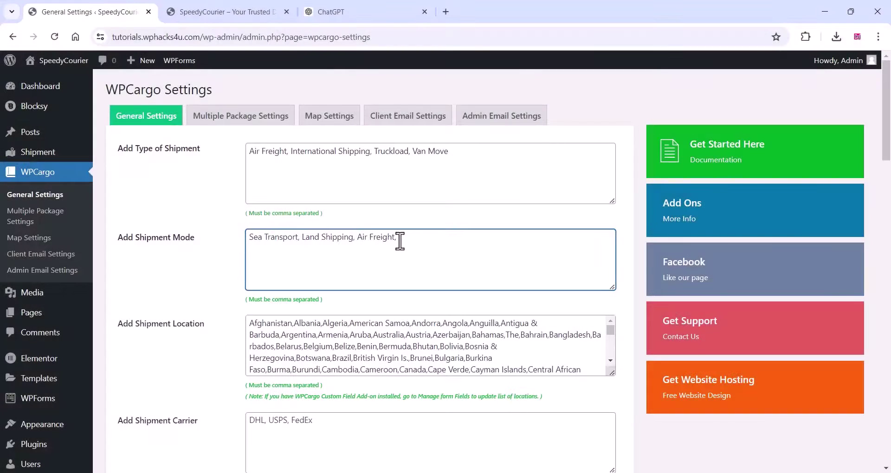
type("delivery")
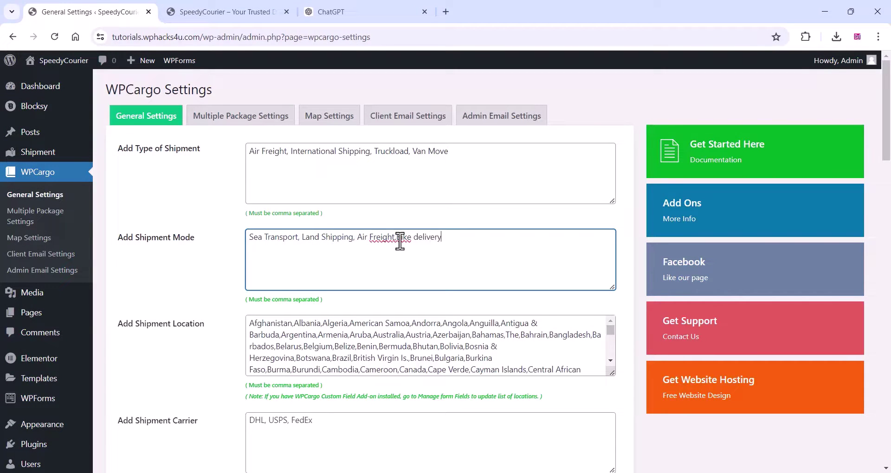
right_click(380, 240)
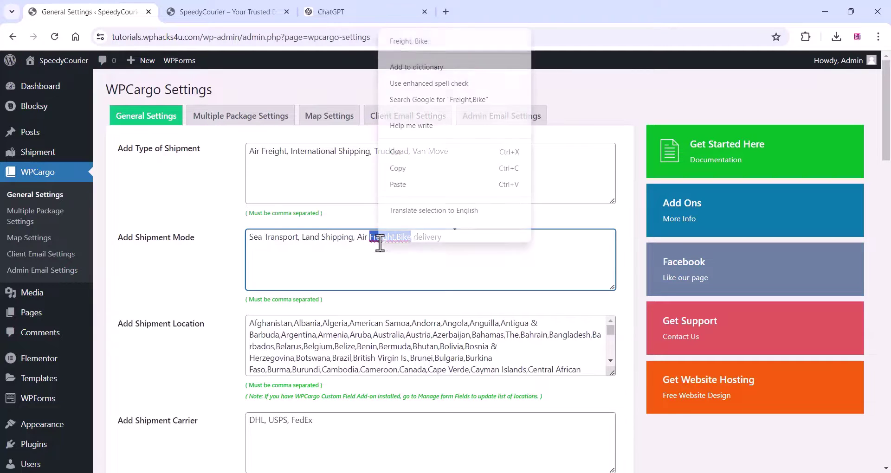
left_click(367, 240)
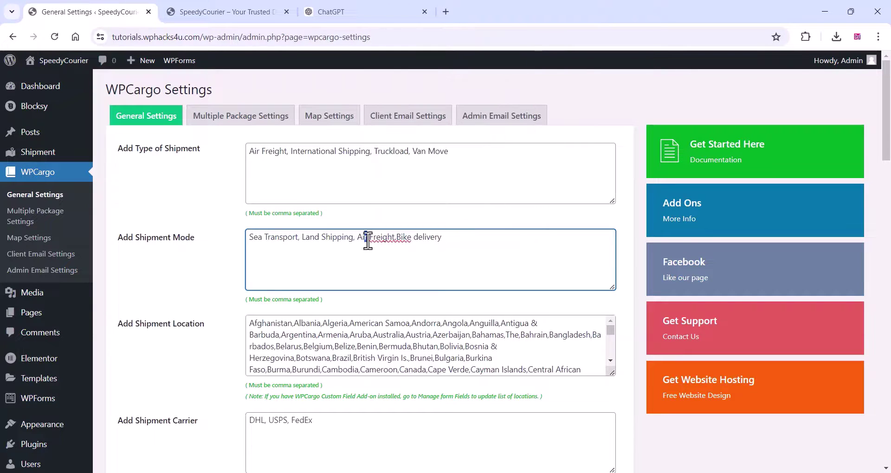
- Replace the shipment locations with the Indian states list, Andhra Pradesh to West Bengal
left_click(310, 322)
scroll(292, 337, "down", 10)
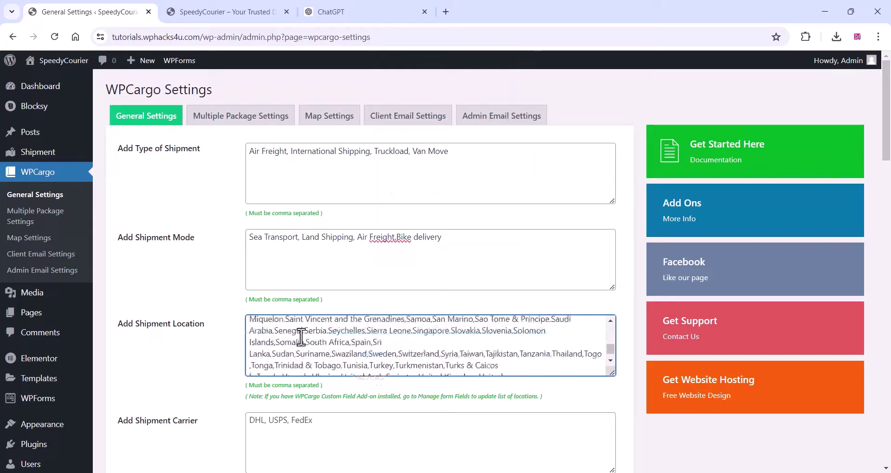
scroll(300, 337, "up", 10)
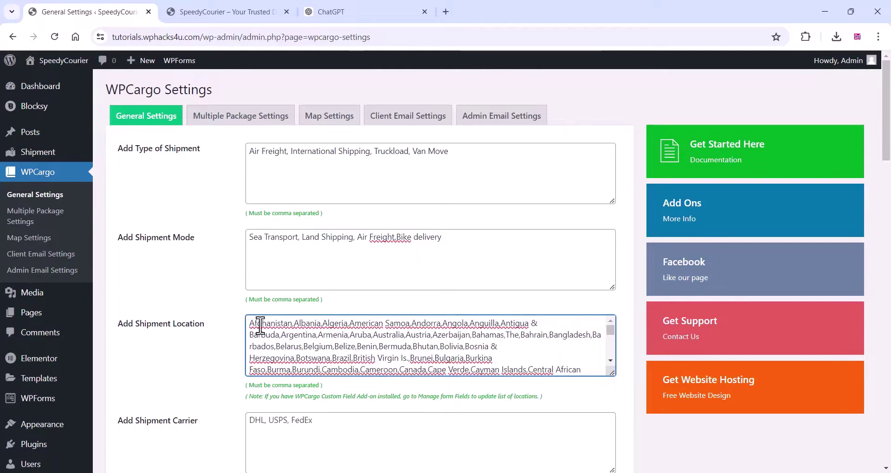
key("ctrl+a")
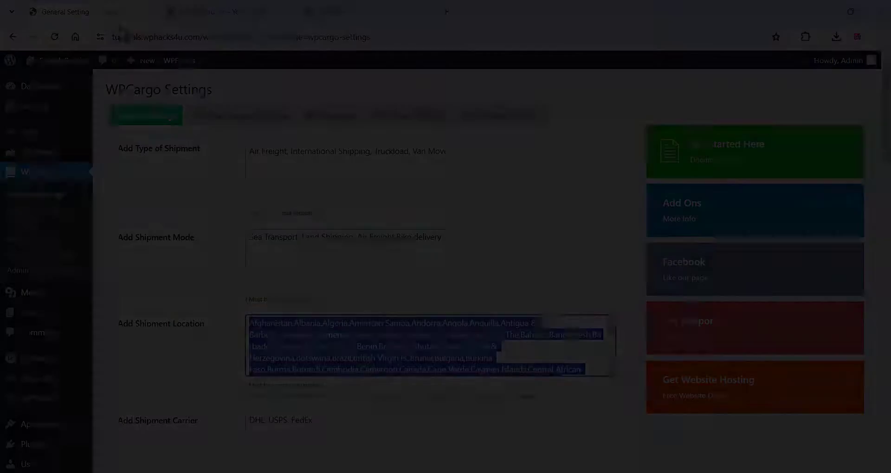
right_click(328, 348)
left_click(348, 166)
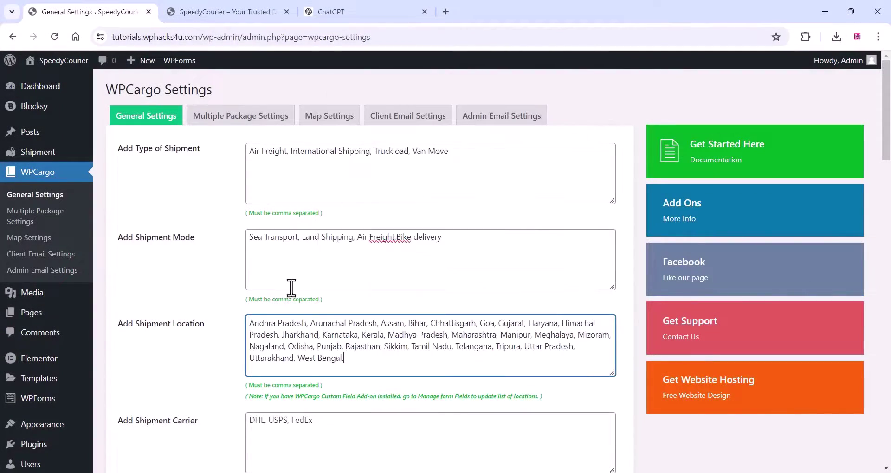
scroll(218, 354, "down", 4)
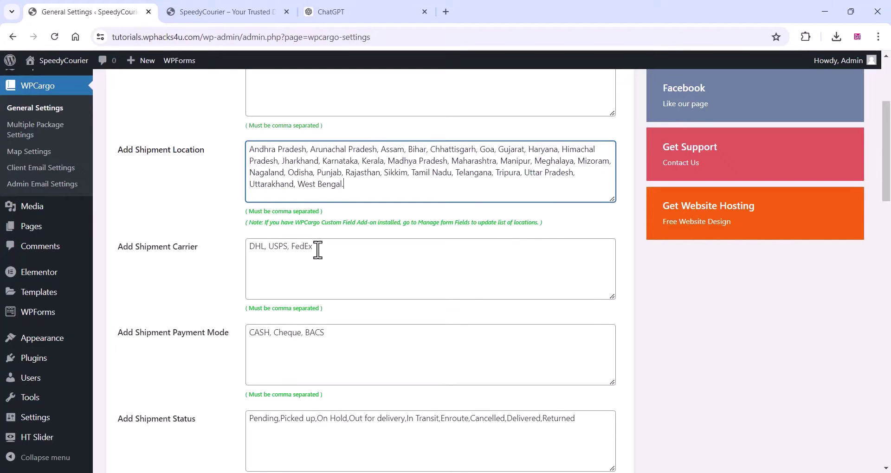
scroll(260, 313, "down", 3)
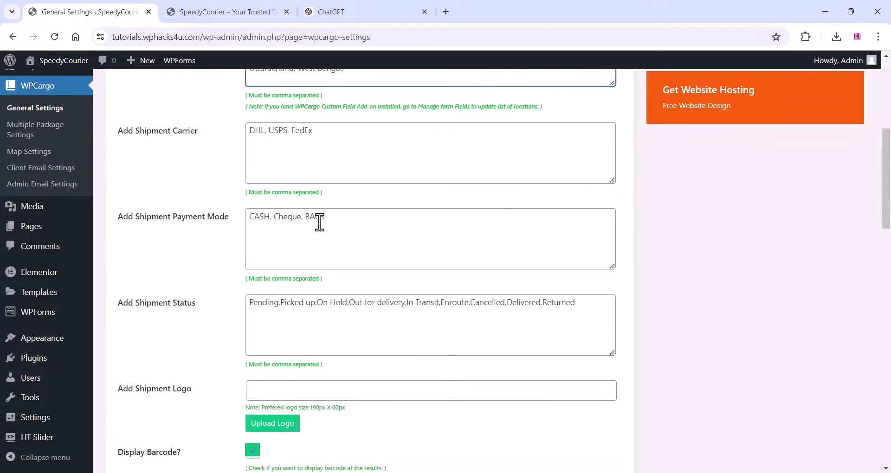
scroll(296, 322, "down", 3)
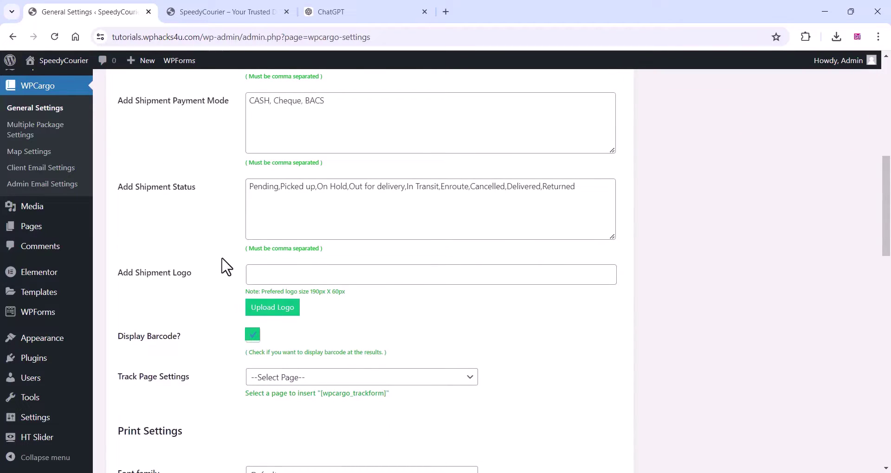
scroll(215, 280, "down", 2)
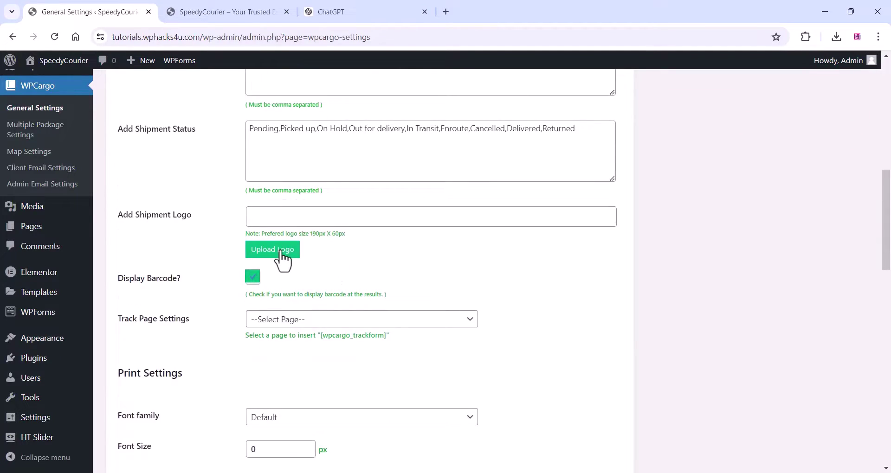
- Use the PRESS truck image as the shipment logo and Track as the track page
left_click(282, 251)
left_click(243, 221)
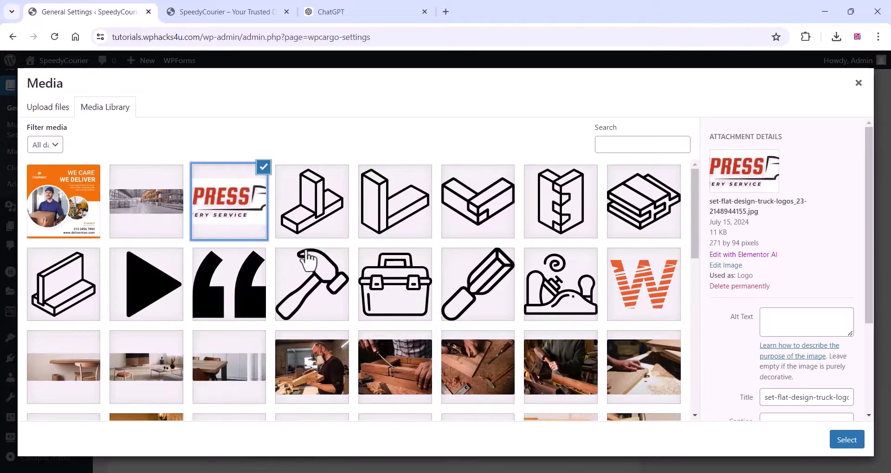
left_click(845, 439)
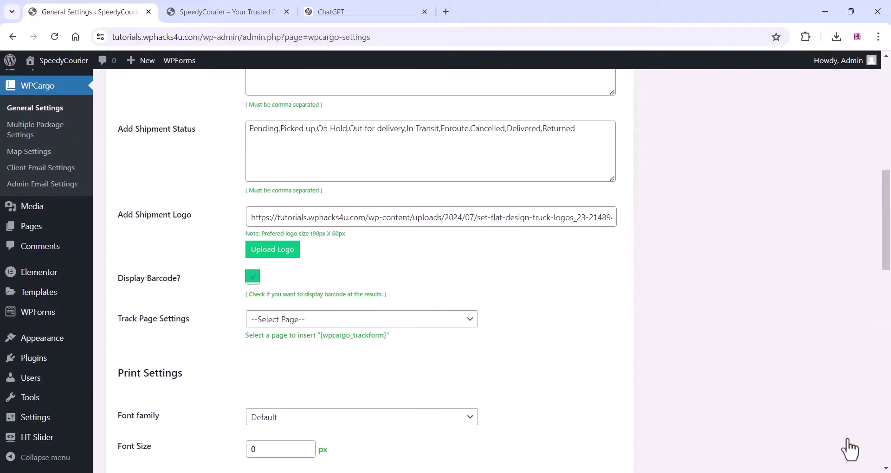
scroll(302, 267, "down", 3)
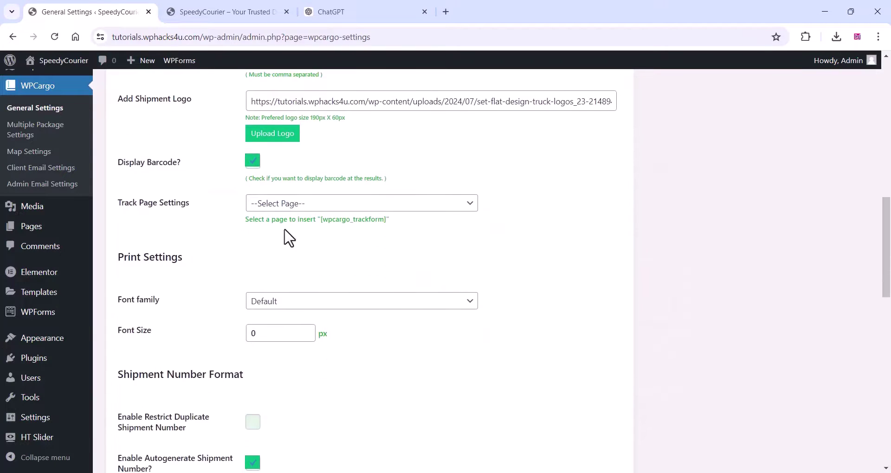
left_click(293, 205)
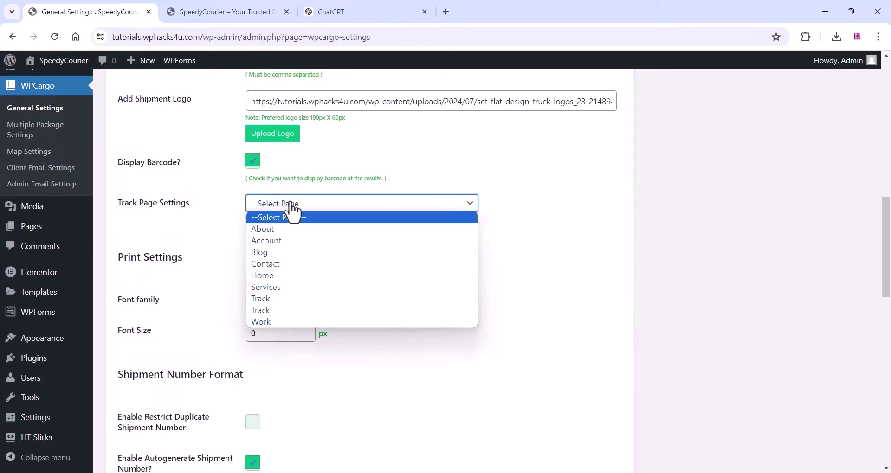
left_click(277, 298)
- Go to WPCargo's Multiple Package Settings
scroll(214, 260, "down", 3)
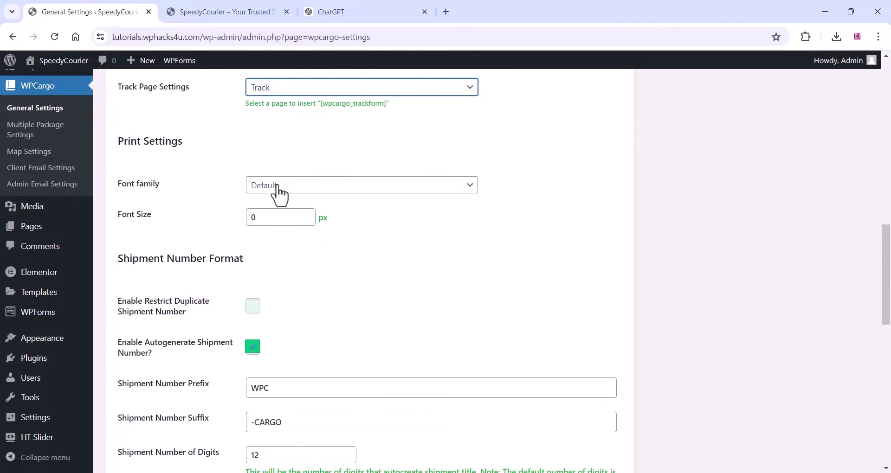
scroll(254, 269, "down", 3)
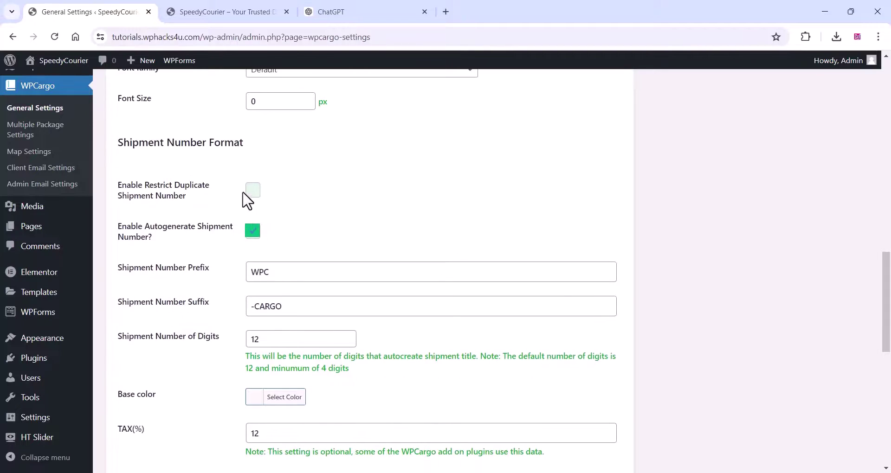
scroll(227, 258, "down", 3)
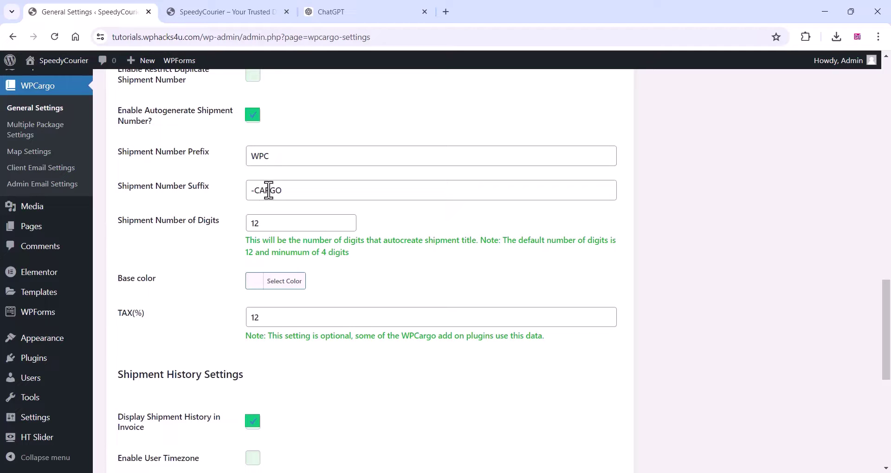
scroll(228, 232, "down", 3)
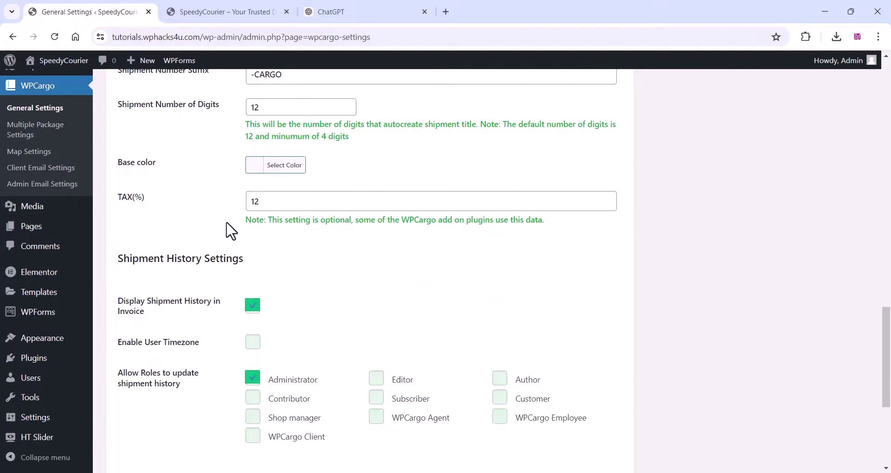
scroll(230, 231, "down", 6)
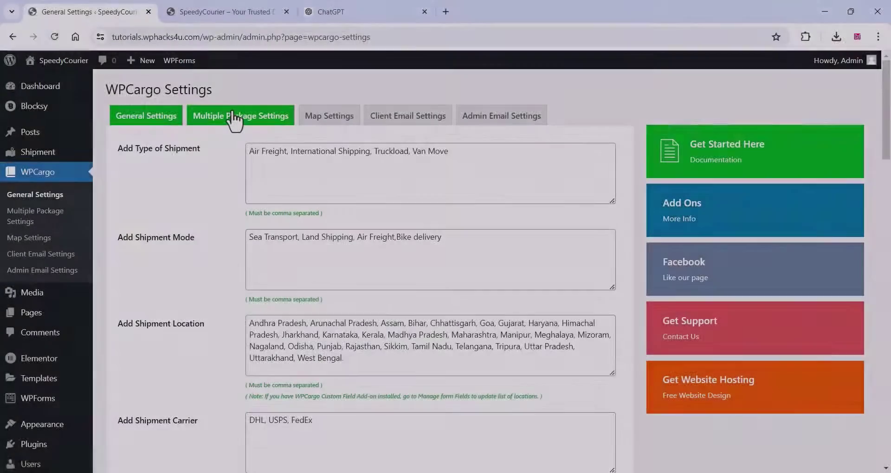
left_click(234, 119)
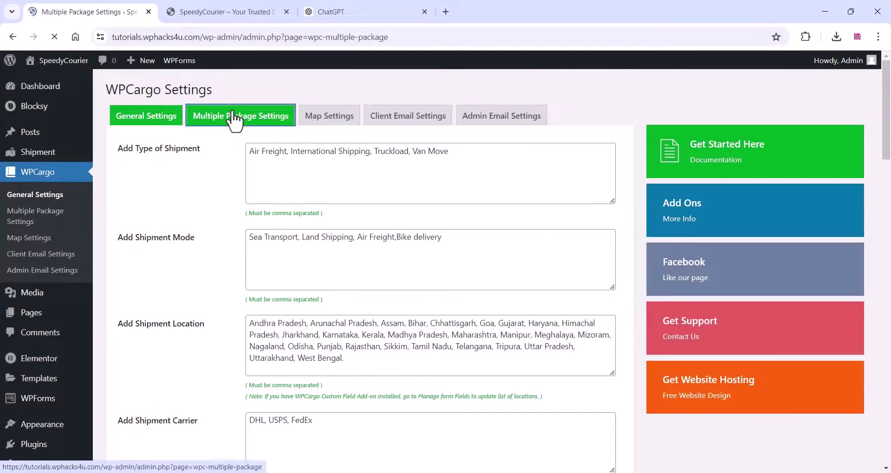
- Enable the shipment history map on the result page with map type Roadmap
scroll(189, 247, "down", 5)
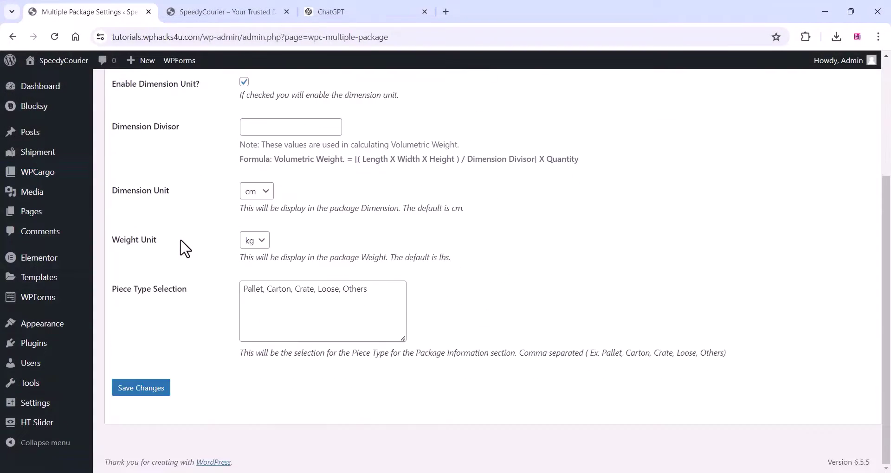
scroll(184, 248, "up", 5)
left_click(320, 124)
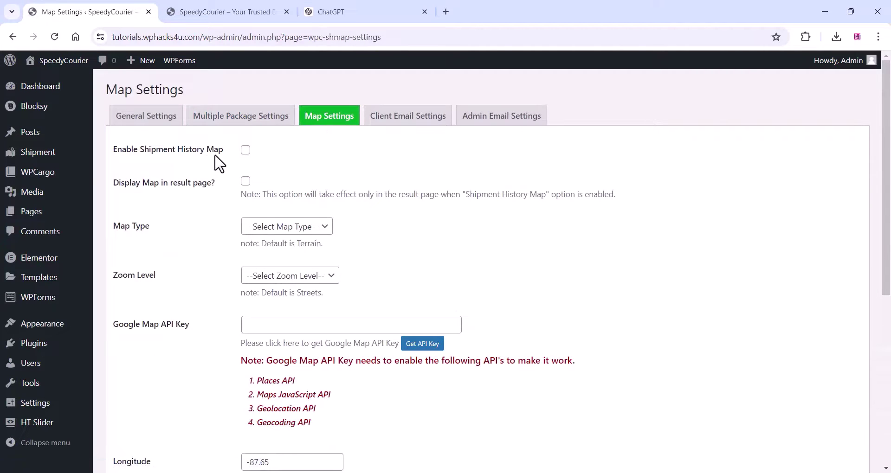
left_click(245, 152)
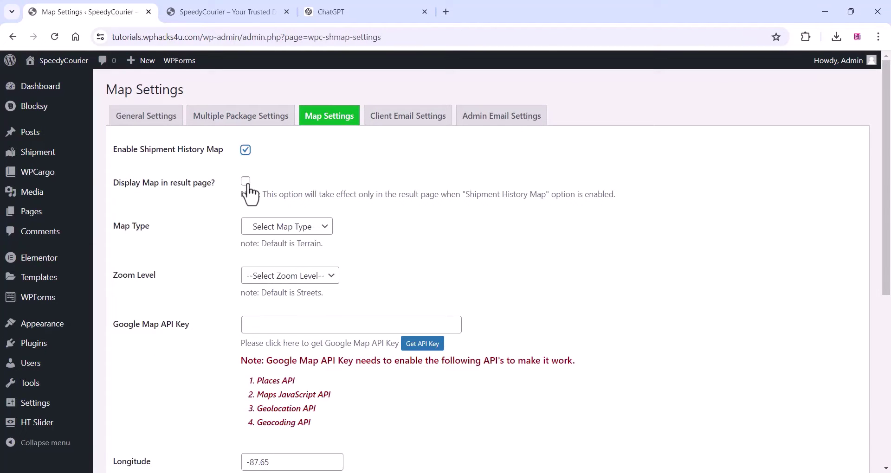
left_click(245, 182)
scroll(206, 219, "down", 1)
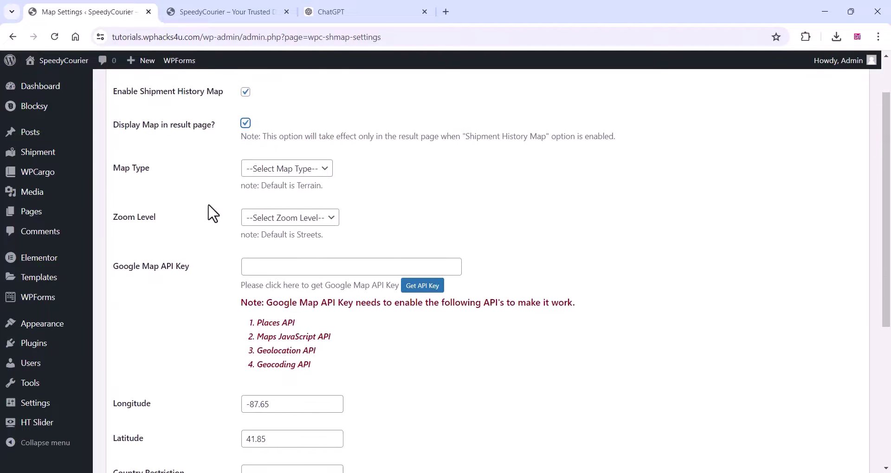
left_click(310, 171)
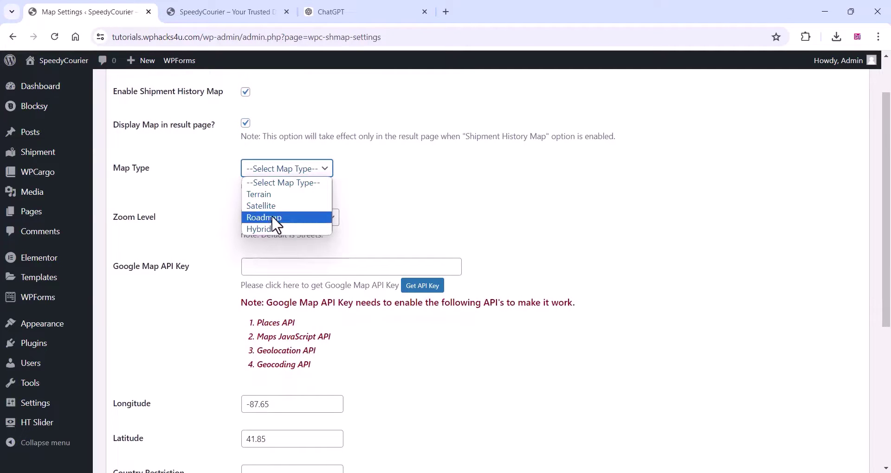
left_click(275, 216)
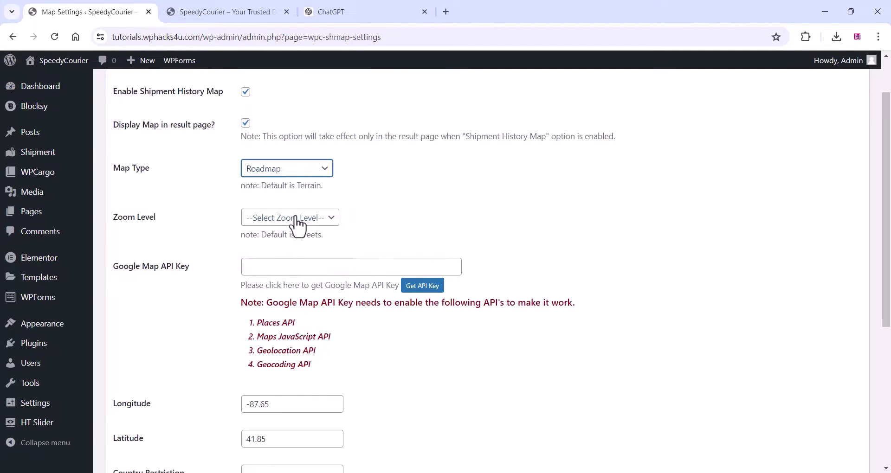
- Leave the zoom level unchanged and select the text of the WPCargo Merge Tags table
left_click(297, 222)
left_click(298, 222)
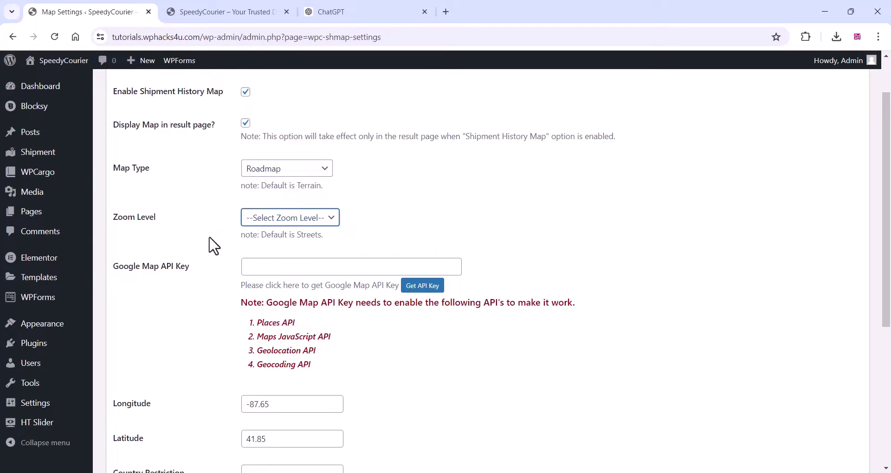
scroll(212, 240, "down", 3)
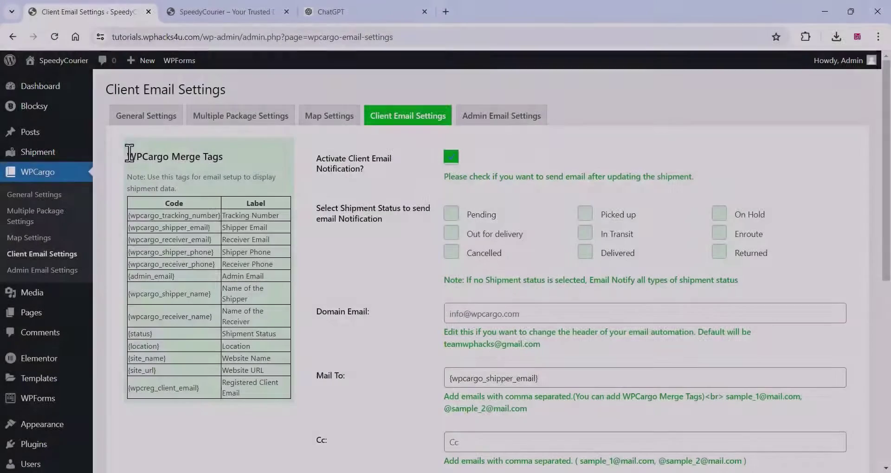
left_click_drag(127, 156, 272, 398)
- Turn on client email notifications for Out for delivery, Picked up, Returned, Delivered and Cancelled
left_click(219, 329)
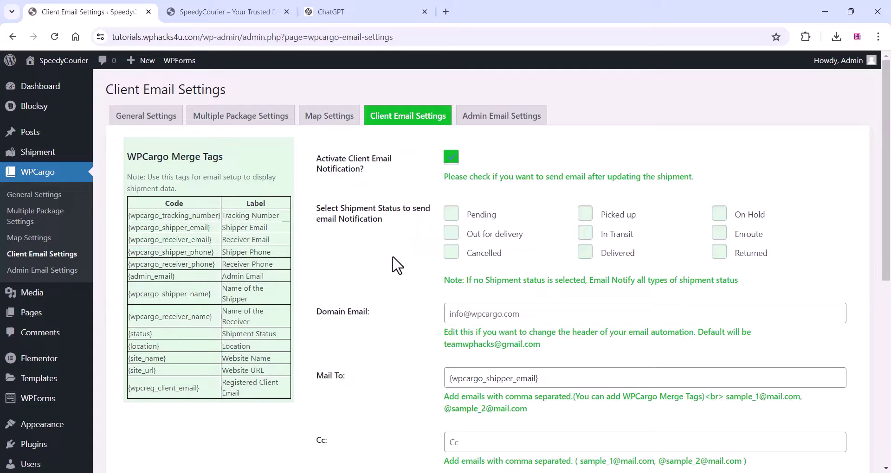
left_click(450, 231)
left_click(585, 212)
left_click(718, 251)
left_click(585, 251)
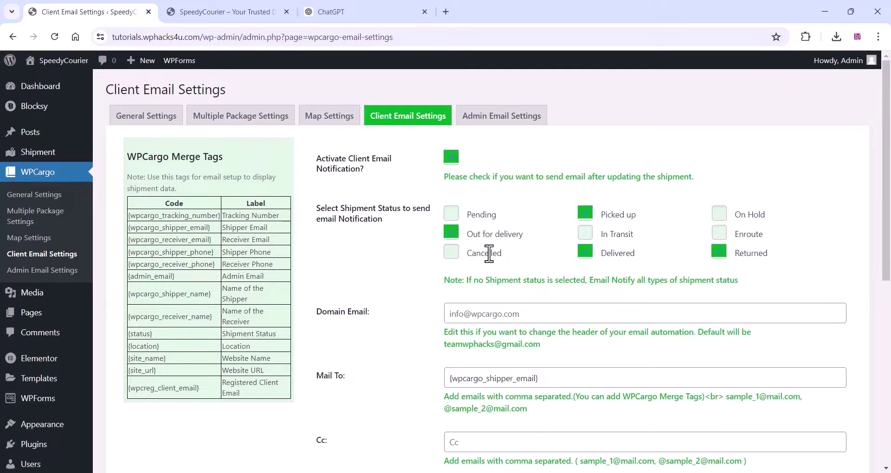
left_click(489, 254)
scroll(388, 198, "down", 3)
left_click(570, 142)
scroll(489, 207, "down", 4)
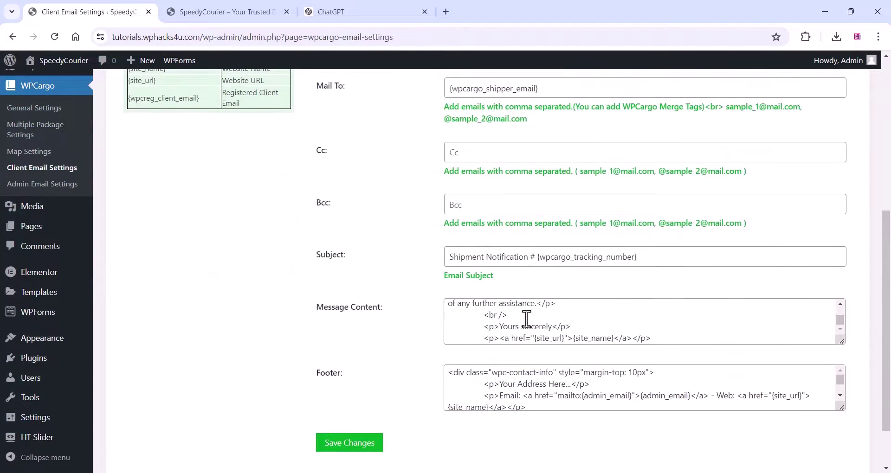
scroll(258, 308, "up", 7)
- Tick all nine admin email statuses, Pending through Out for delivery
left_click(489, 120)
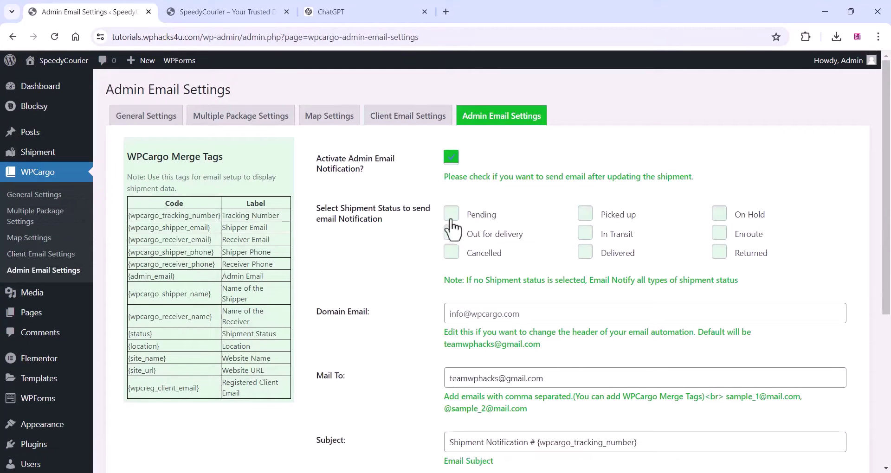
left_click(452, 215)
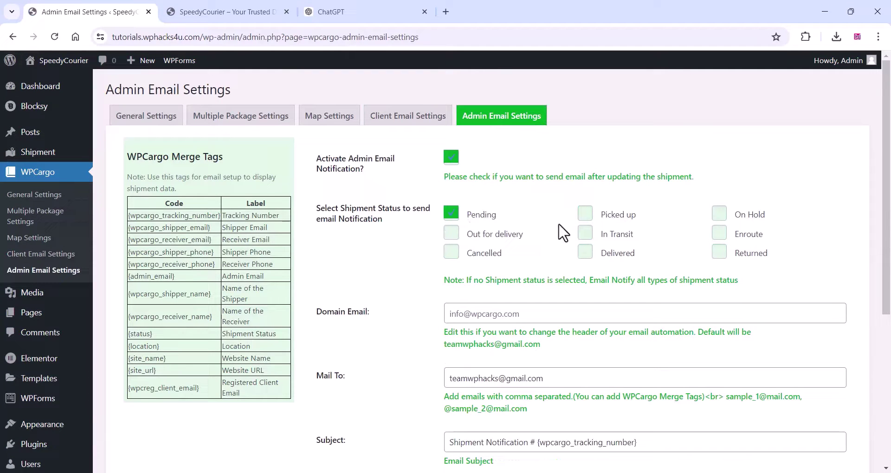
left_click(585, 214)
left_click(719, 213)
left_click(719, 233)
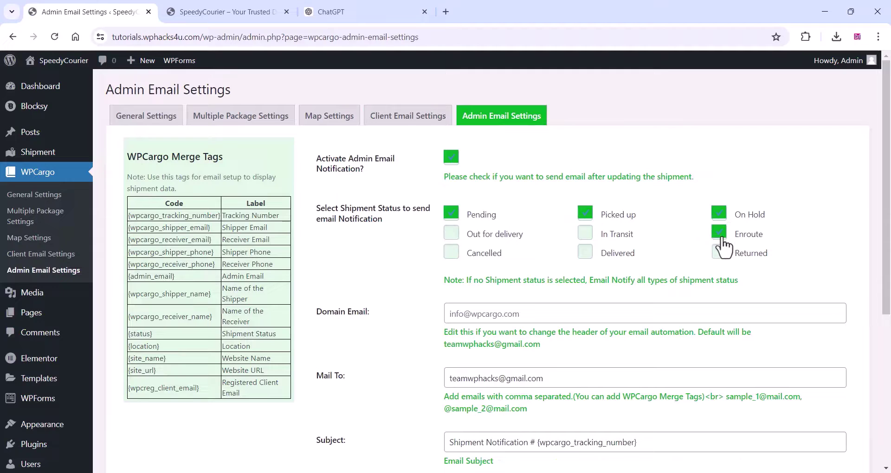
left_click(719, 252)
left_click(585, 233)
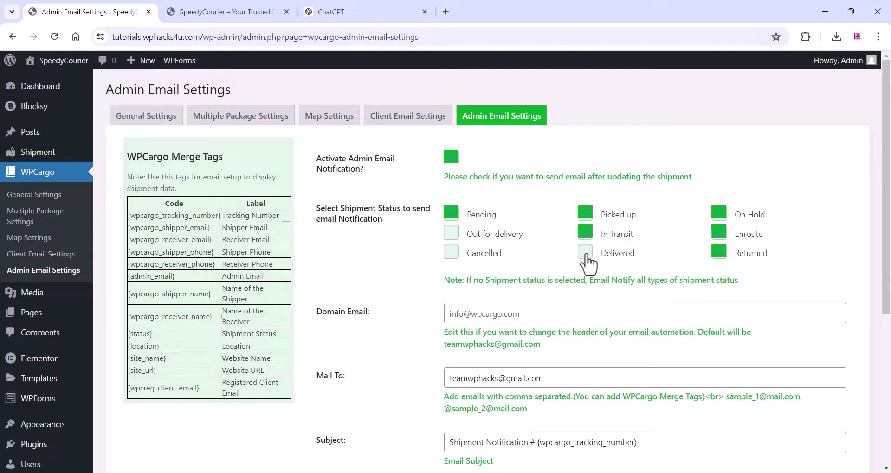
left_click(585, 254)
left_click(452, 253)
left_click(451, 233)
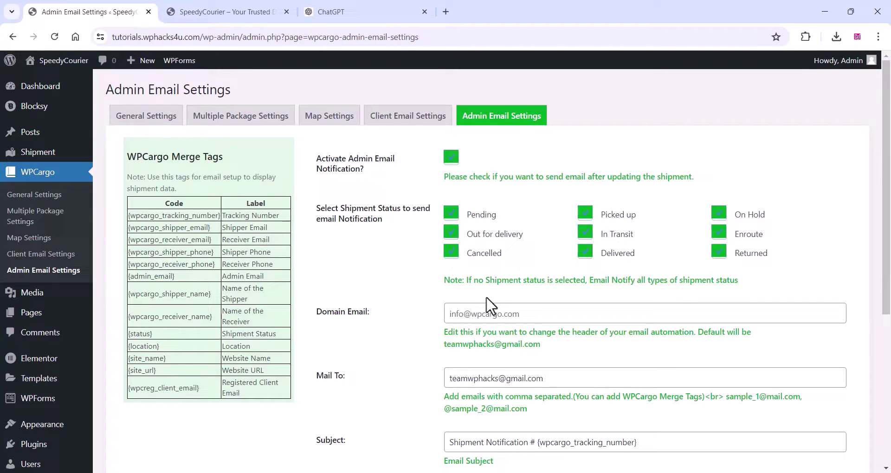
- Save the admin email notification settings
left_click(469, 312)
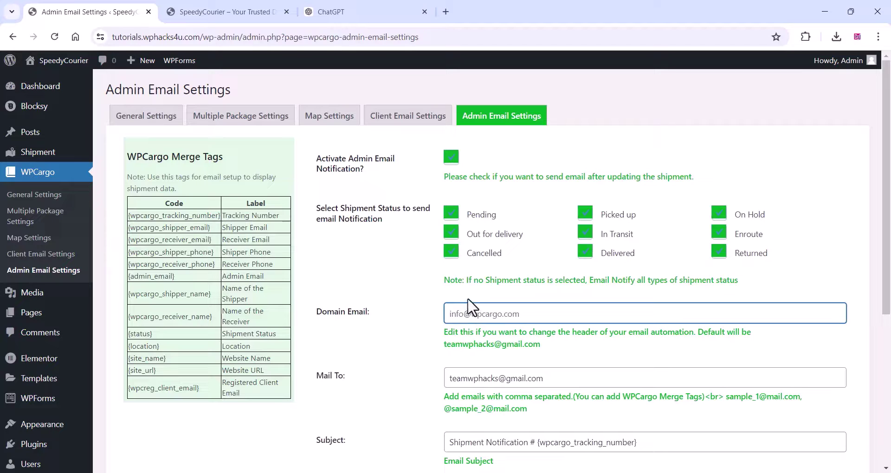
scroll(386, 261, "down", 5)
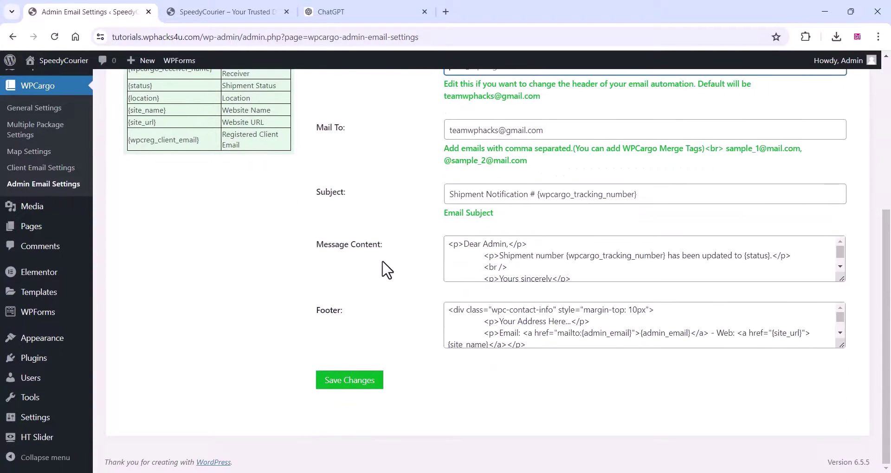
left_click(354, 386)
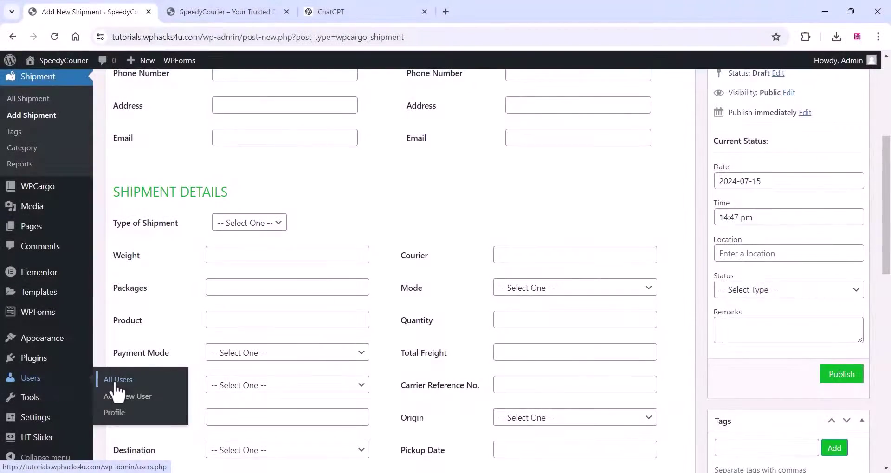
- Create a new user account with the WPCargo Agent role from Users > All Users
left_click(116, 382)
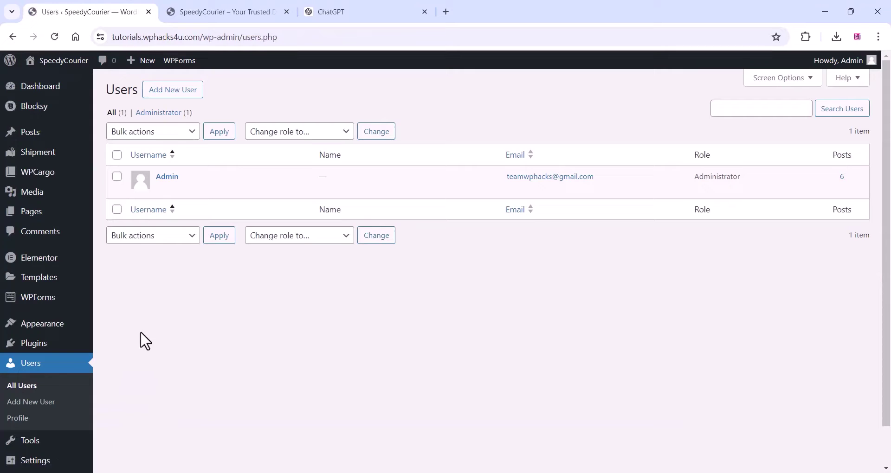
left_click(176, 95)
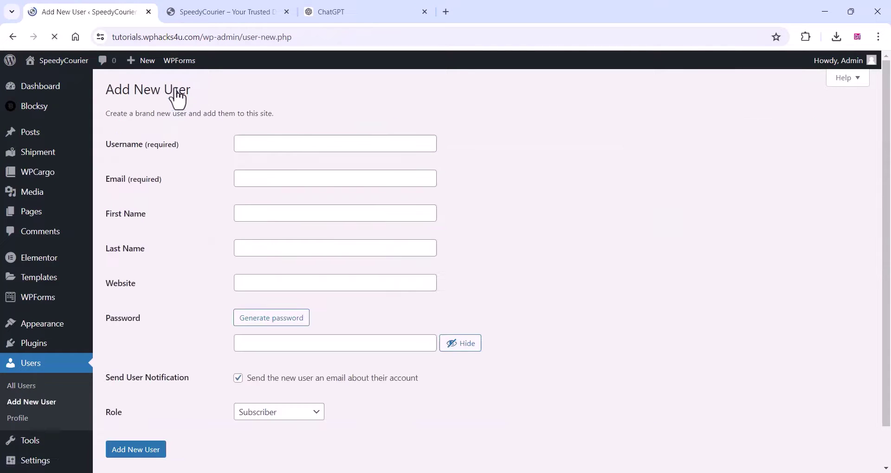
scroll(205, 249, "down", 1)
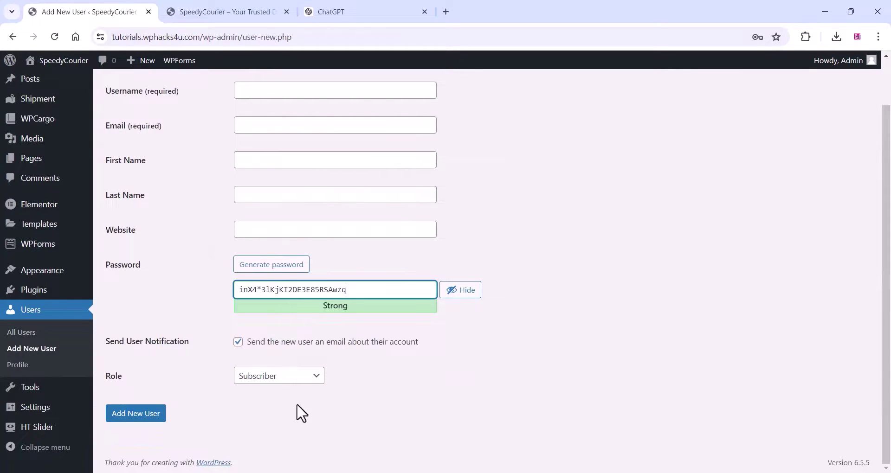
left_click(290, 377)
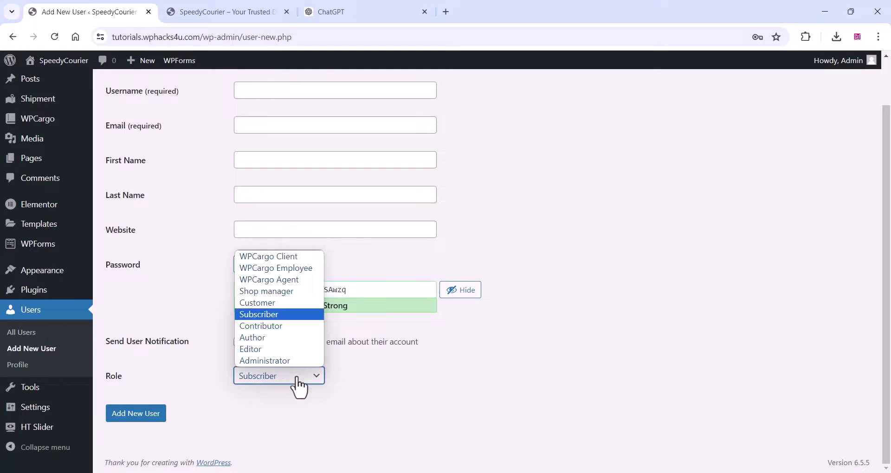
left_click(524, 392)
scroll(229, 324, "up", 1)
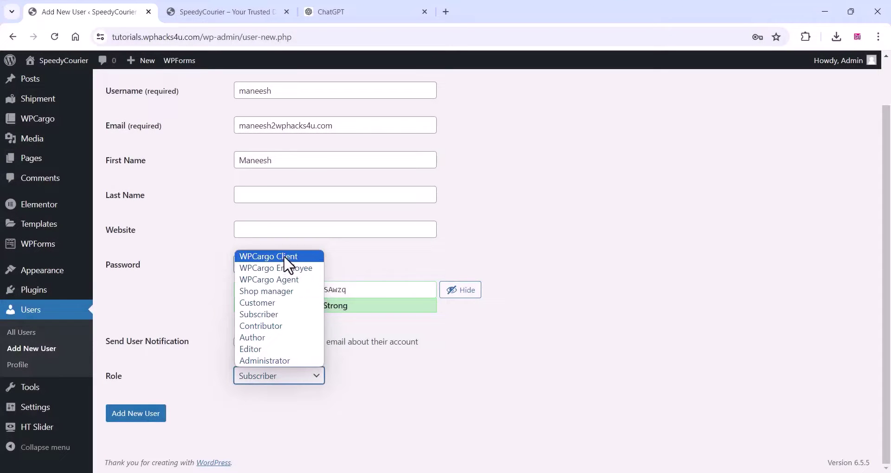
left_click(281, 279)
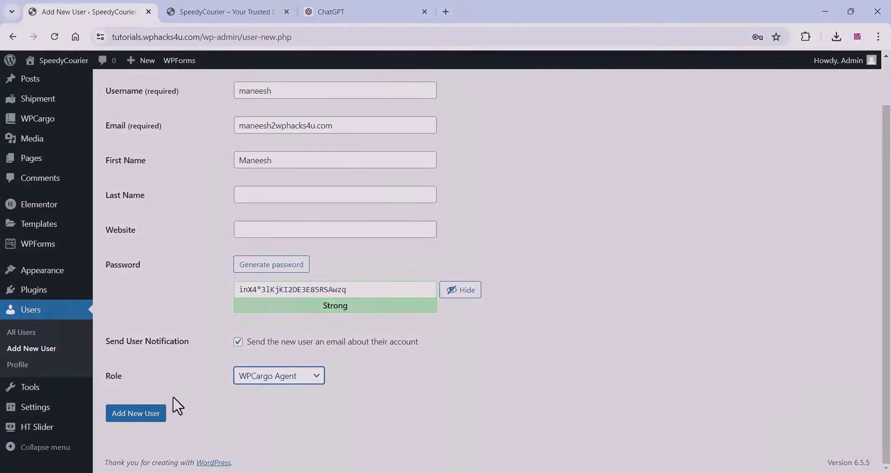
left_click(151, 413)
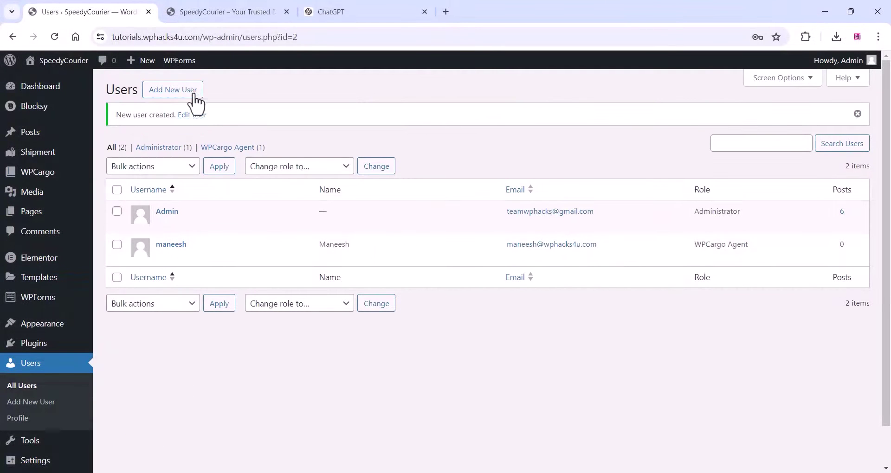
left_click(194, 96)
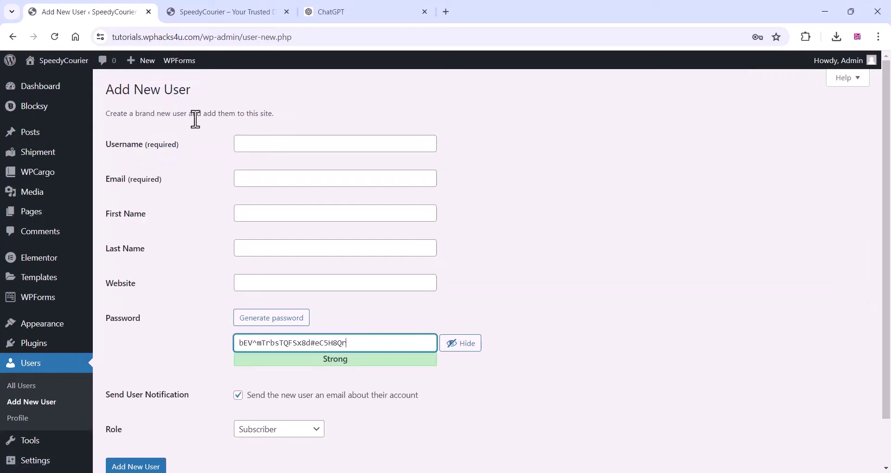
left_click(261, 148)
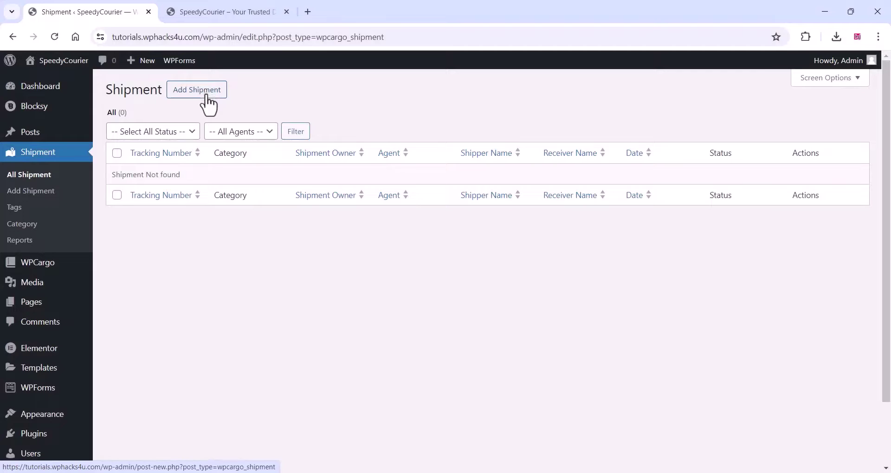
- Start a new shipment with the new agent as author, plus an assigned client, agent and employee
left_click(202, 90)
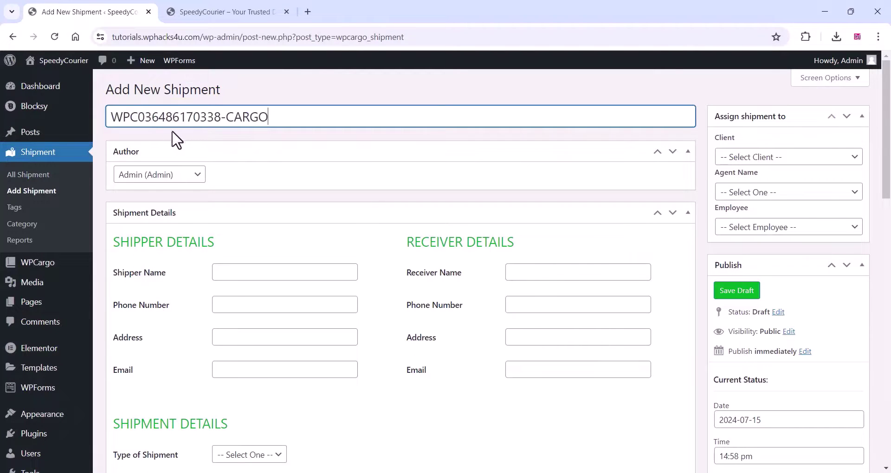
left_click(192, 176)
left_click(166, 202)
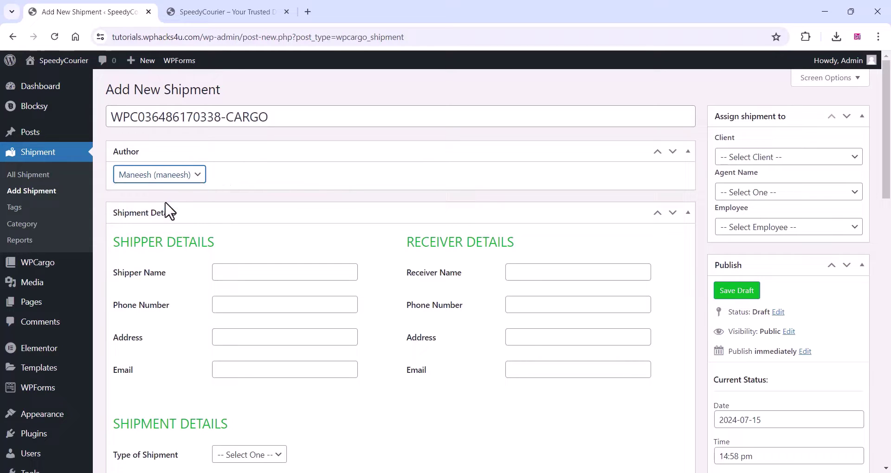
left_click(747, 158)
left_click(746, 180)
left_click(749, 194)
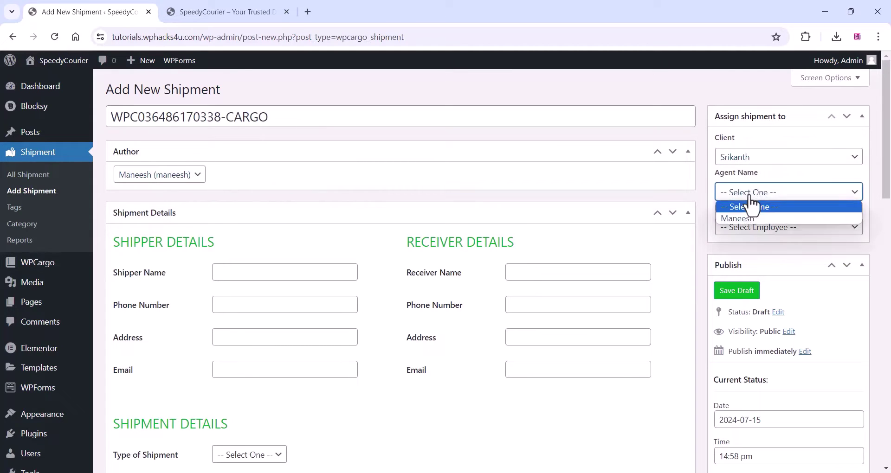
left_click(740, 218)
left_click(764, 229)
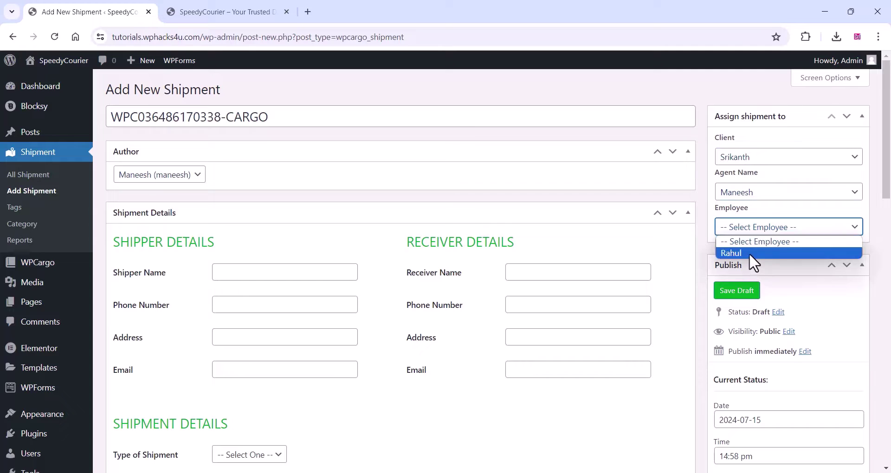
left_click(748, 252)
- Fill in the shipper's name, phone number, address MUMBAI and e-mail address
left_click(226, 272)
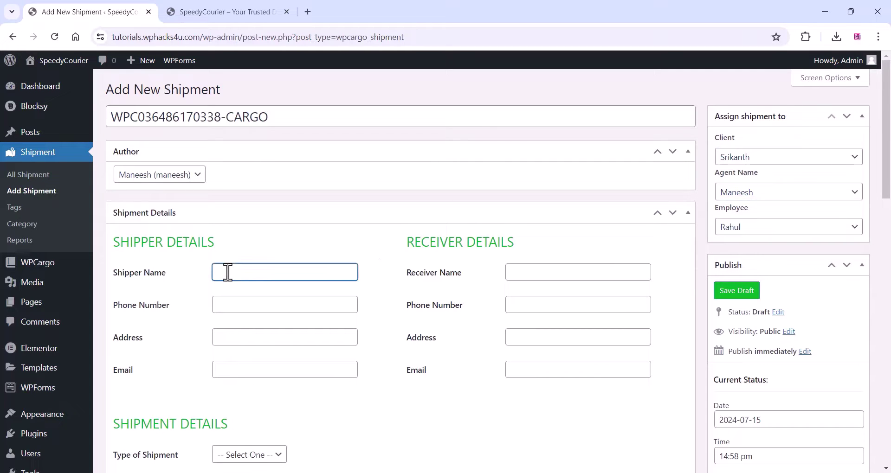
type("BALAJI INDUSTRIES")
left_click(227, 305)
type("123456789")
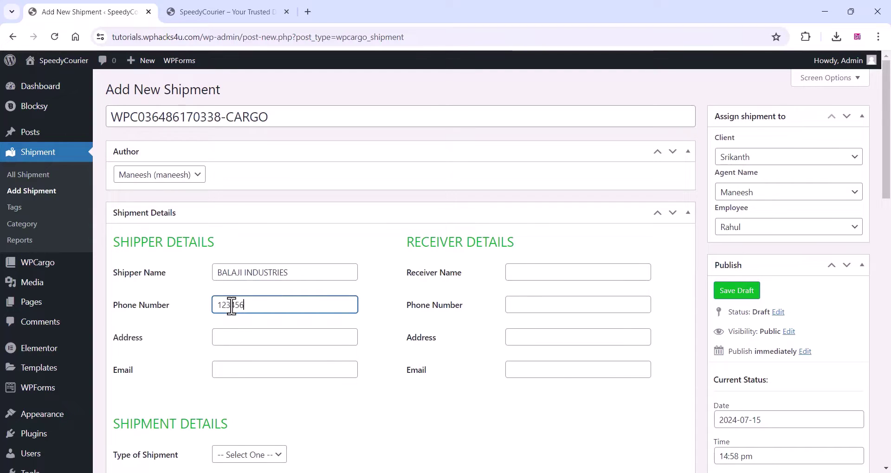
left_click(240, 337)
type("MUMBA")
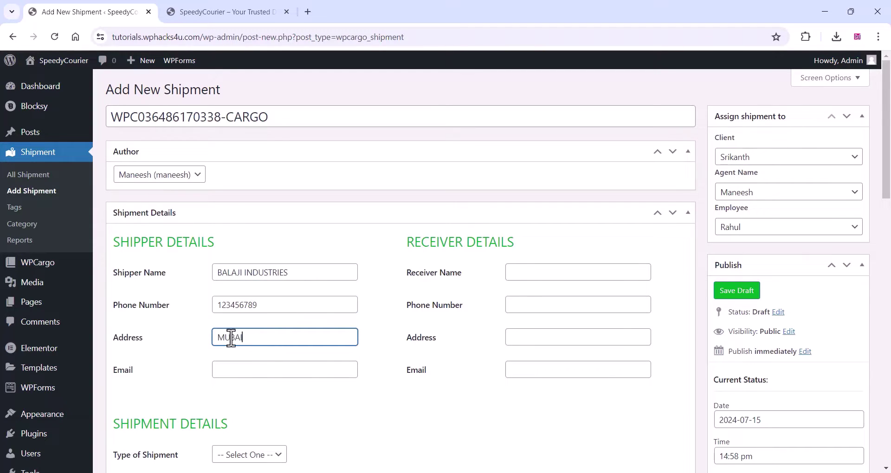
type("I")
left_click(238, 370)
type("CD5678, KL07 GH1234, HR26 ZZ8901")
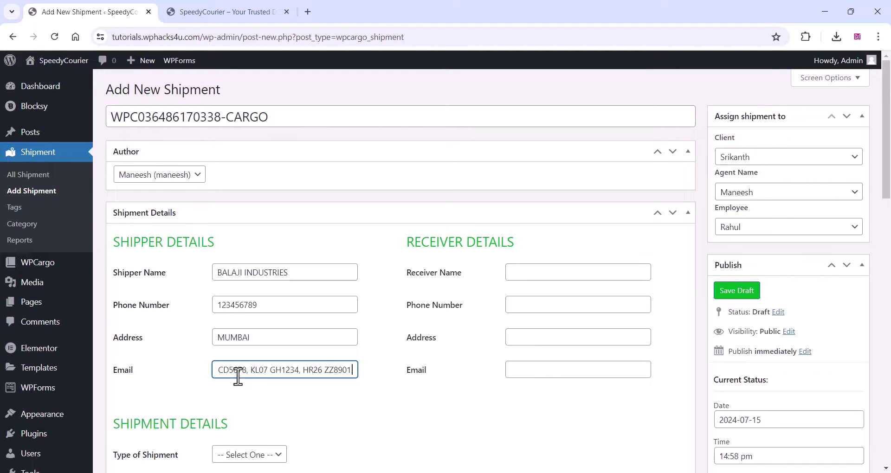
key("ctrl+z")
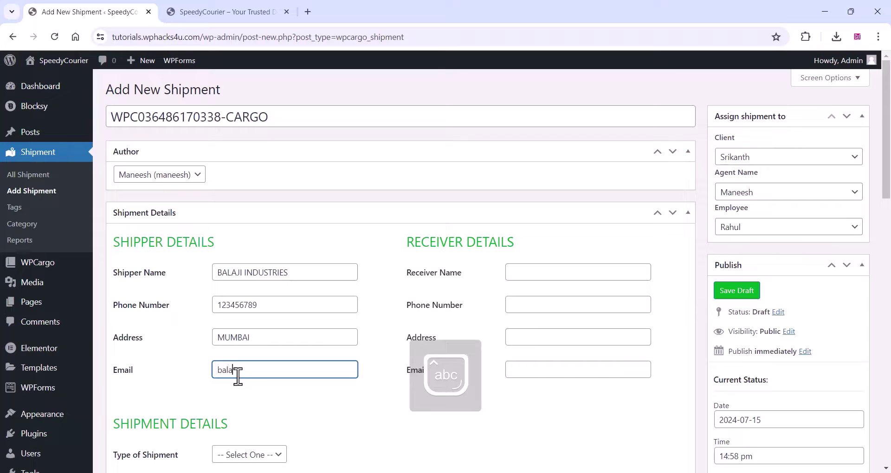
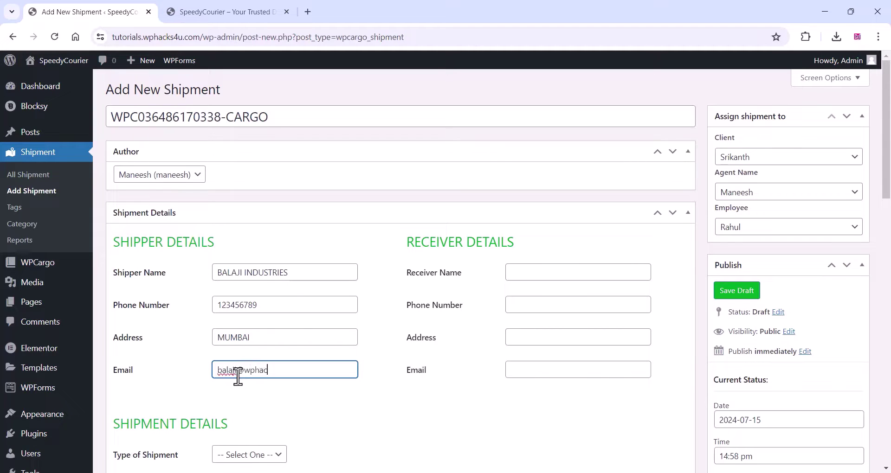
- Enter the receiver's name, phone number and address CHENNAI
left_click(530, 272)
type("VARUN")
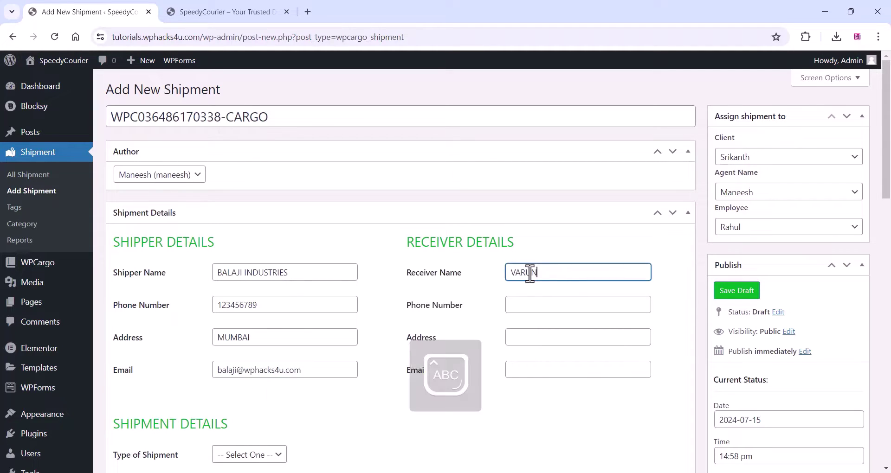
type(" INDUSTRIES")
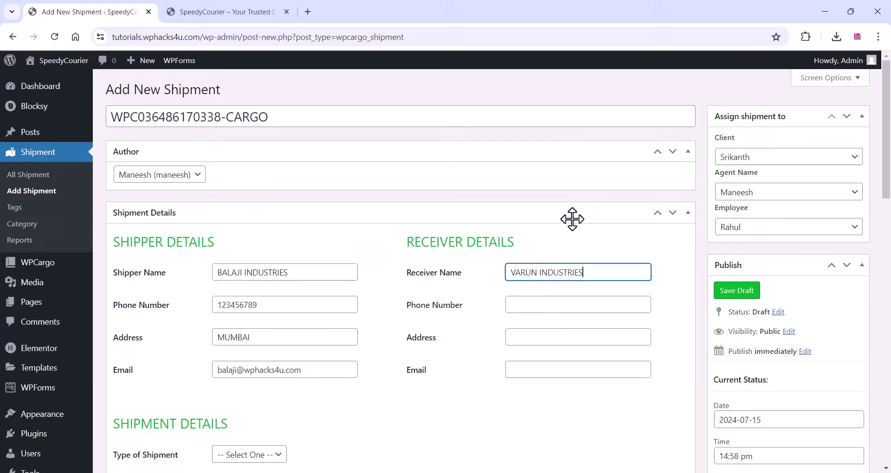
left_click(539, 307)
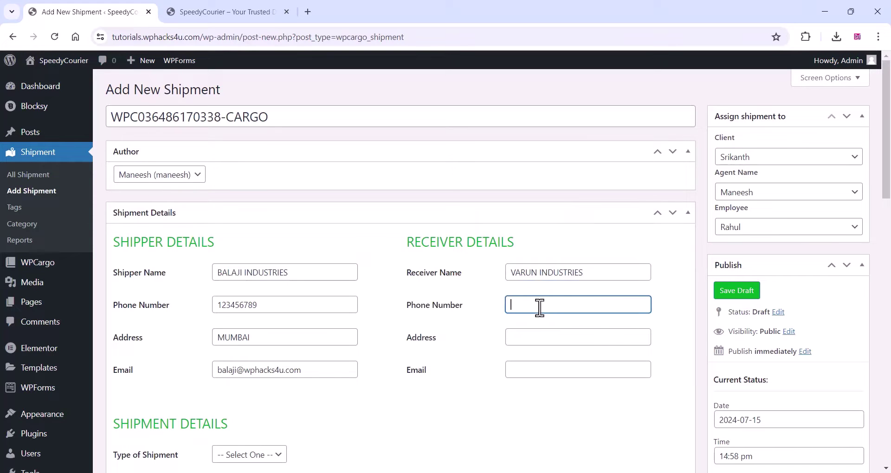
type("234567894")
left_click(526, 337)
type("CHENNAI")
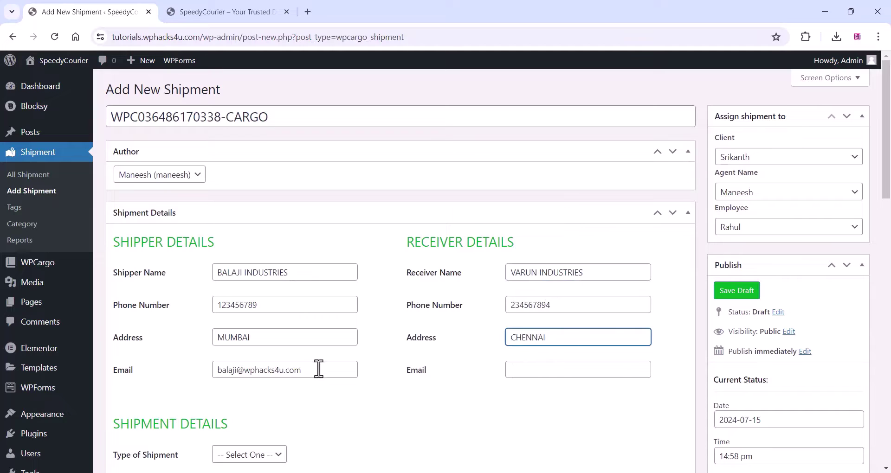
- Fill the receiver e-mail by typing 'varun' and pasting the shipper e-mail's domain
left_click_drag(318, 369, 235, 373)
right_click(257, 371)
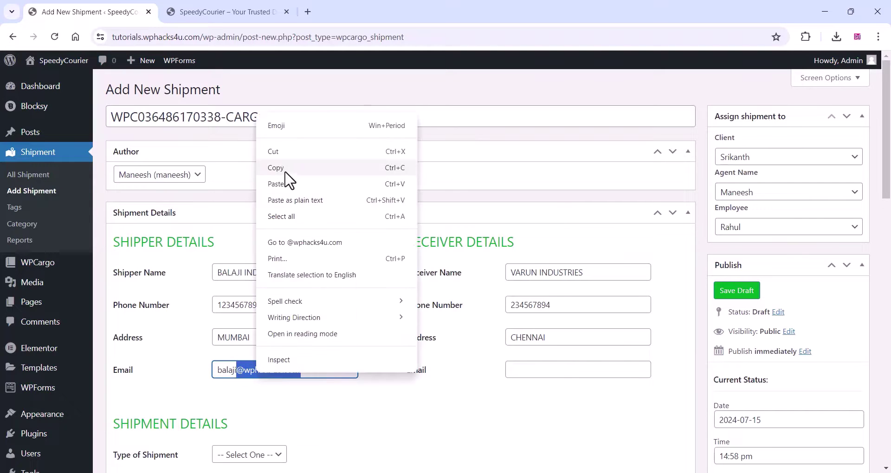
left_click(288, 177)
left_click(527, 369)
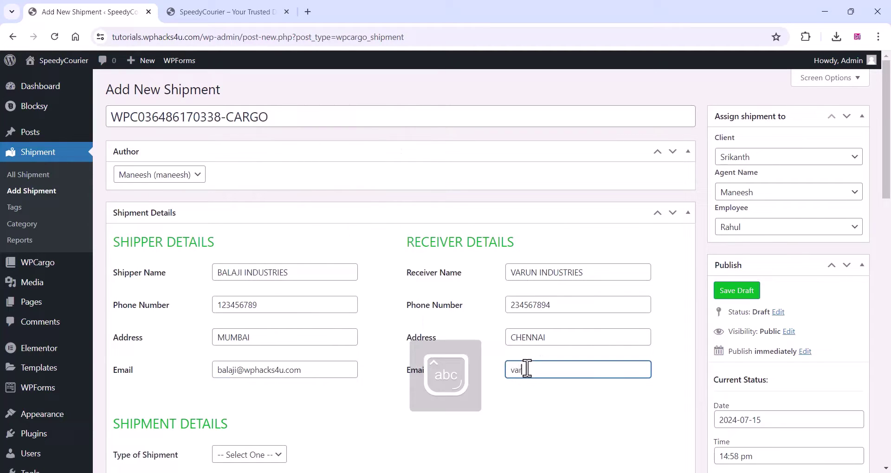
type("varun")
key("ctrl+v")
- Set shipment type Truckload, courier DHL and mode Land Shipping
scroll(259, 268, "down", 4)
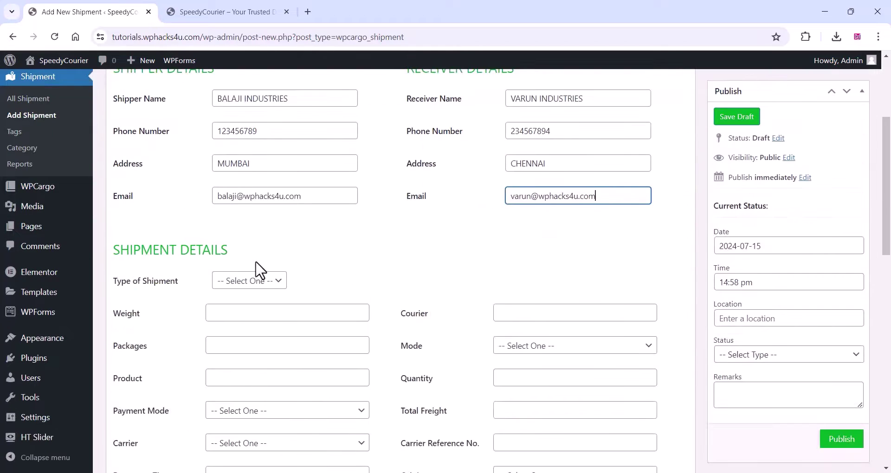
left_click(249, 281)
left_click(236, 330)
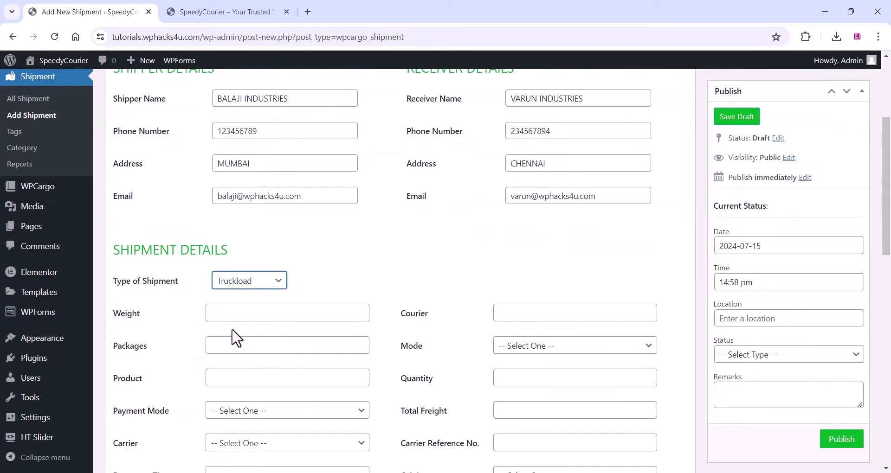
left_click(226, 316)
left_click(513, 318)
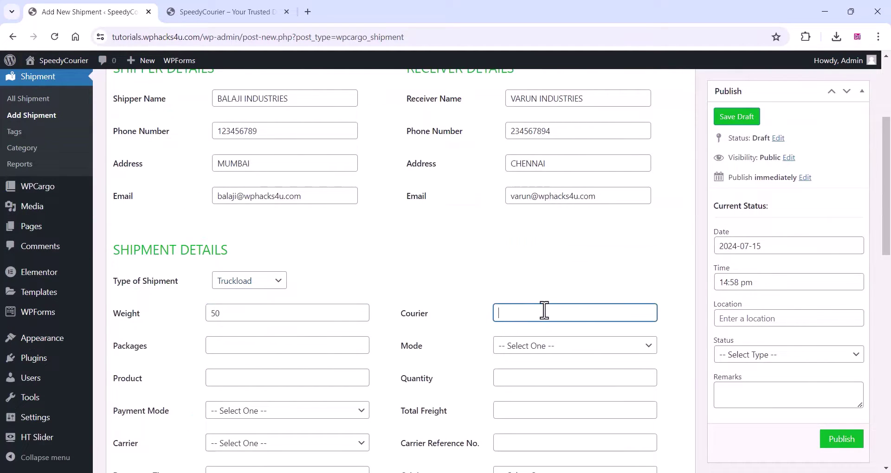
key("Caps_Lock")
type("DHL")
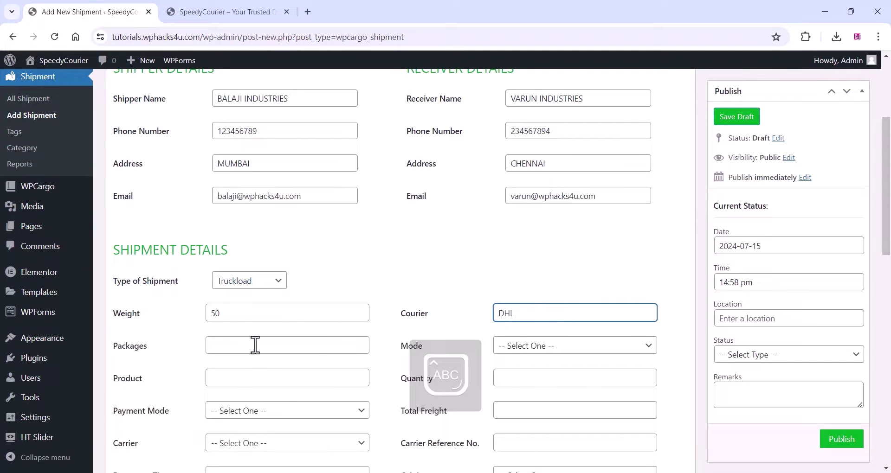
left_click(255, 345)
left_click(515, 347)
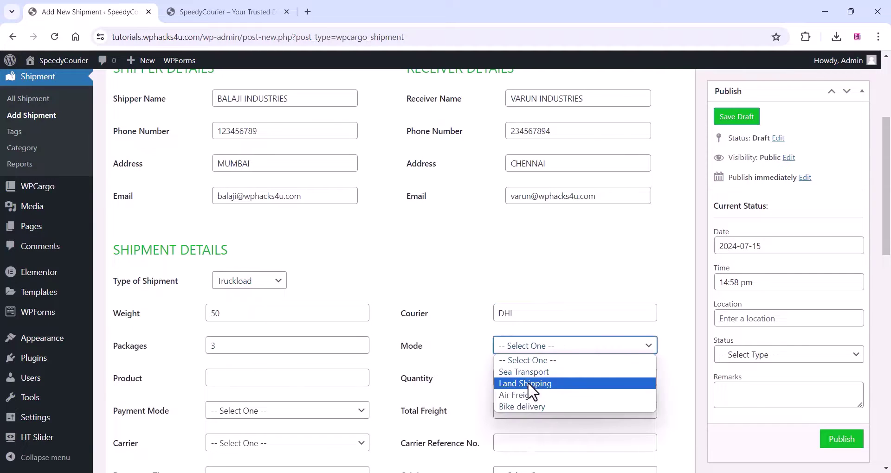
left_click(529, 381)
scroll(252, 334, "down", 2)
left_click(228, 260)
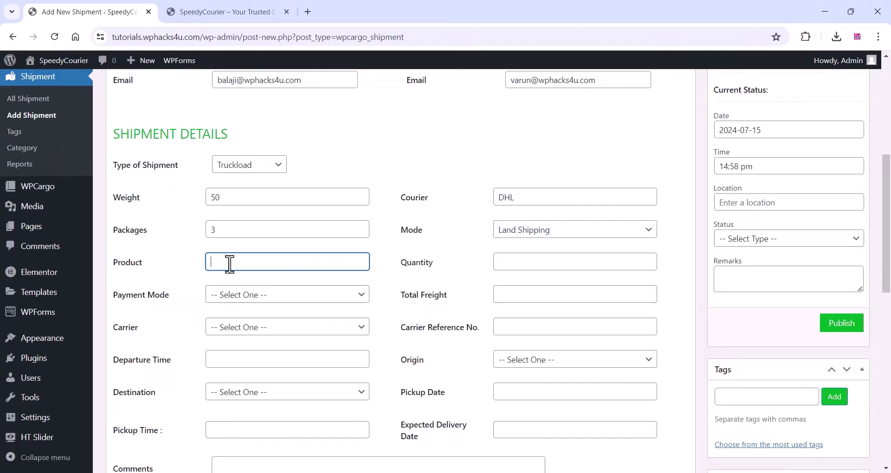
left_click(505, 264)
left_click(243, 295)
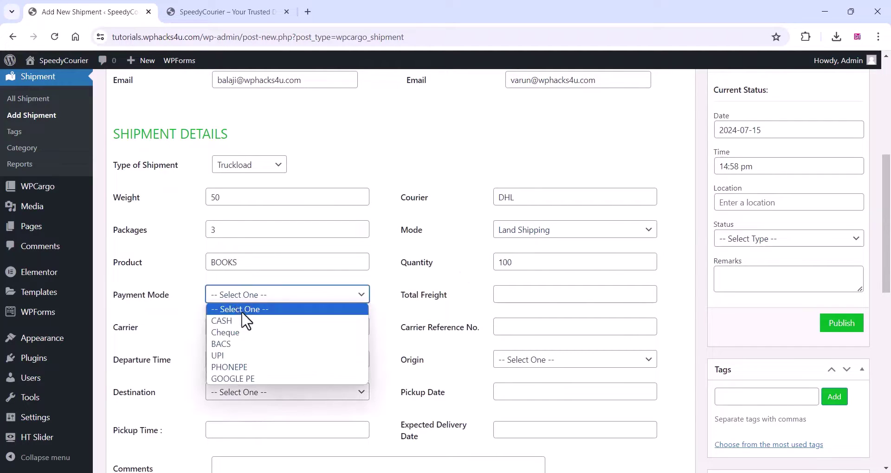
left_click(244, 366)
left_click(522, 292)
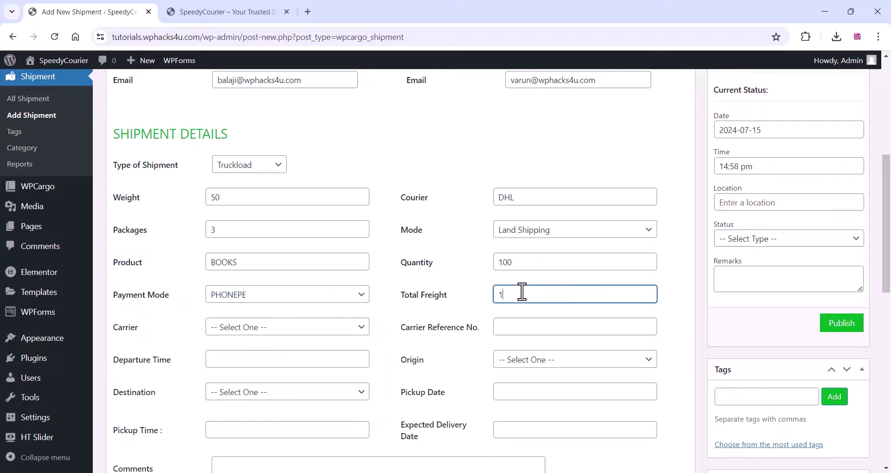
type("1200")
left_click(246, 327)
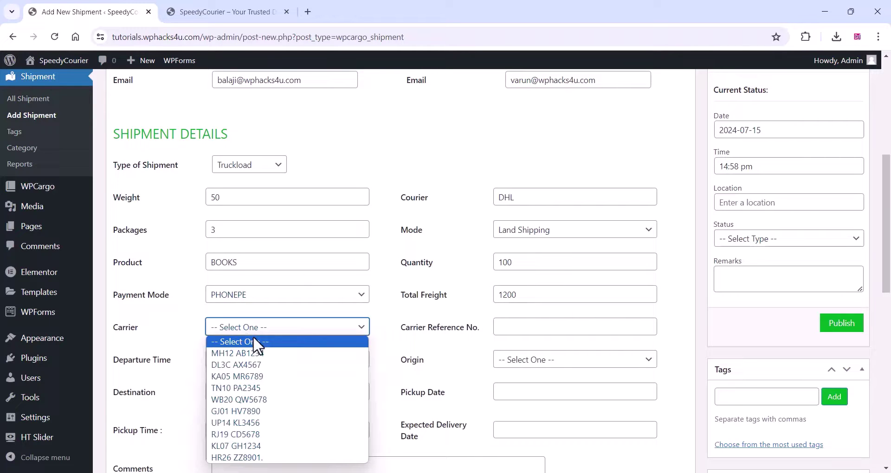
left_click(257, 365)
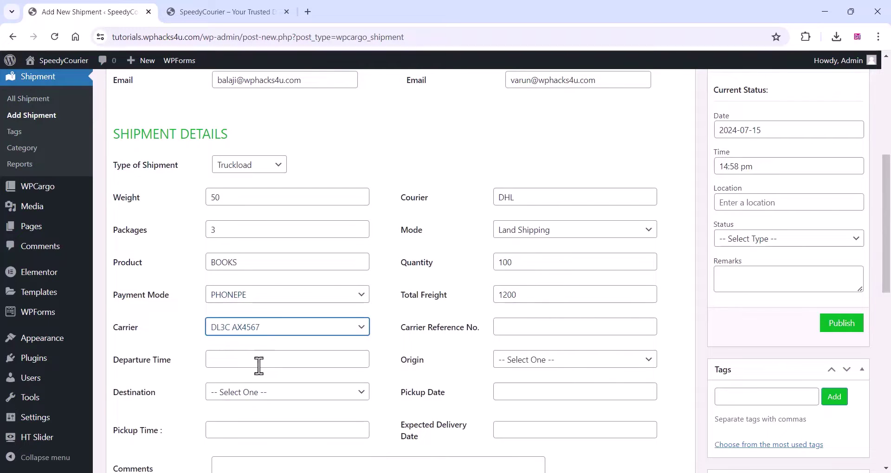
- Append 14527 to the carrier reference number and set departure time to 21:00
left_click(518, 326)
scroll(517, 326, "down", 1)
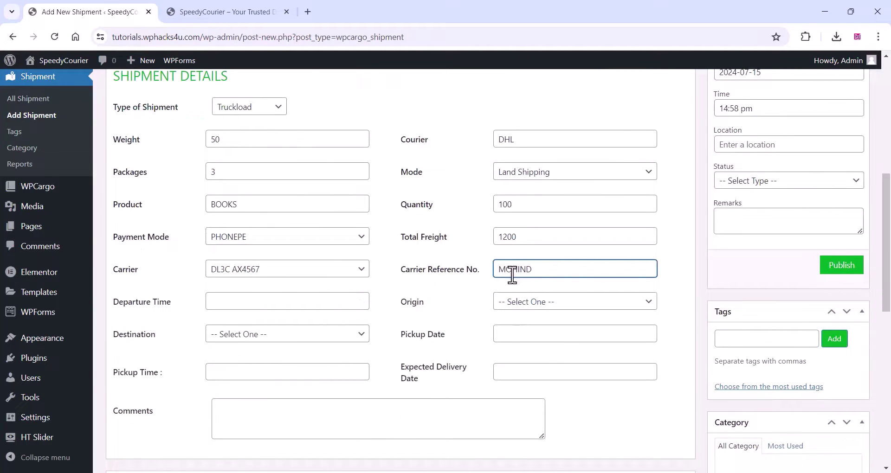
left_click_drag(539, 274, 496, 271)
left_click(547, 273)
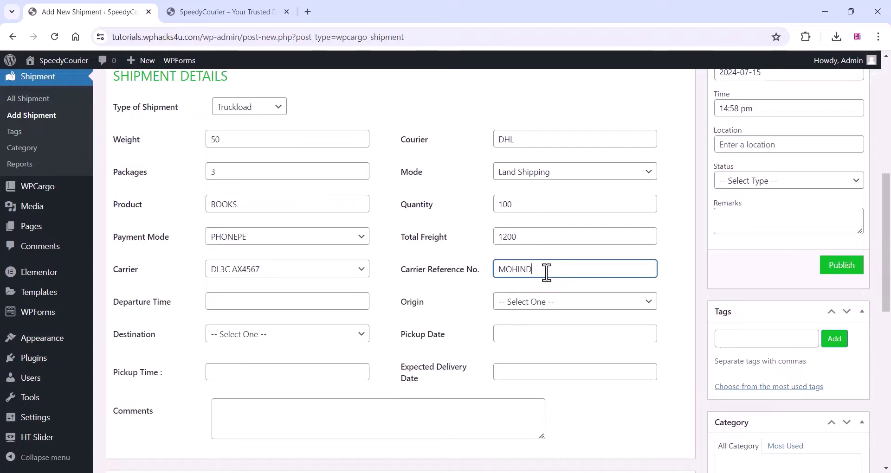
type("14527")
left_click(237, 302)
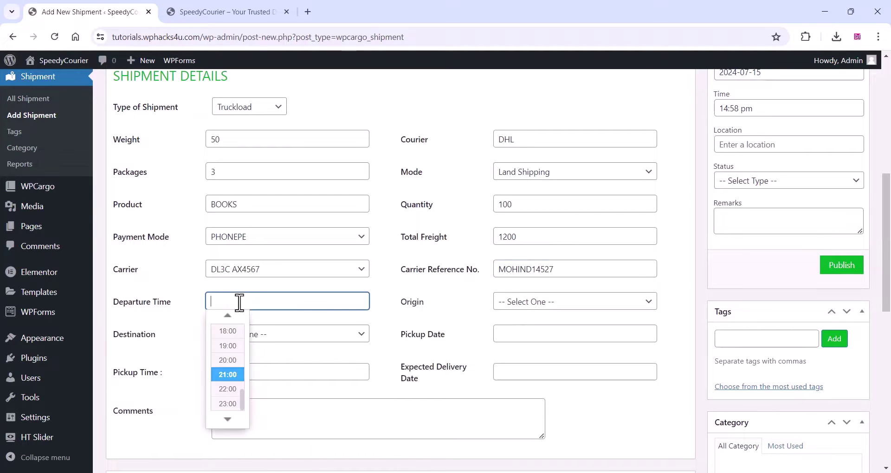
left_click(234, 388)
- Set the origin state to Maharashtra and the destination to Tamil Nadu
left_click(551, 302)
scroll(541, 116, "down", 4)
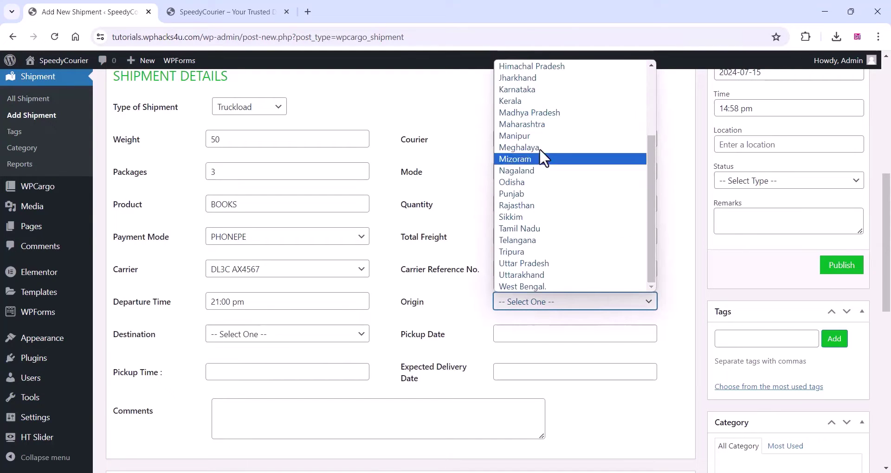
scroll(534, 211, "up", 3)
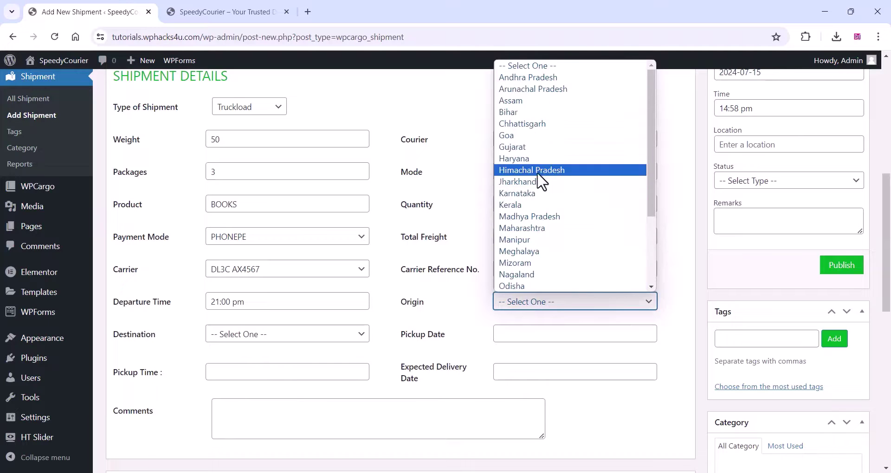
scroll(536, 205, "down", 3)
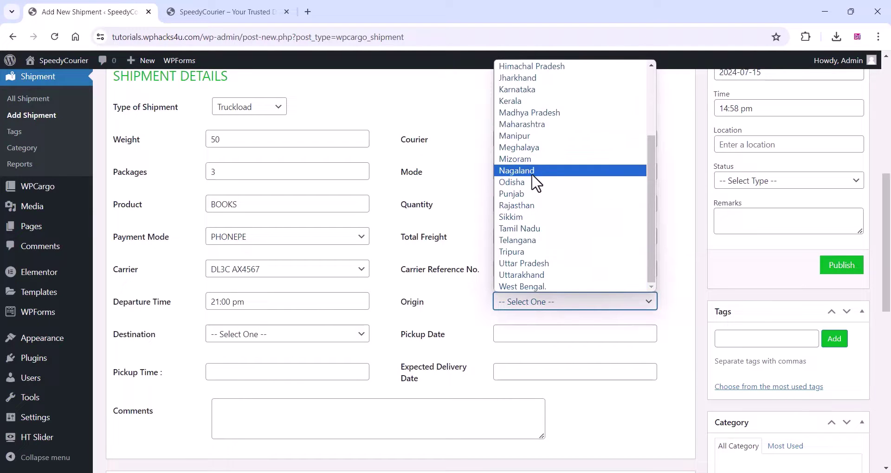
left_click(524, 124)
left_click(285, 336)
scroll(274, 198, "down", 1)
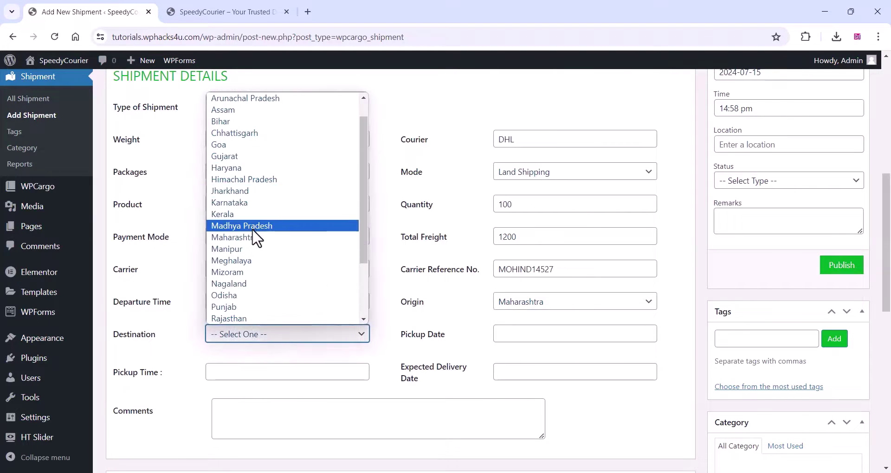
scroll(254, 238, "down", 2)
left_click(258, 260)
- Set pickup date 2024-07-15 at 21:00 and expected delivery date 2024-07-17
left_click(562, 335)
left_click(524, 422)
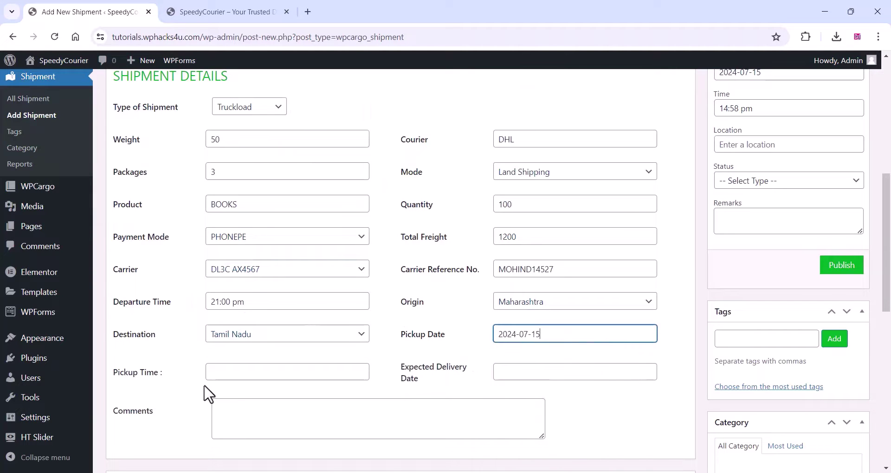
left_click(228, 374)
left_click(225, 332)
left_click(503, 371)
left_click(546, 338)
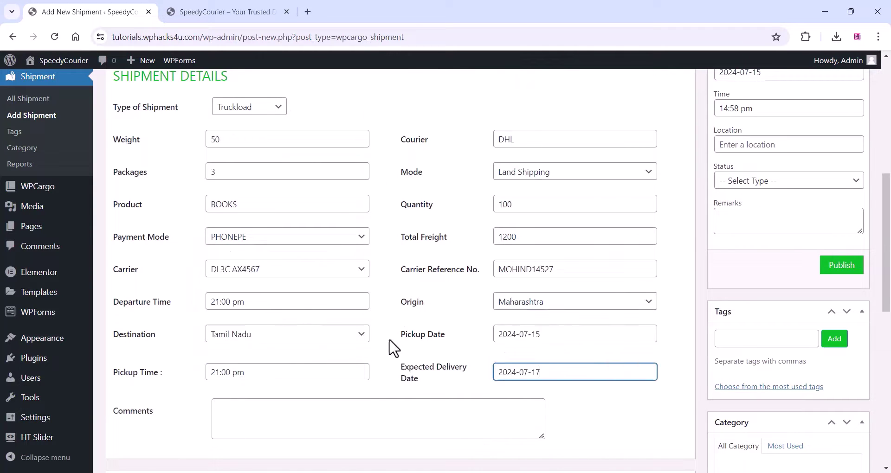
- Fill the package row as Carton, description BOOKS, length 25 and height 25
scroll(393, 348, "down", 5)
left_click(220, 337)
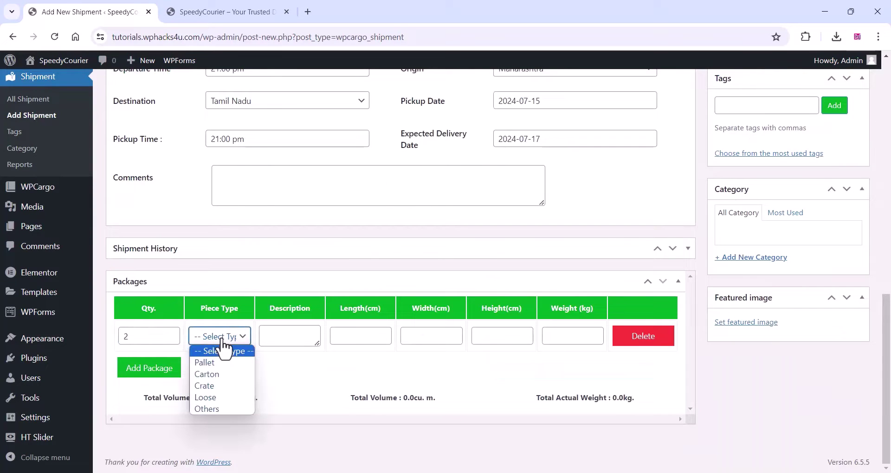
left_click(218, 375)
left_click(299, 338)
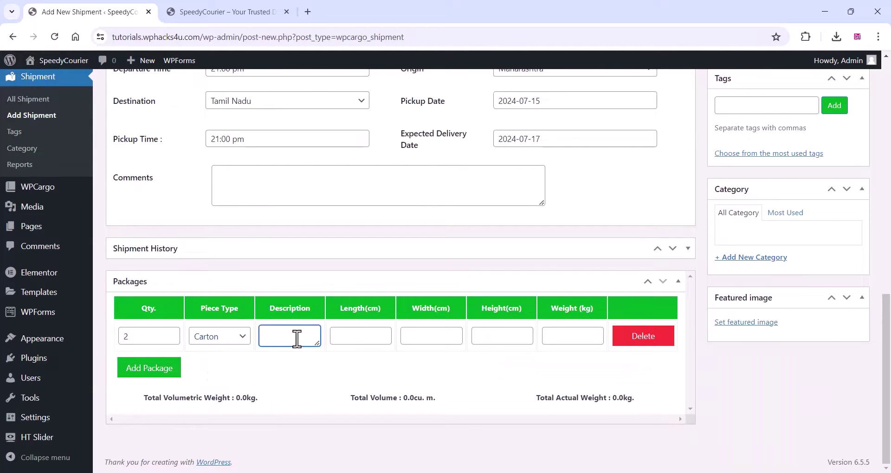
type("BOOKS")
left_click(355, 336)
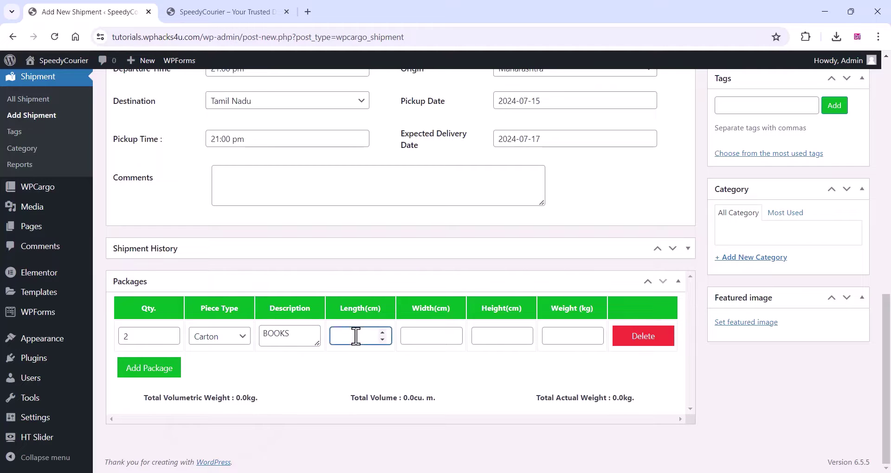
type("25")
left_click(419, 335)
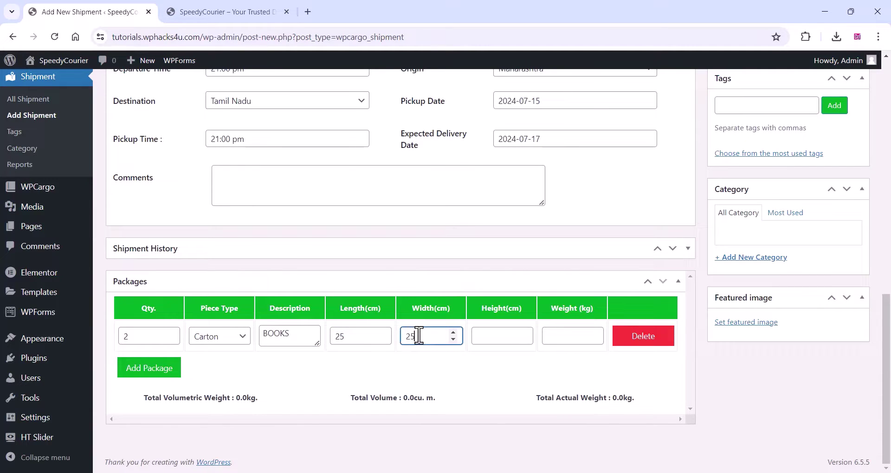
left_click(495, 334)
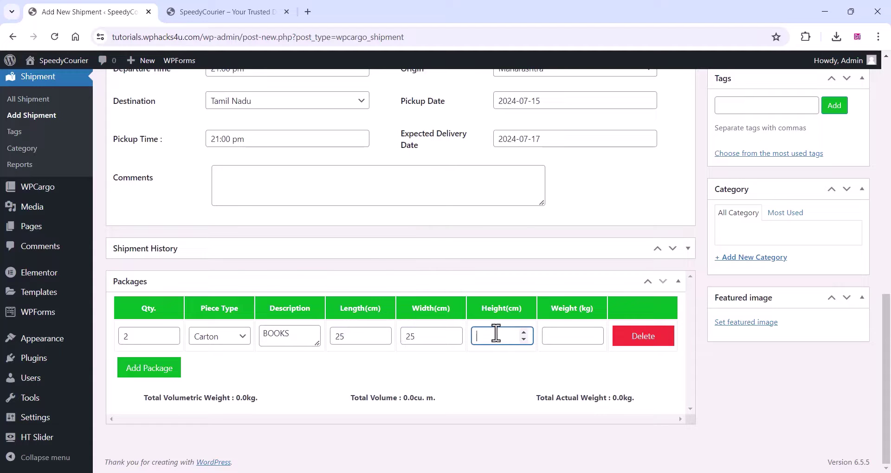
type("25")
key("Tab")
- Enter package weight 25, set location Mumbai, Maharashtra, India with status Picked up, and publish
type("25")
scroll(583, 362, "up", 8)
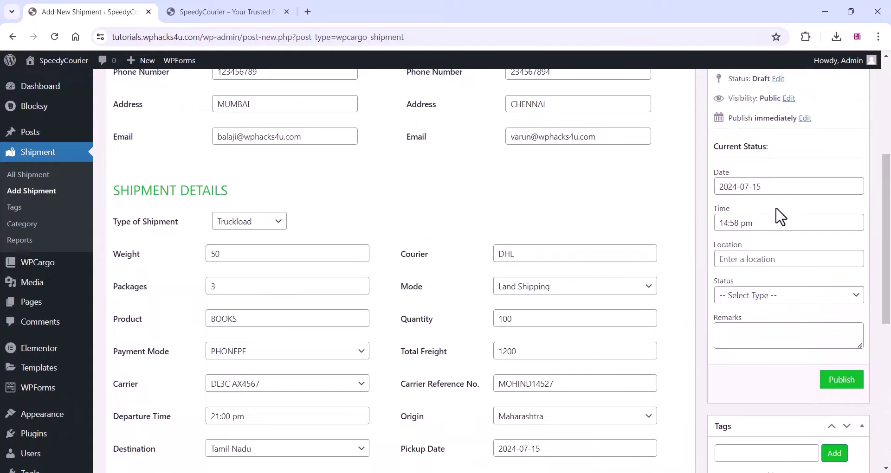
left_click(752, 257)
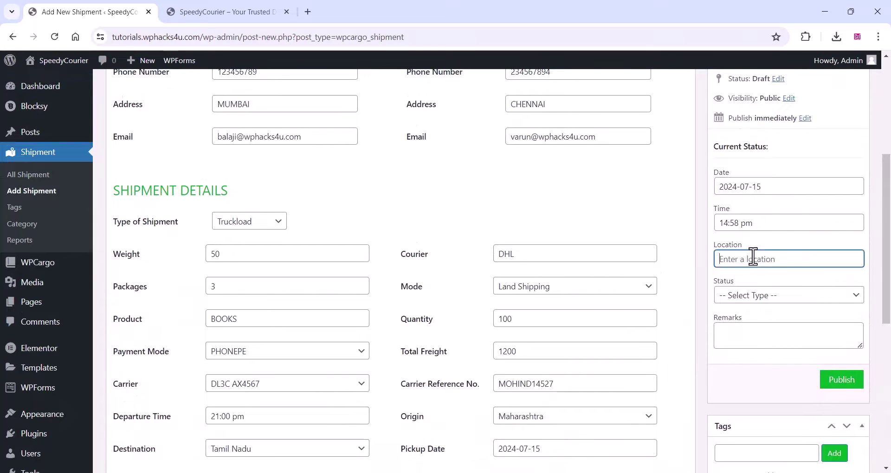
type("M")
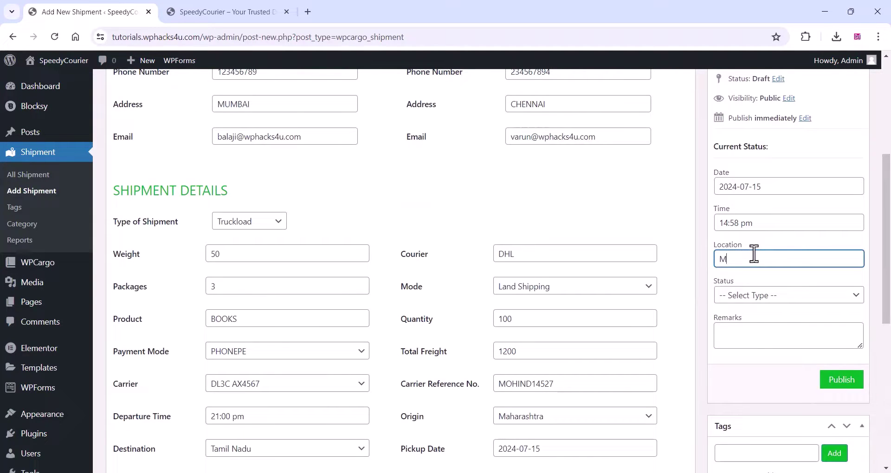
type("UM")
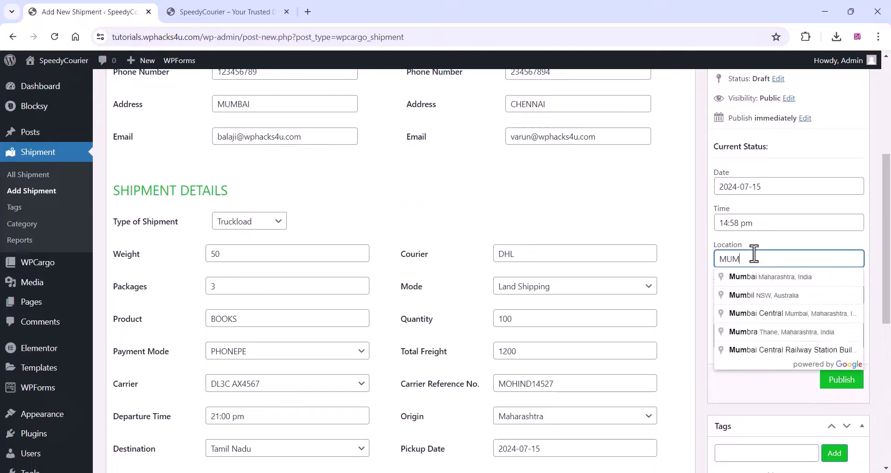
left_click(766, 278)
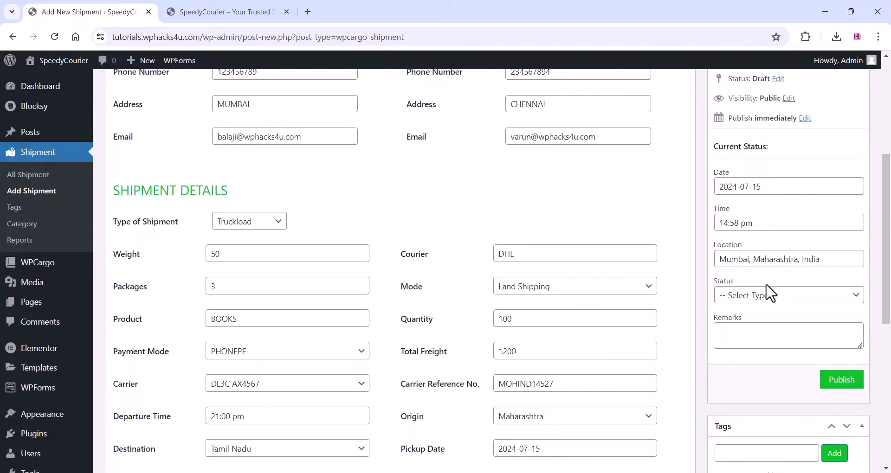
left_click(752, 300)
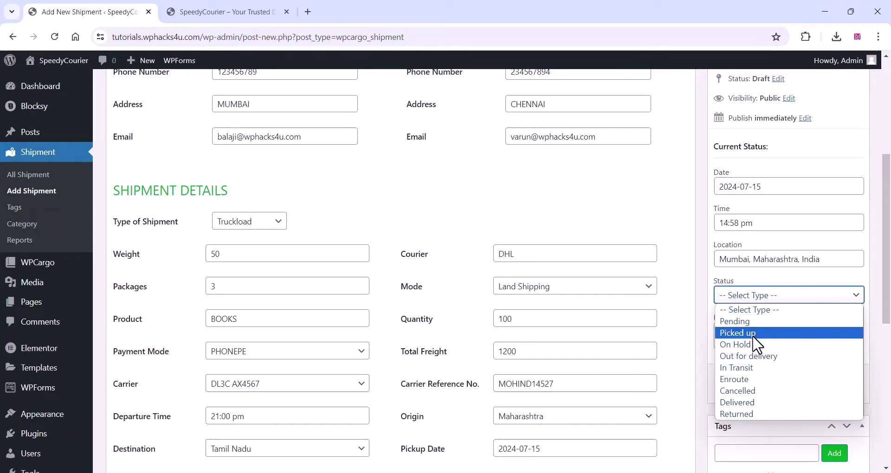
key("Escape")
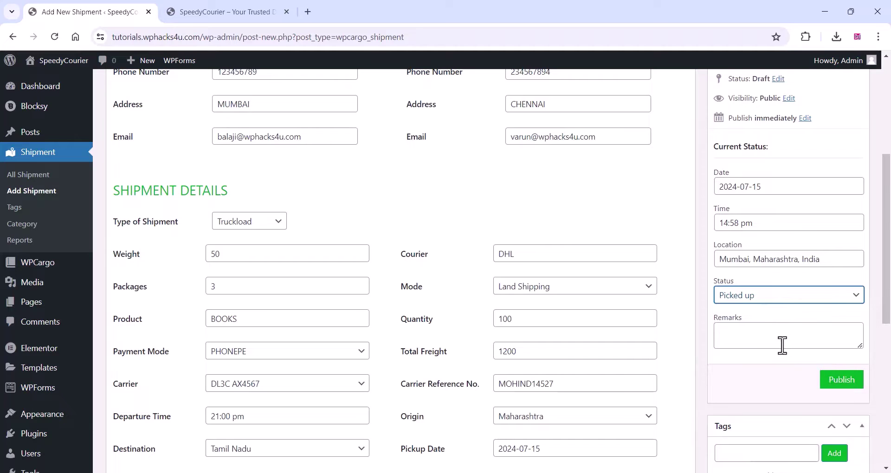
left_click(841, 381)
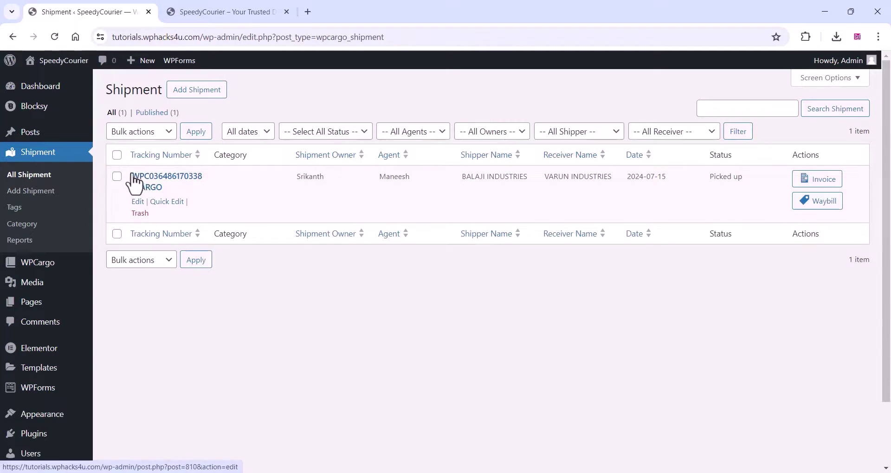
- Copy the new shipment's tracking number from the All Shipment list
left_click_drag(133, 178, 173, 191)
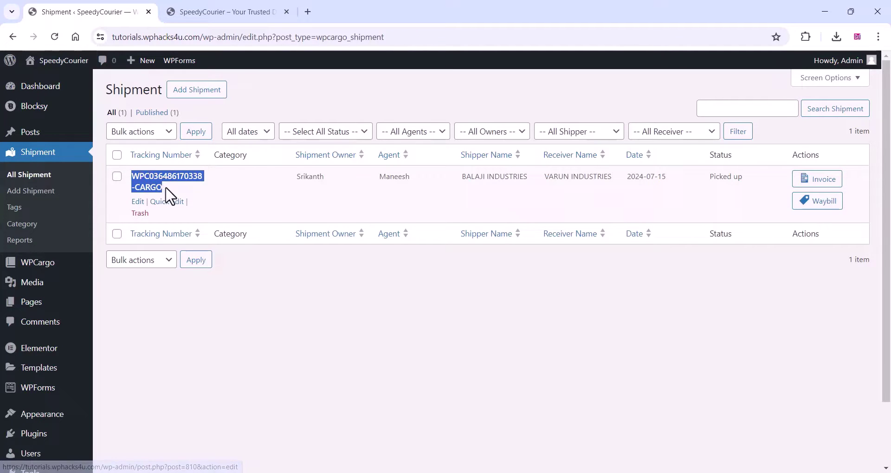
right_click(138, 183)
left_click(158, 294)
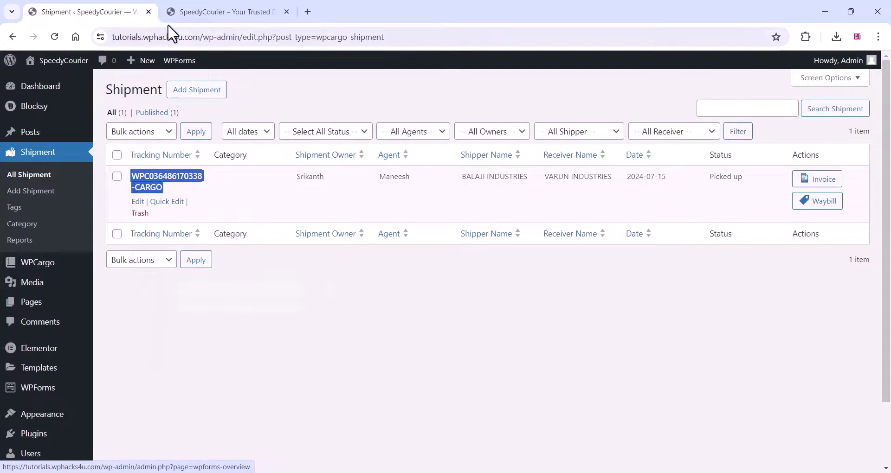
left_click(213, 13)
- On the Track Parcel page, paste the copied tracking number and look up the shipment
left_click(776, 102)
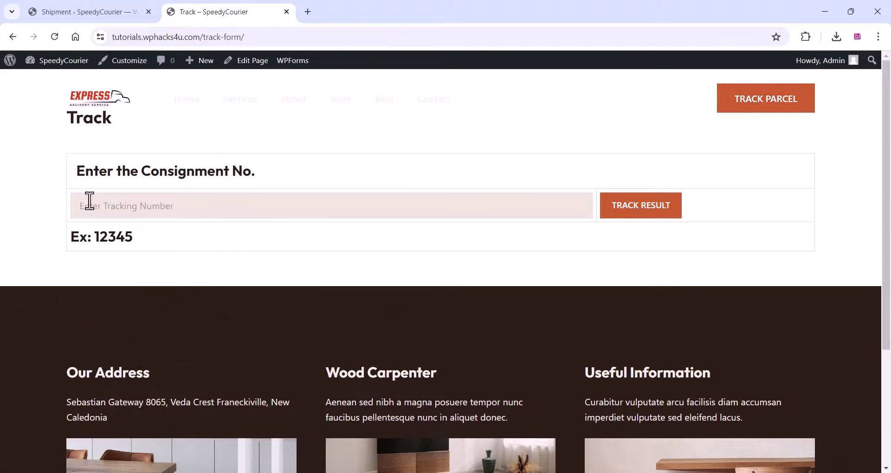
left_click(92, 203)
right_click(93, 203)
left_click(124, 313)
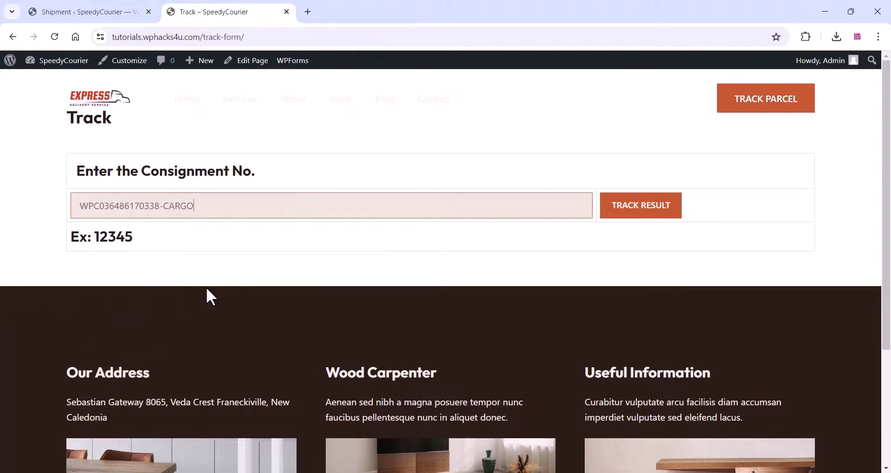
left_click(646, 213)
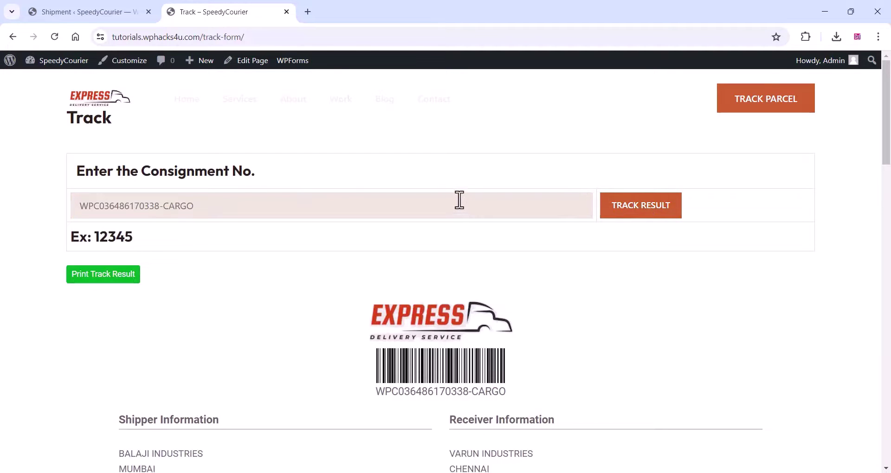
- Scroll through the tracking result to review the details, Mumbai map and Picked up history
scroll(458, 201, "down", 1)
scroll(459, 199, "down", 1)
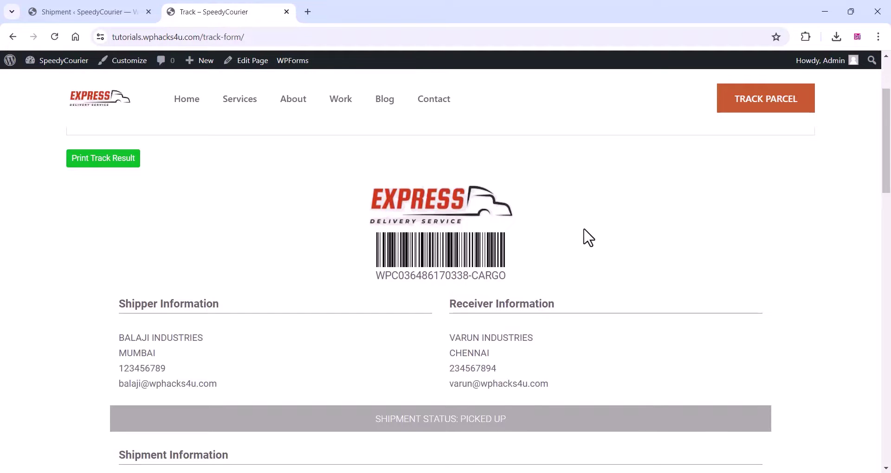
scroll(484, 277, "up", 2)
scroll(487, 274, "down", 5)
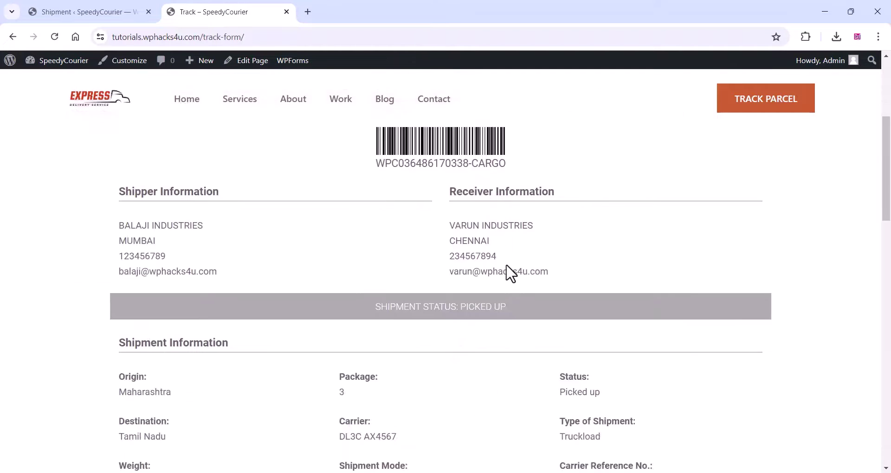
scroll(507, 267, "down", 1)
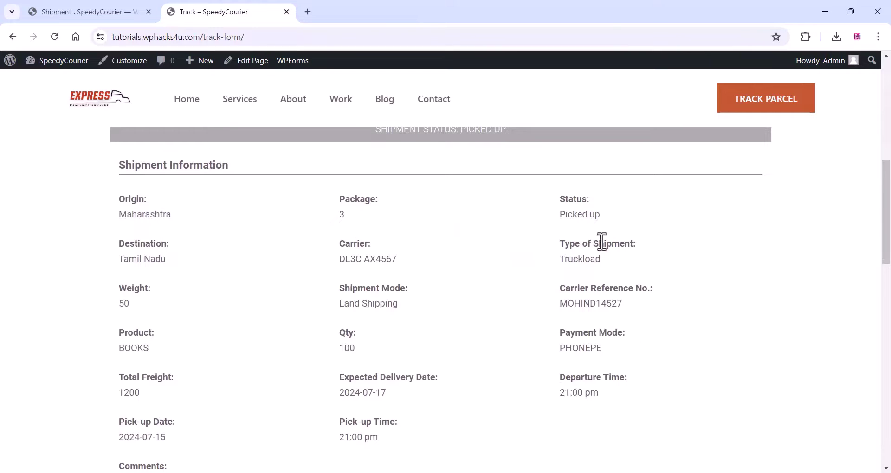
scroll(377, 288, "down", 2)
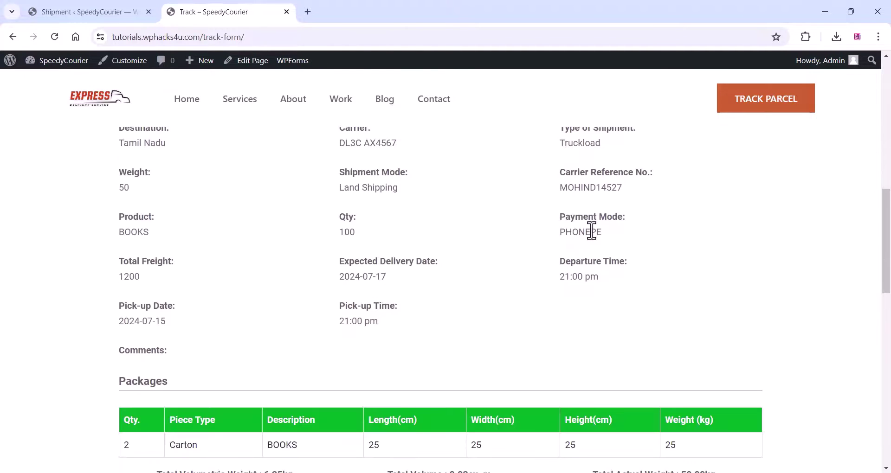
scroll(346, 292, "down", 3)
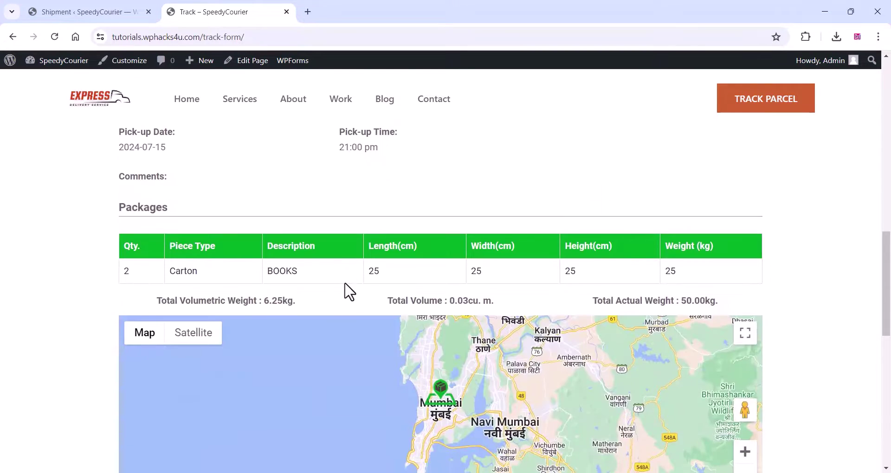
scroll(349, 291, "down", 2)
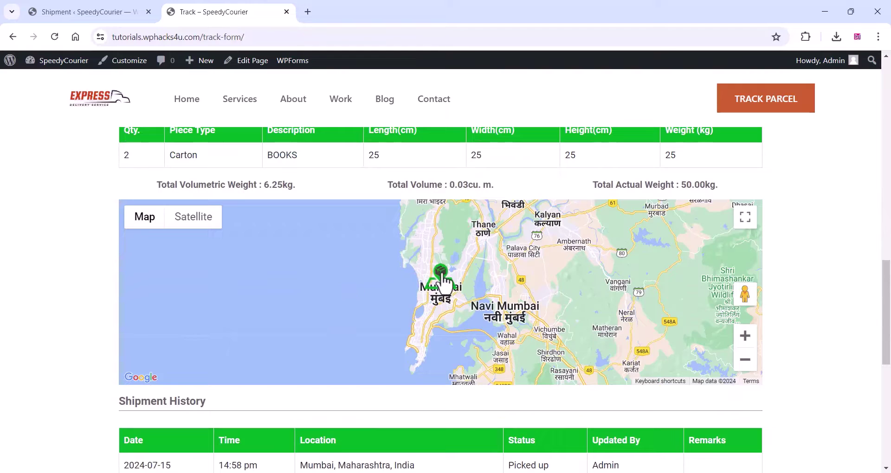
scroll(367, 287, "down", 4)
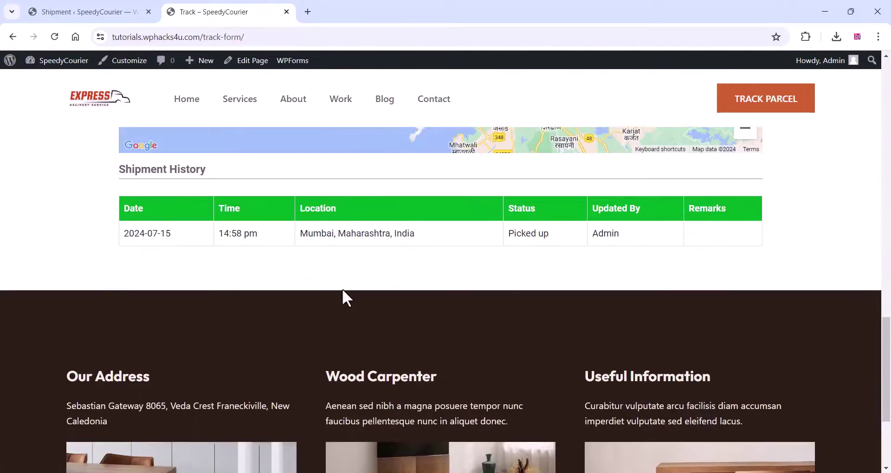
scroll(351, 297, "up", 2)
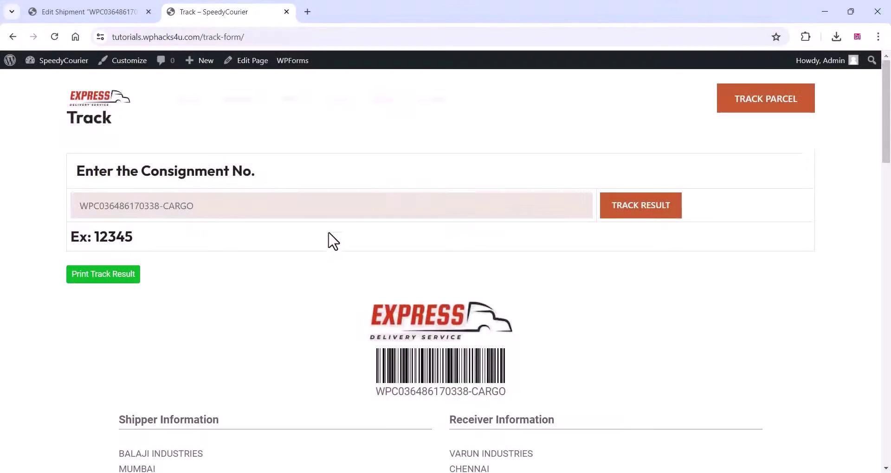
scroll(332, 243, "down", 3)
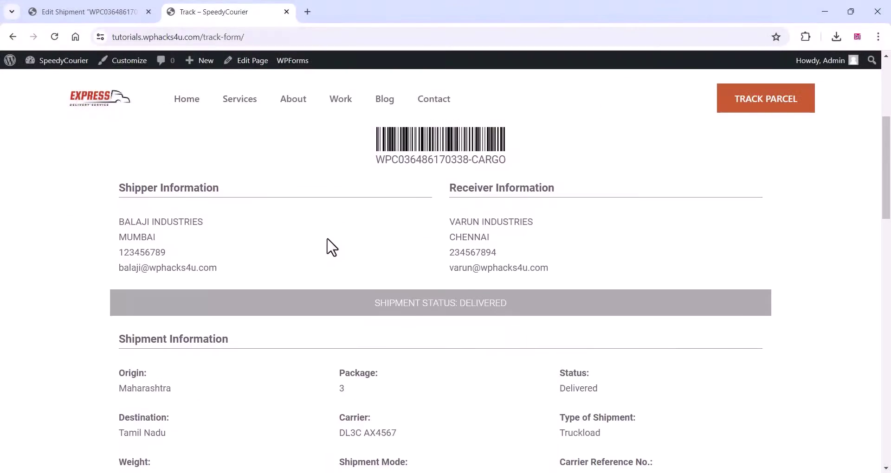
scroll(223, 265, "down", 2)
scroll(379, 263, "down", 2)
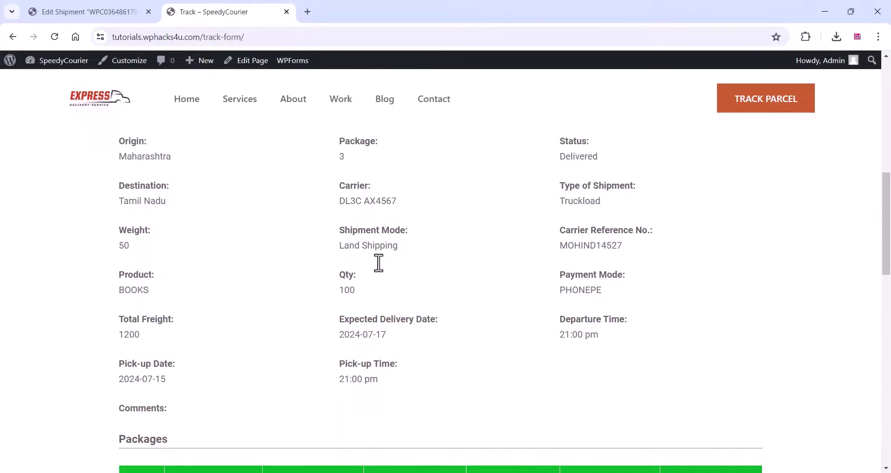
scroll(378, 263, "up", 1)
double_click(576, 199)
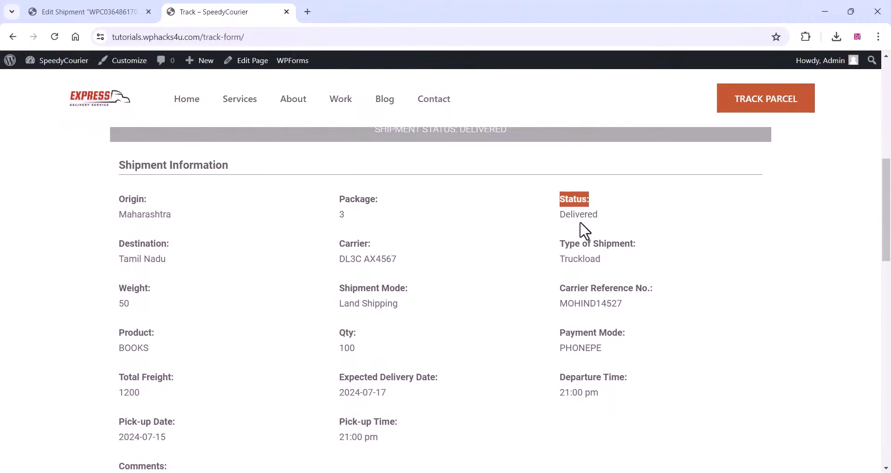
left_click(585, 231)
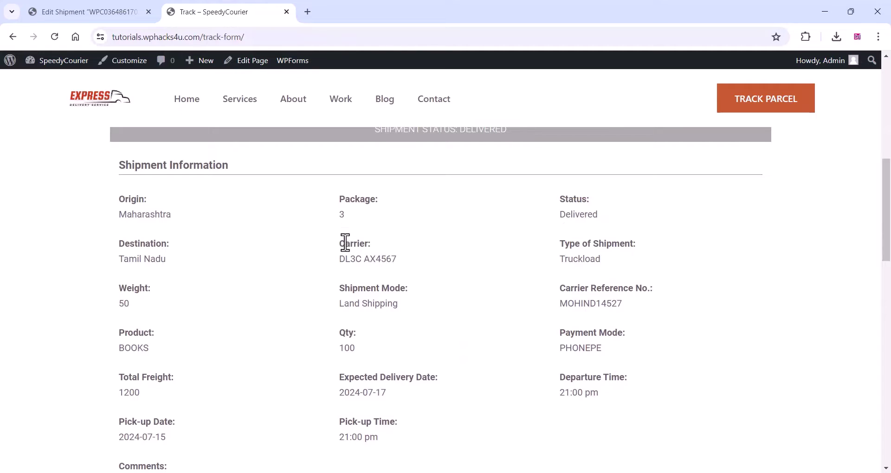
left_click_drag(341, 243, 413, 268)
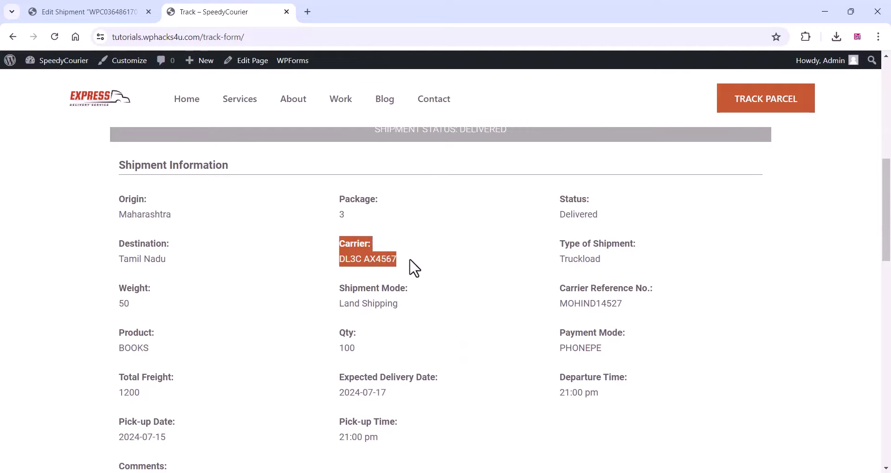
left_click(366, 259)
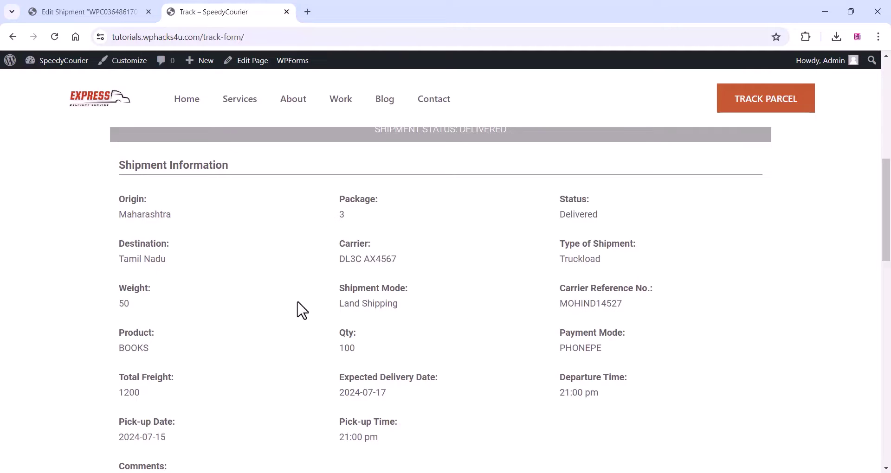
- Highlight the expected delivery date 2024-07-17 and the Total Freight value 1200
scroll(168, 297, "down", 2)
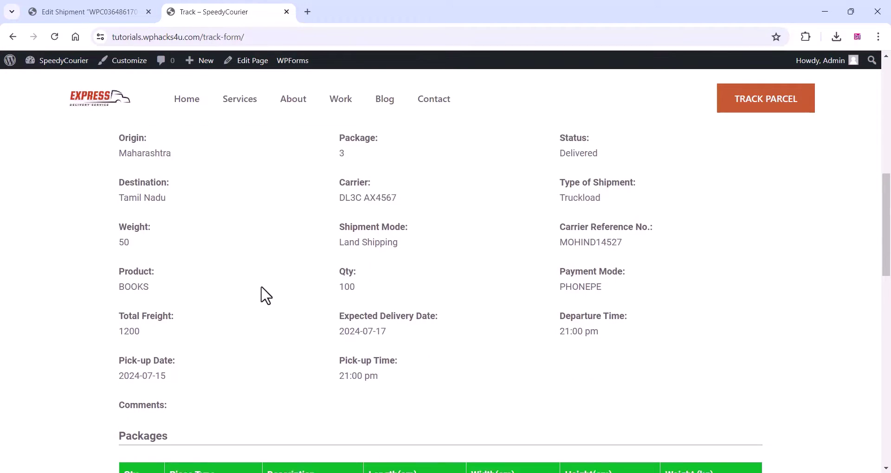
left_click_drag(339, 260, 423, 284)
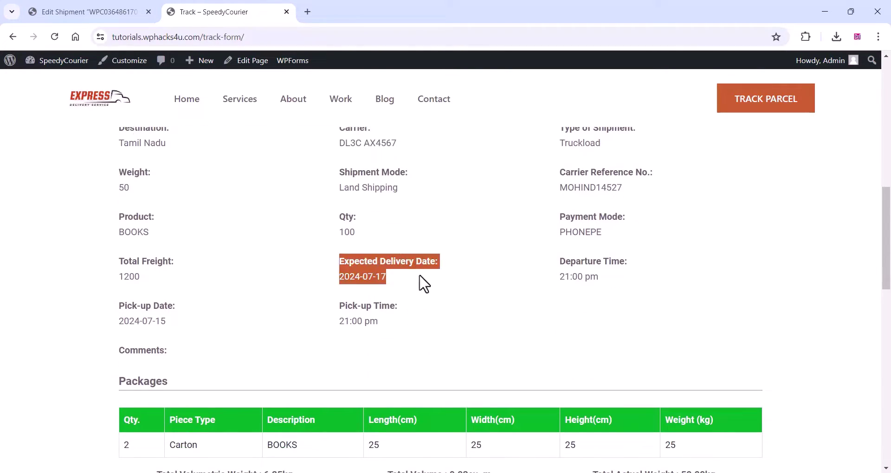
left_click(127, 269)
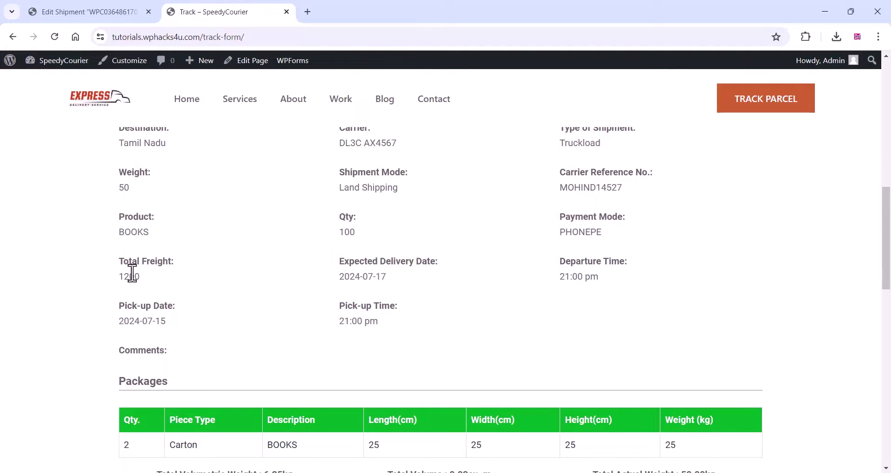
left_click_drag(123, 262, 178, 292)
left_click(176, 284)
- Scroll down to the Shipment History and highlight the Chennai Delivered row
scroll(170, 285, "down", 3)
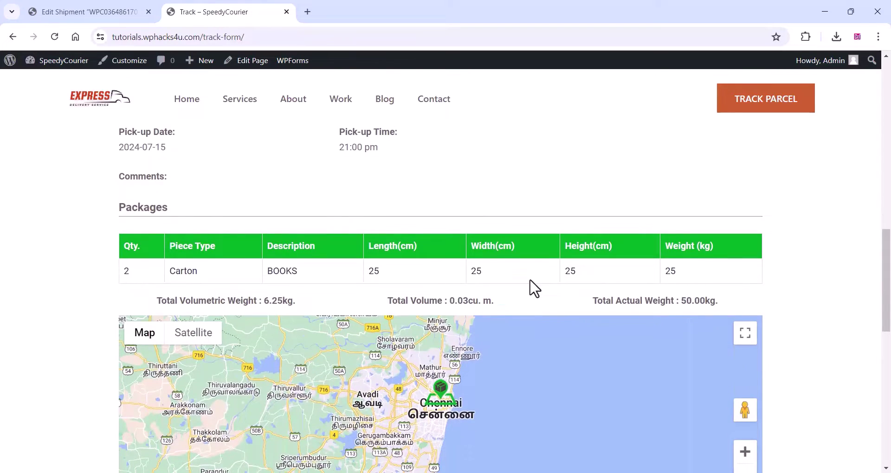
scroll(469, 288, "down", 1)
scroll(374, 304, "down", 1)
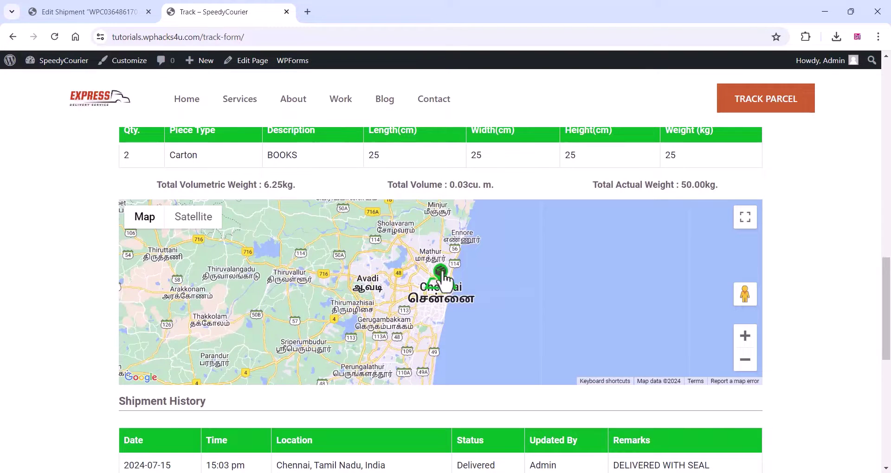
scroll(230, 339, "down", 3)
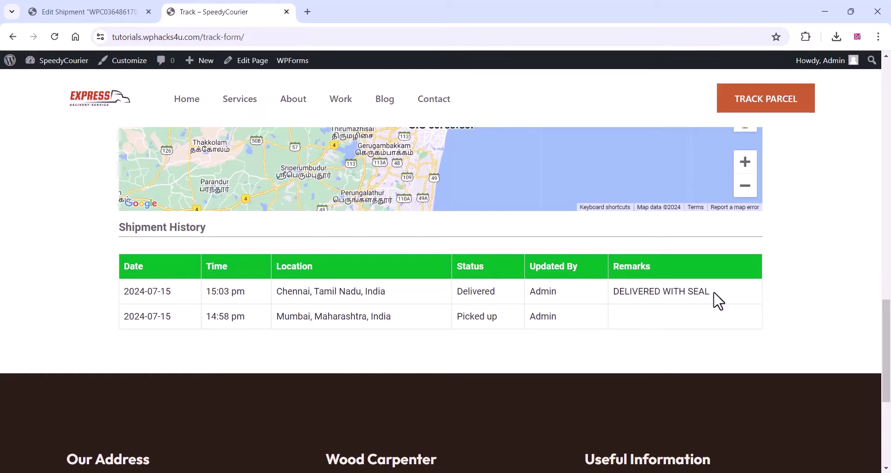
left_click_drag(714, 301, 112, 303)
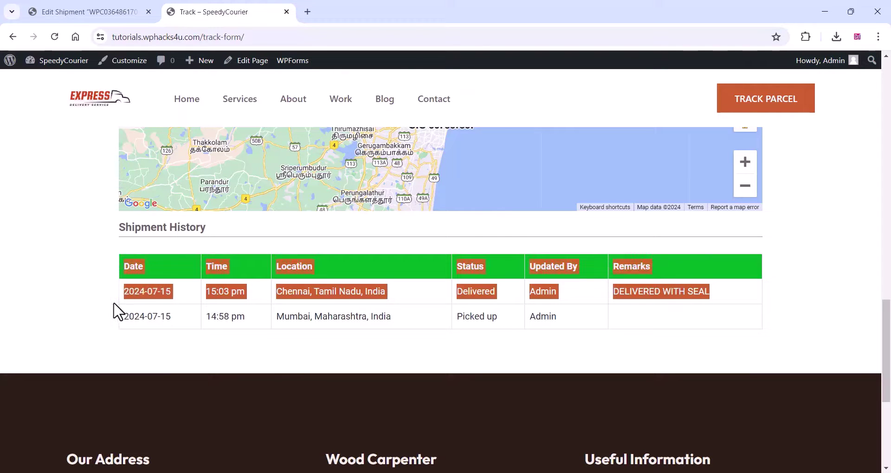
scroll(101, 314, "up", 20)
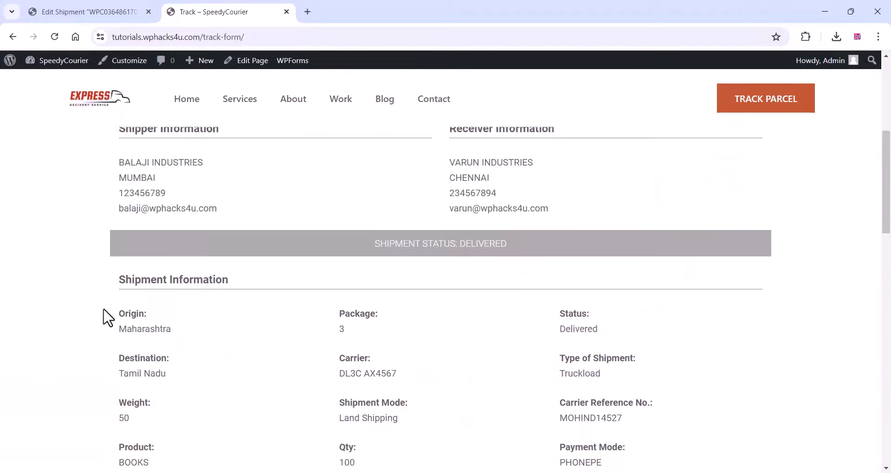